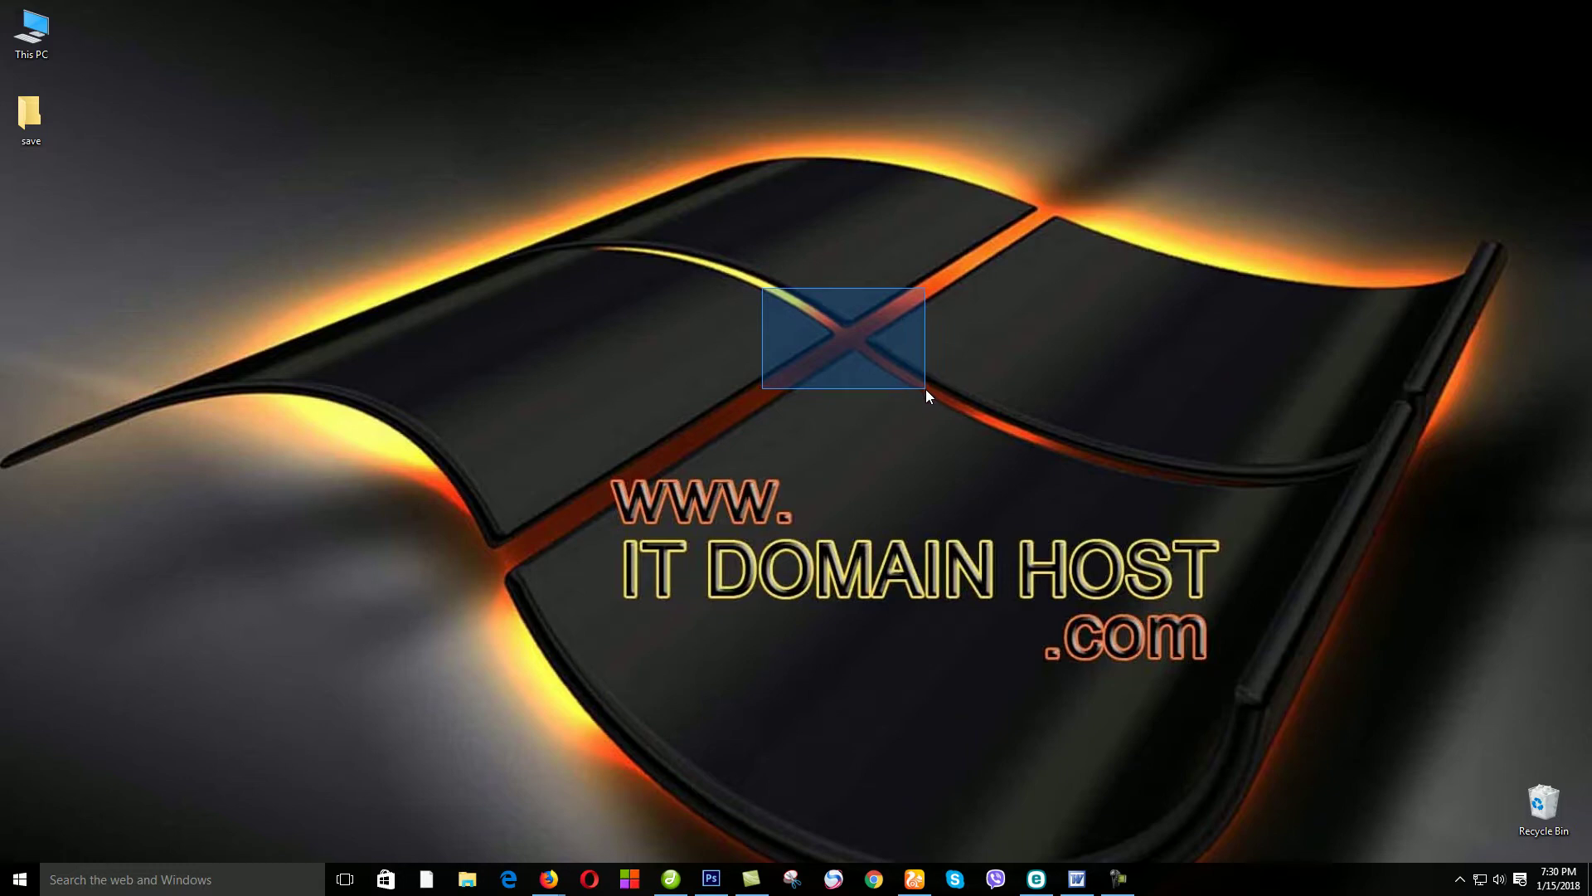
# - Switch to the Firefox window that has the WordPress post open for editing
pyautogui.moveTo(926, 389); pyautogui.dragTo(925, 390)
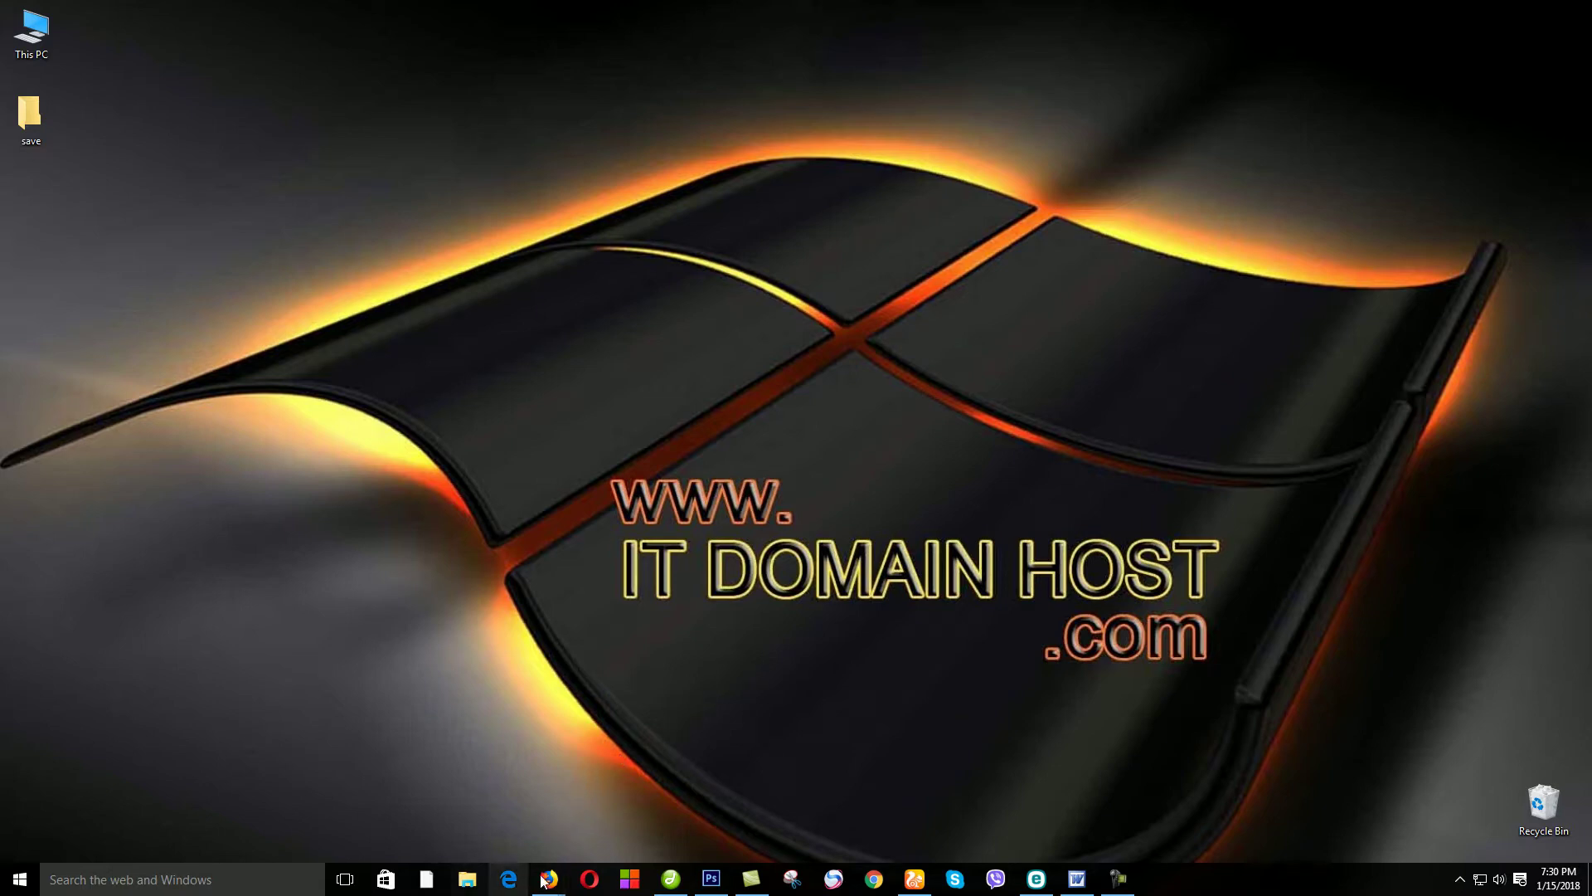
pyautogui.moveTo(547, 879)
pyautogui.click(726, 808)
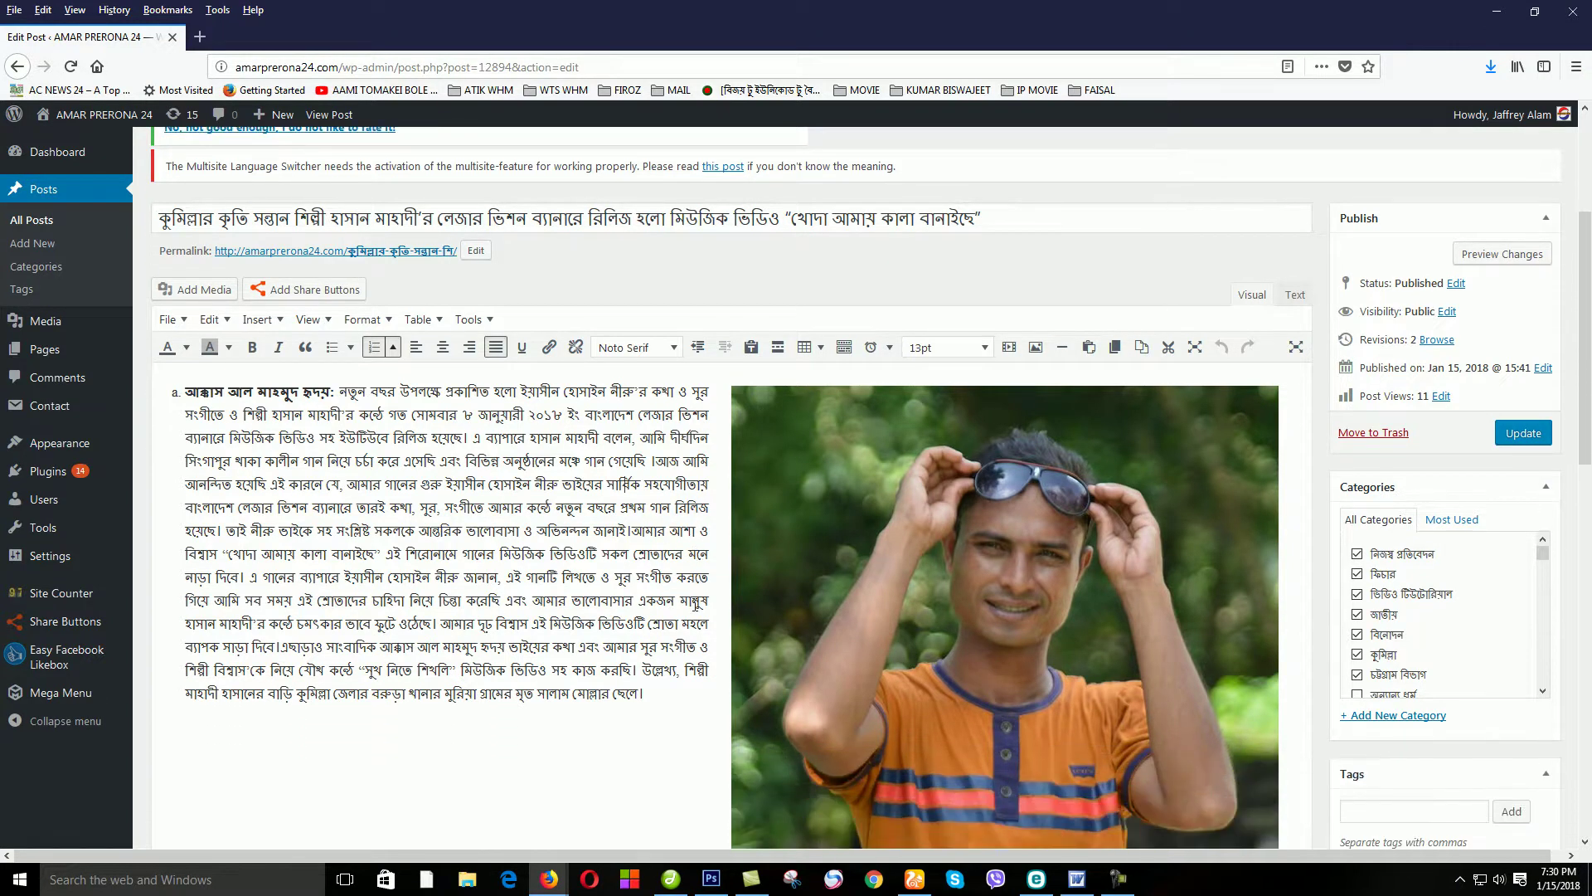
# - Examine the post's article text and the large captioned photo beside it
pyautogui.scroll(-3, 647, 611)
pyautogui.moveTo(532, 434); pyautogui.dragTo(644, 505)
pyautogui.click(644, 506)
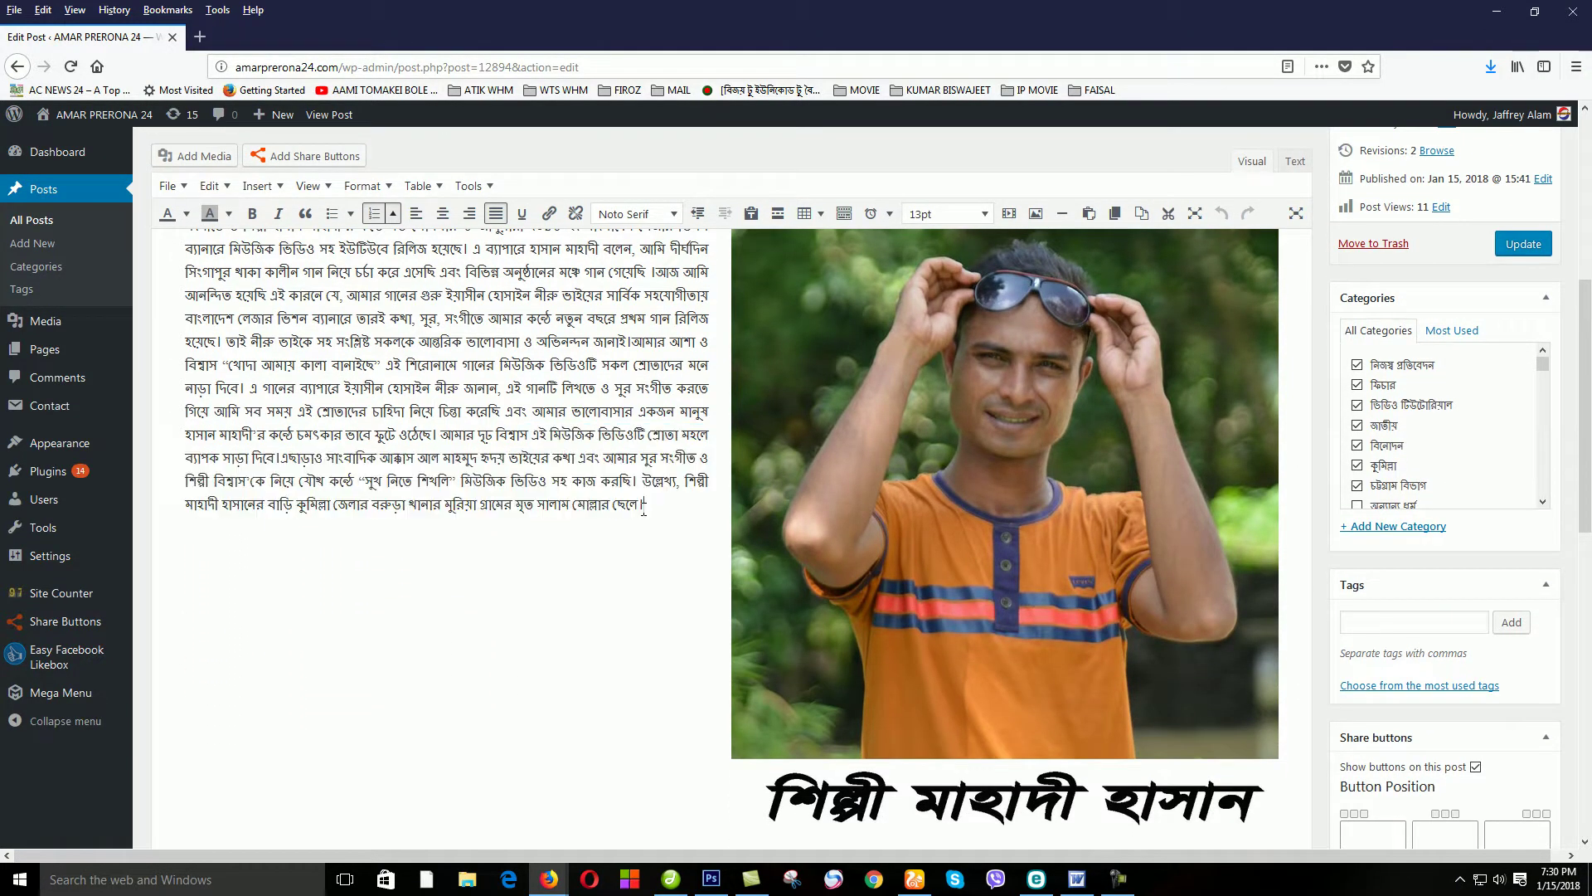
pyautogui.scroll(-3, 782, 622)
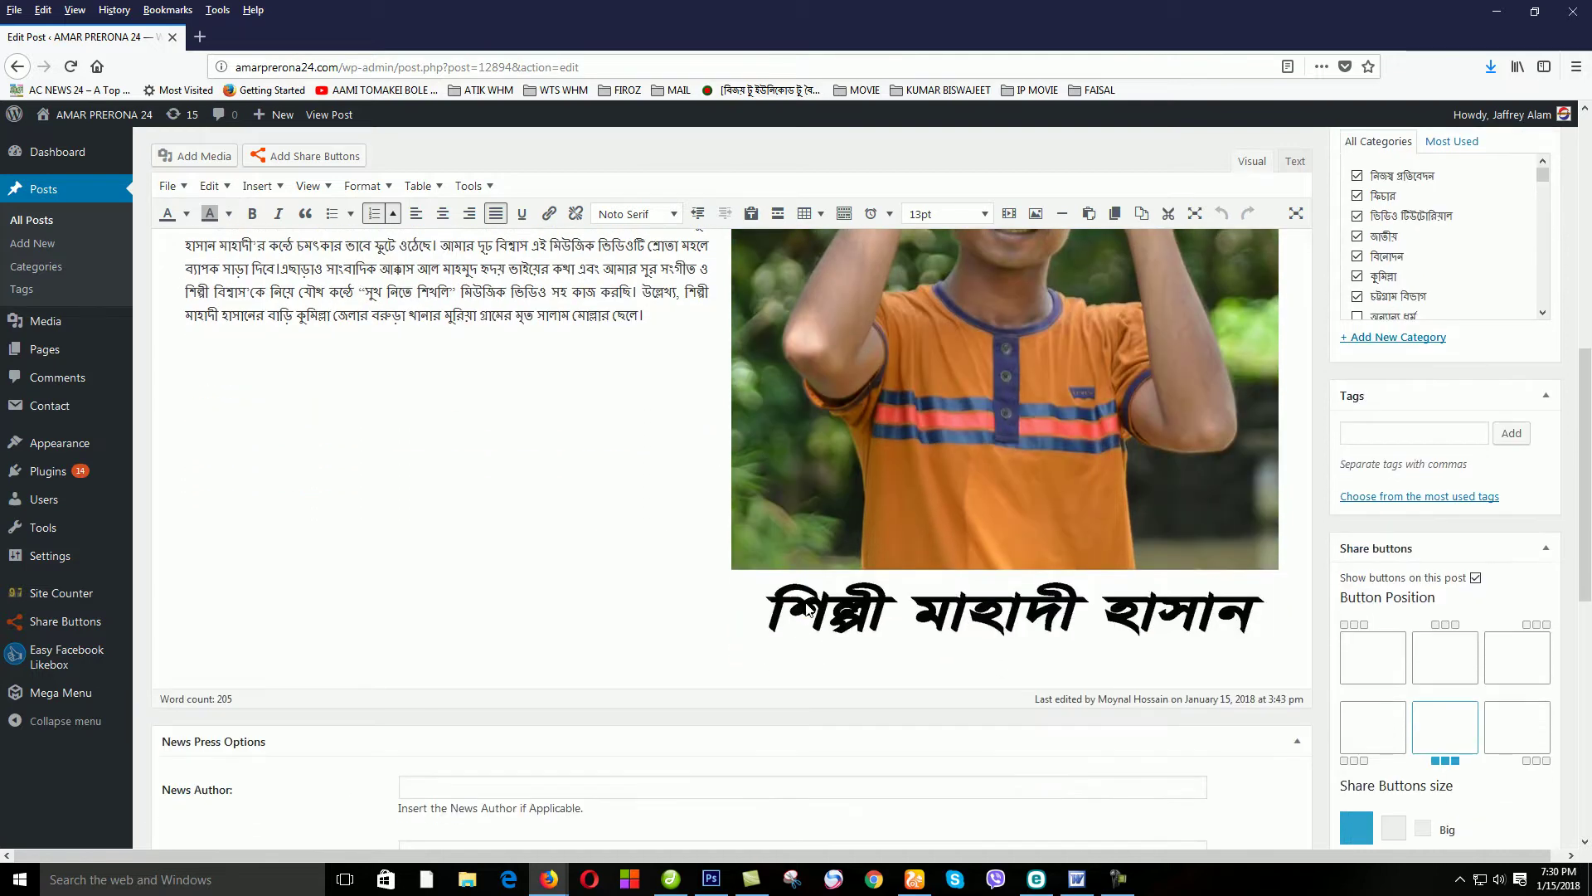
pyautogui.click(809, 609)
pyautogui.scroll(3, 533, 569)
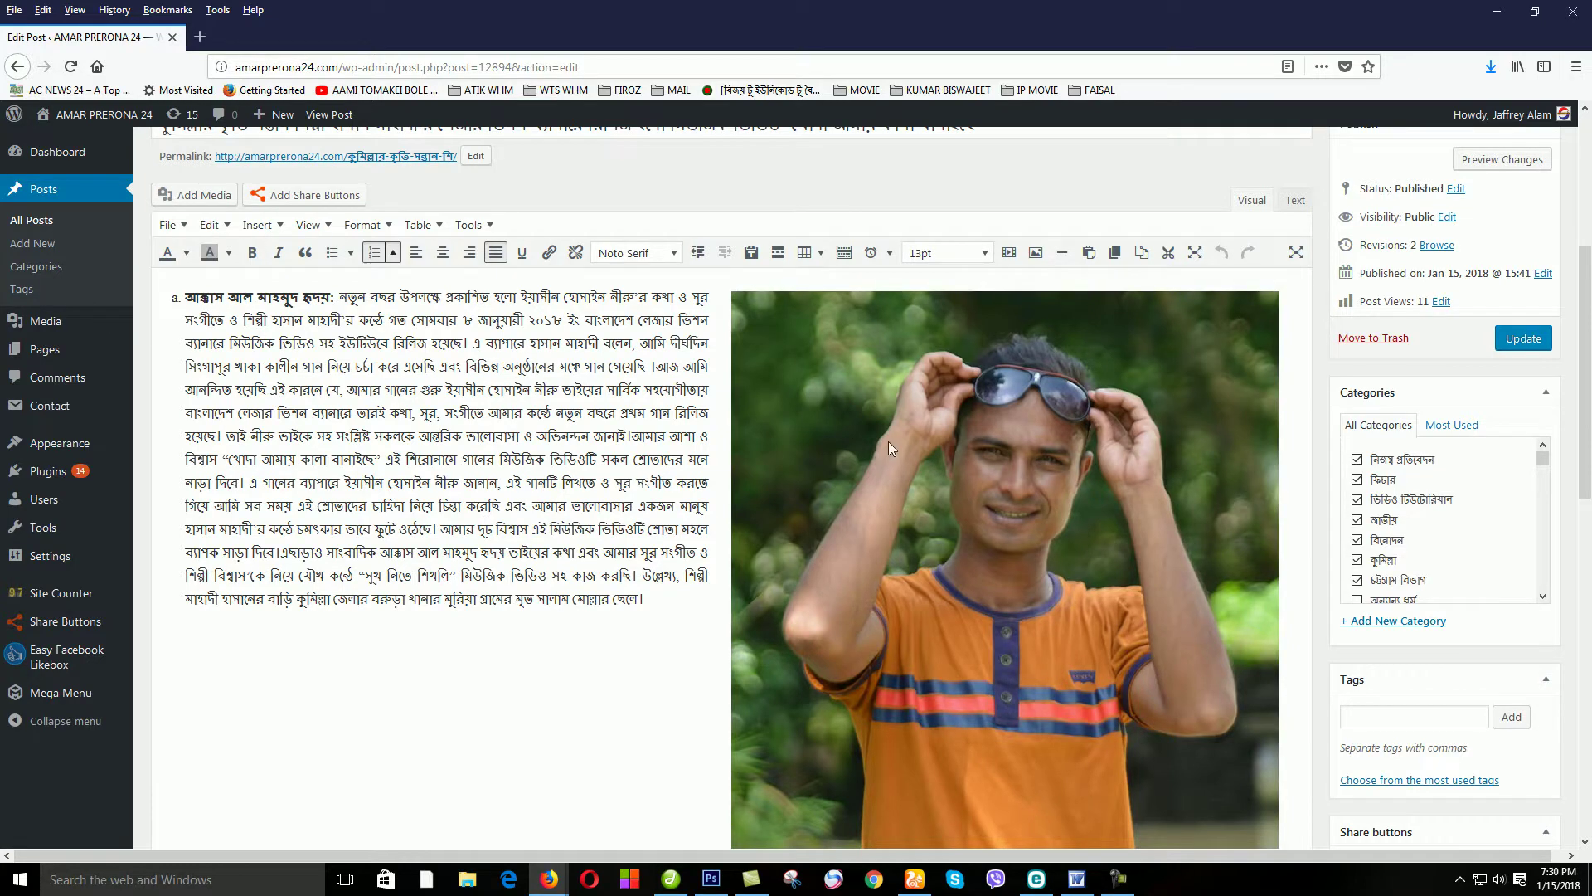
pyautogui.moveTo(185, 319); pyautogui.dragTo(711, 482)
pyautogui.click(859, 470)
pyautogui.scroll(-3, 1003, 553)
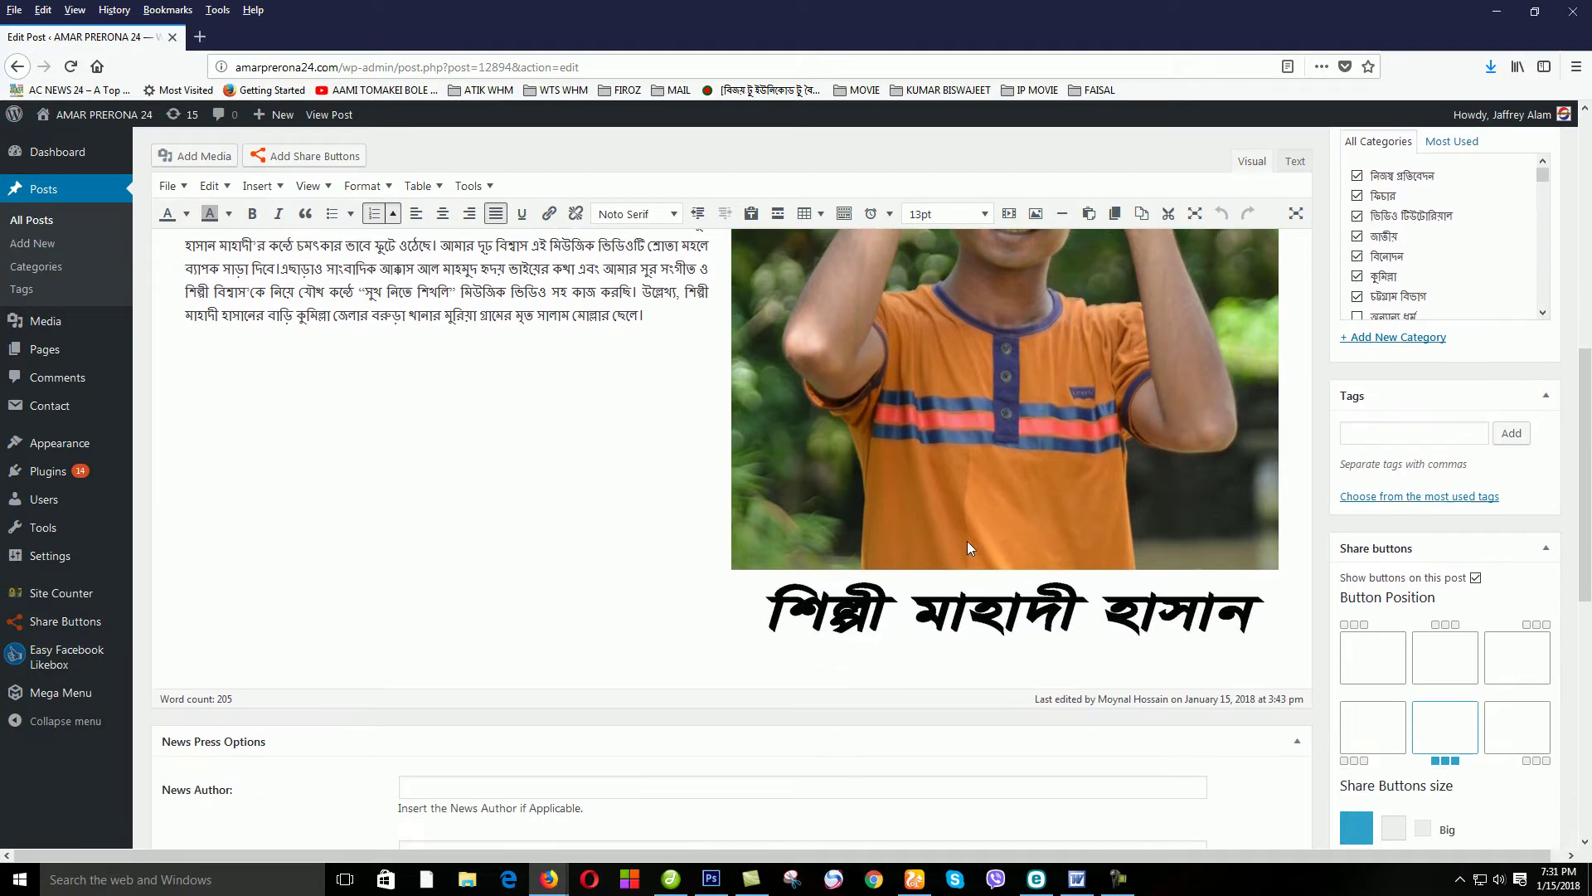
# - Shrink the article photo proportionally to a little under half its width
pyautogui.click(892, 540)
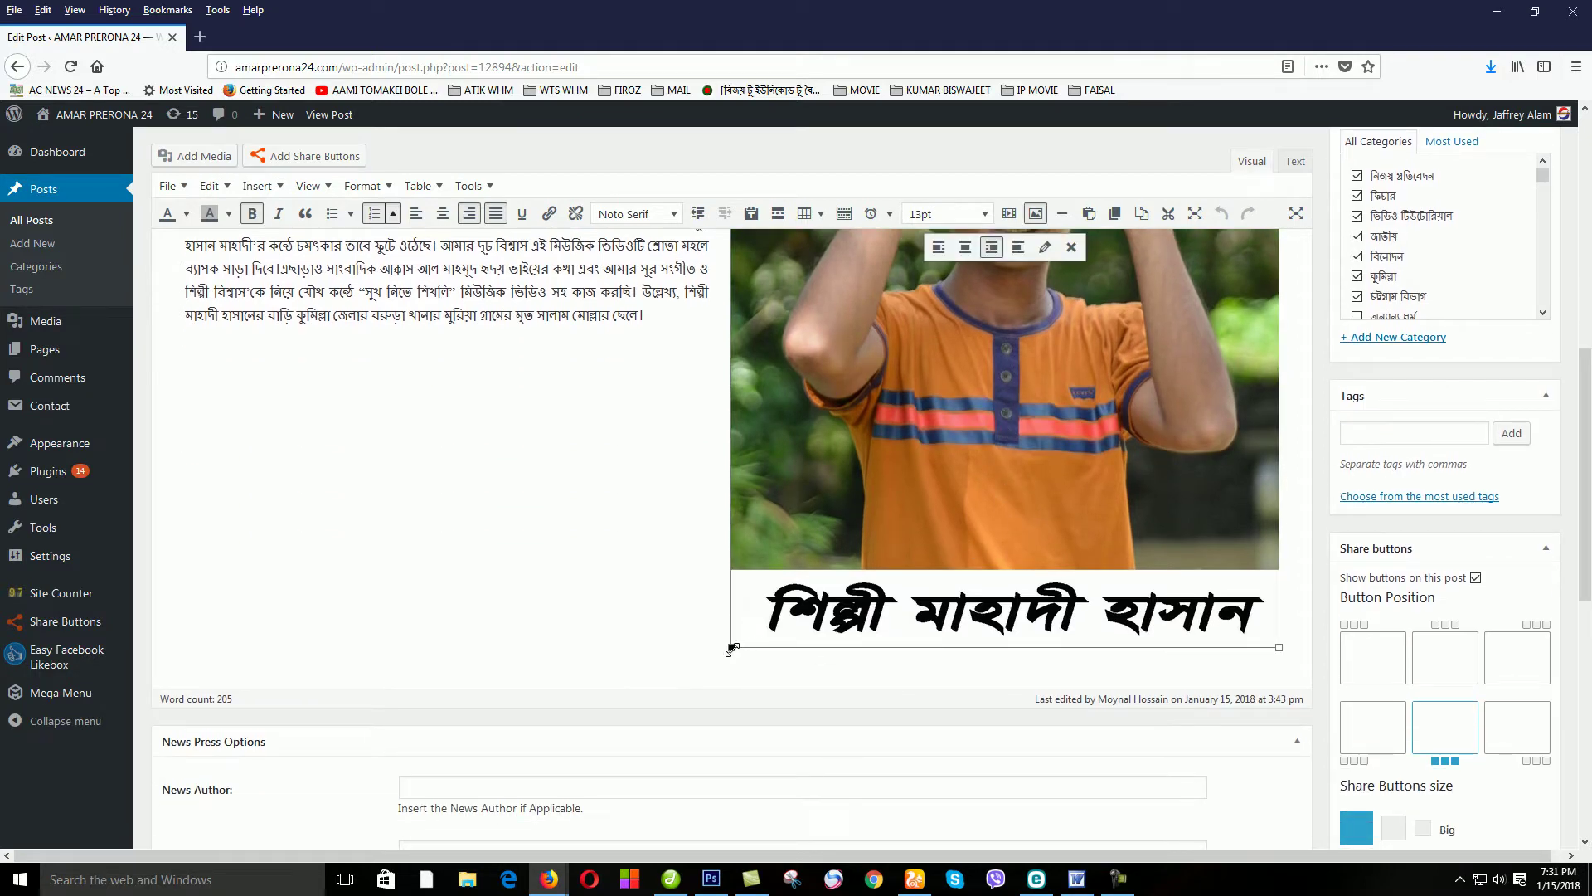
pyautogui.moveTo(732, 648); pyautogui.dragTo(1026, 370)
pyautogui.scroll(5, 950, 481)
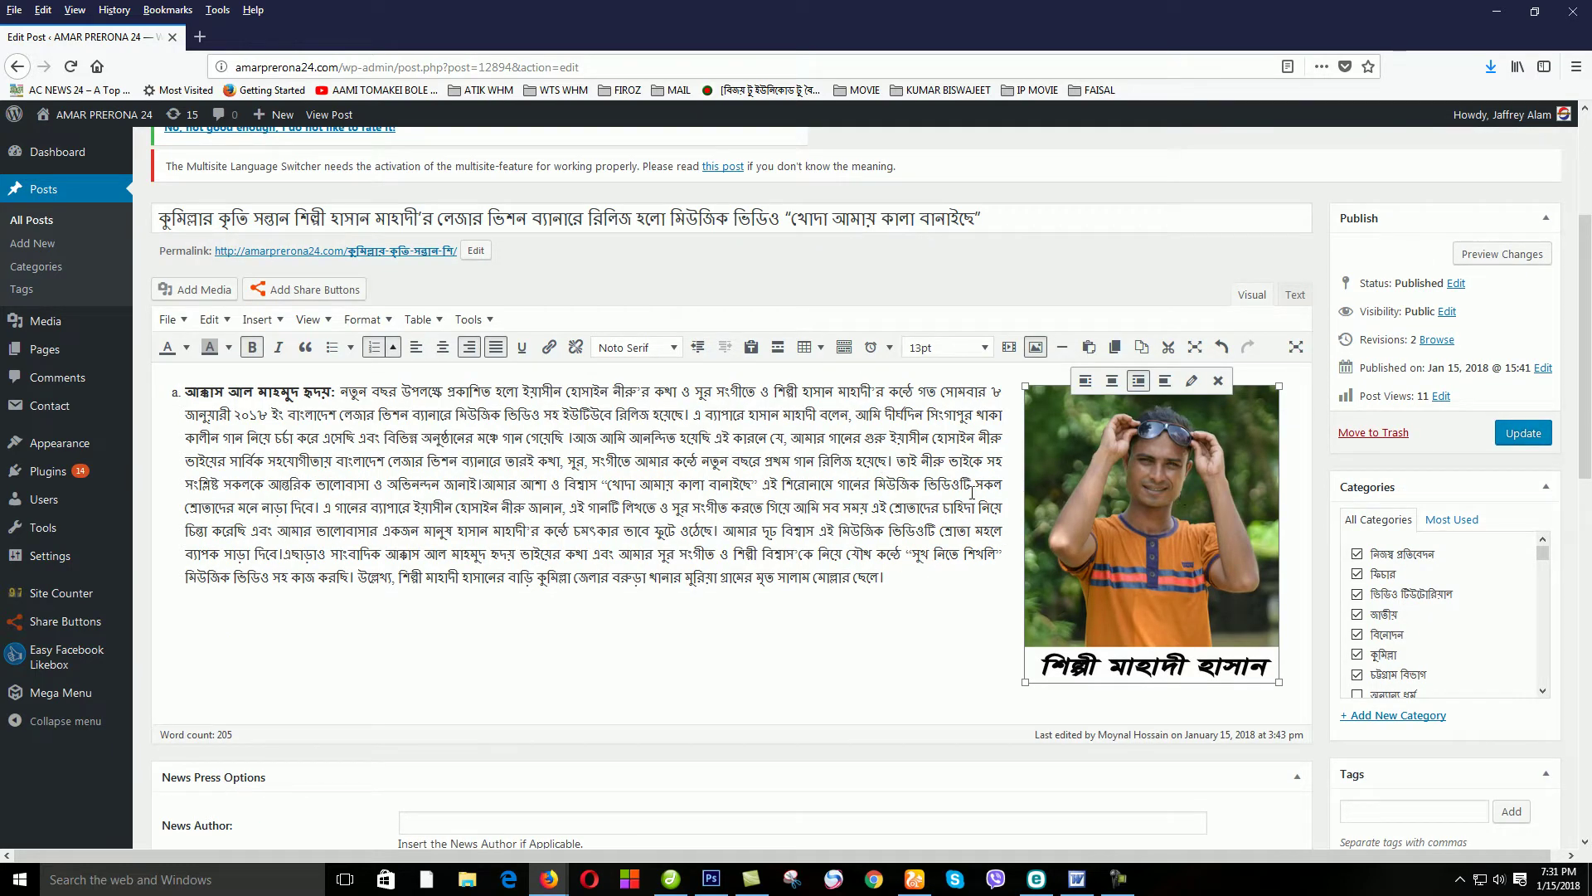
# - Try left, right, centre and no alignment in turn on the article photo
pyautogui.click(1086, 380)
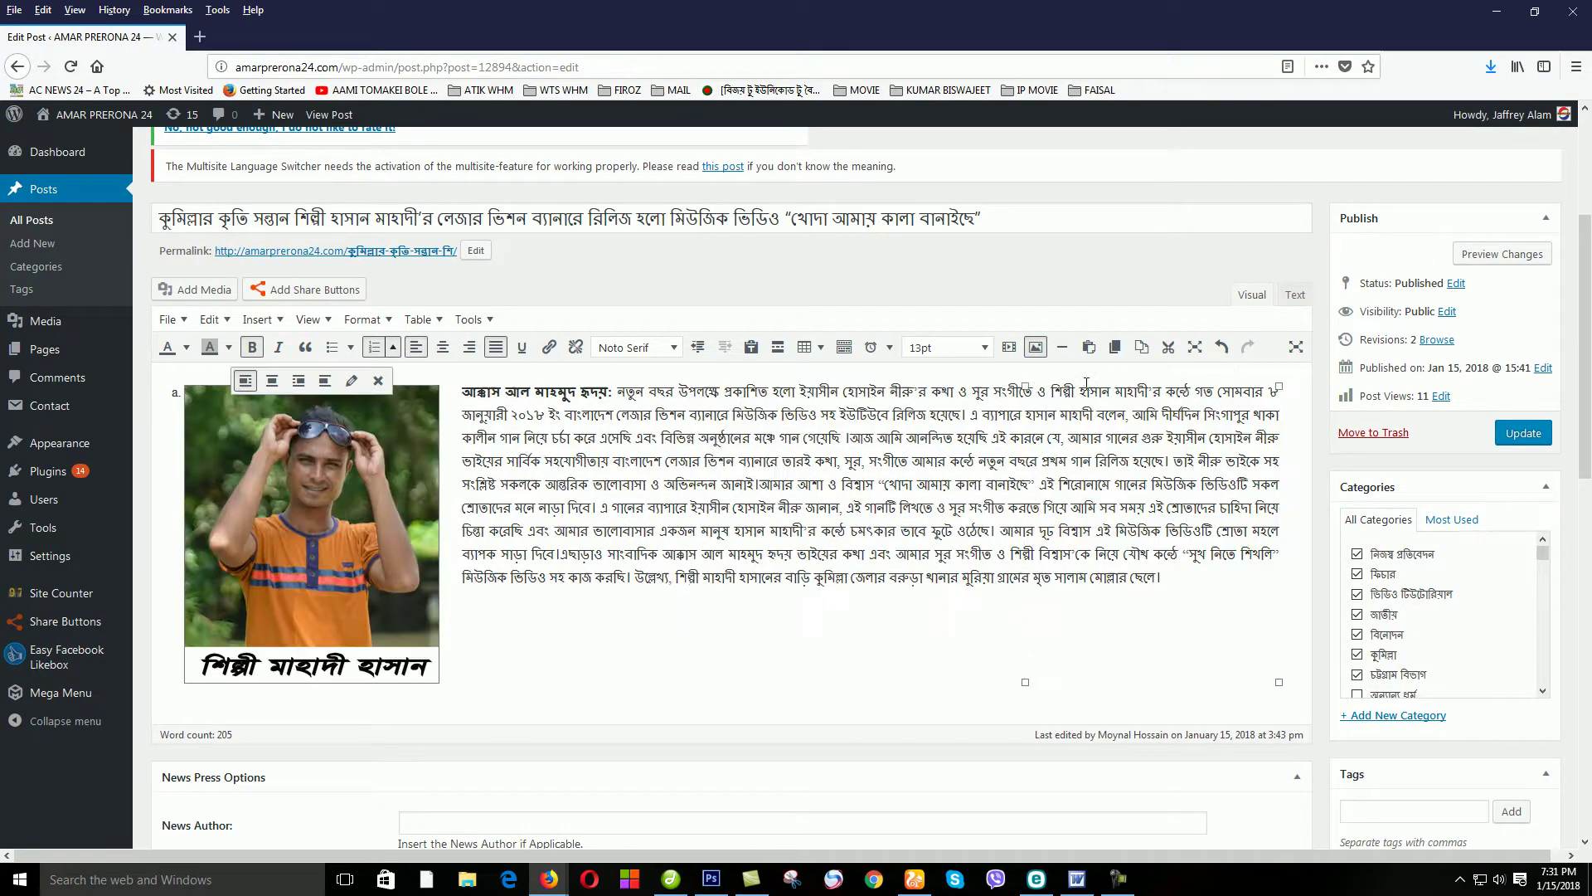
pyautogui.click(298, 381)
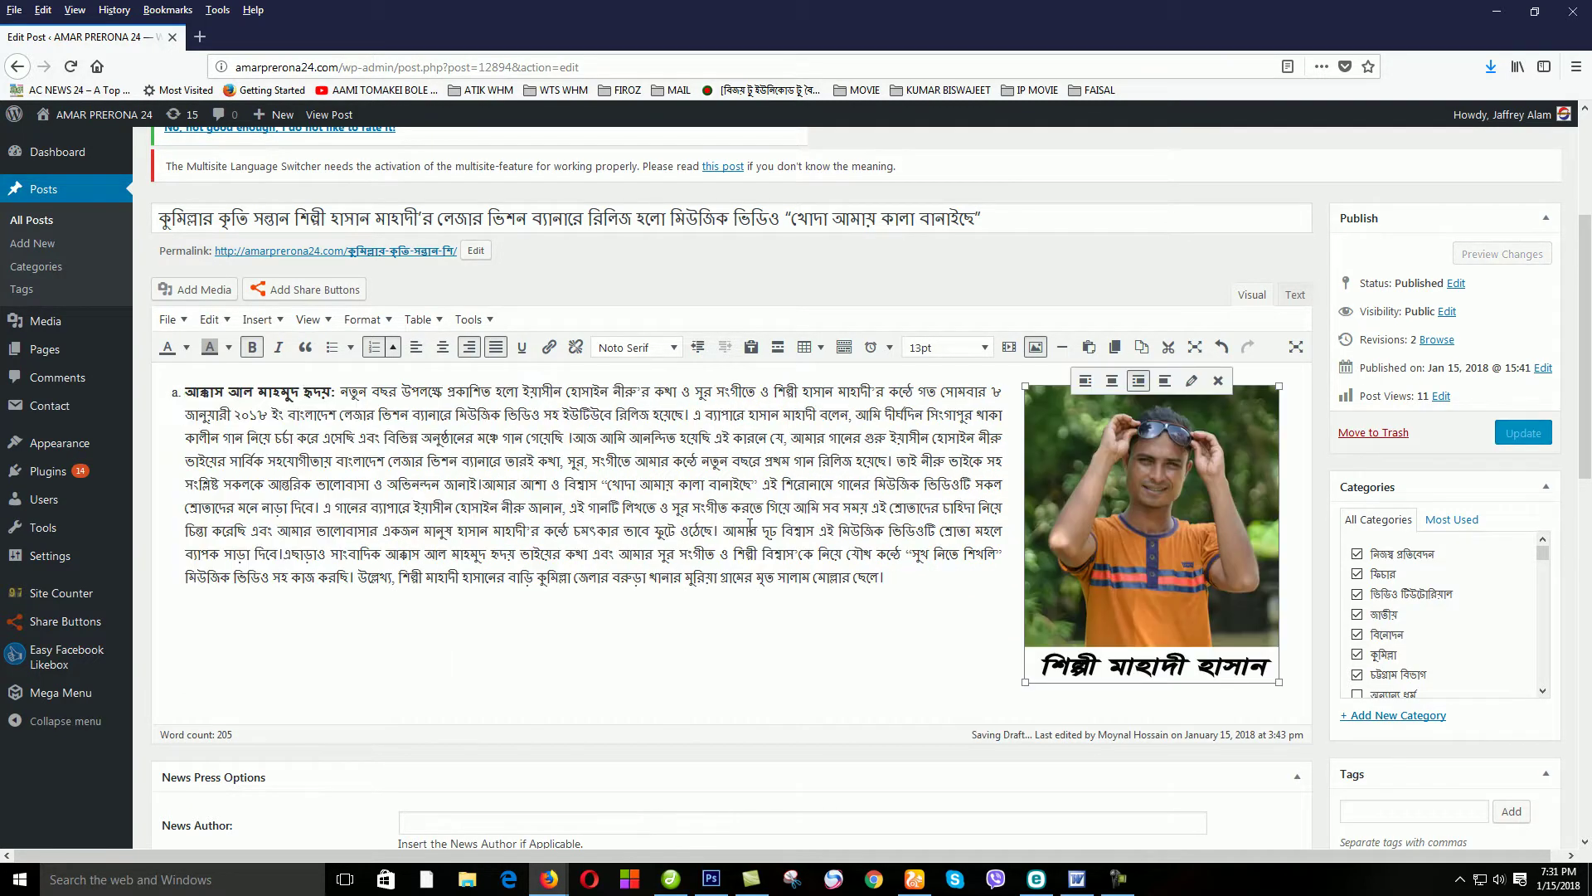
pyautogui.click(1112, 379)
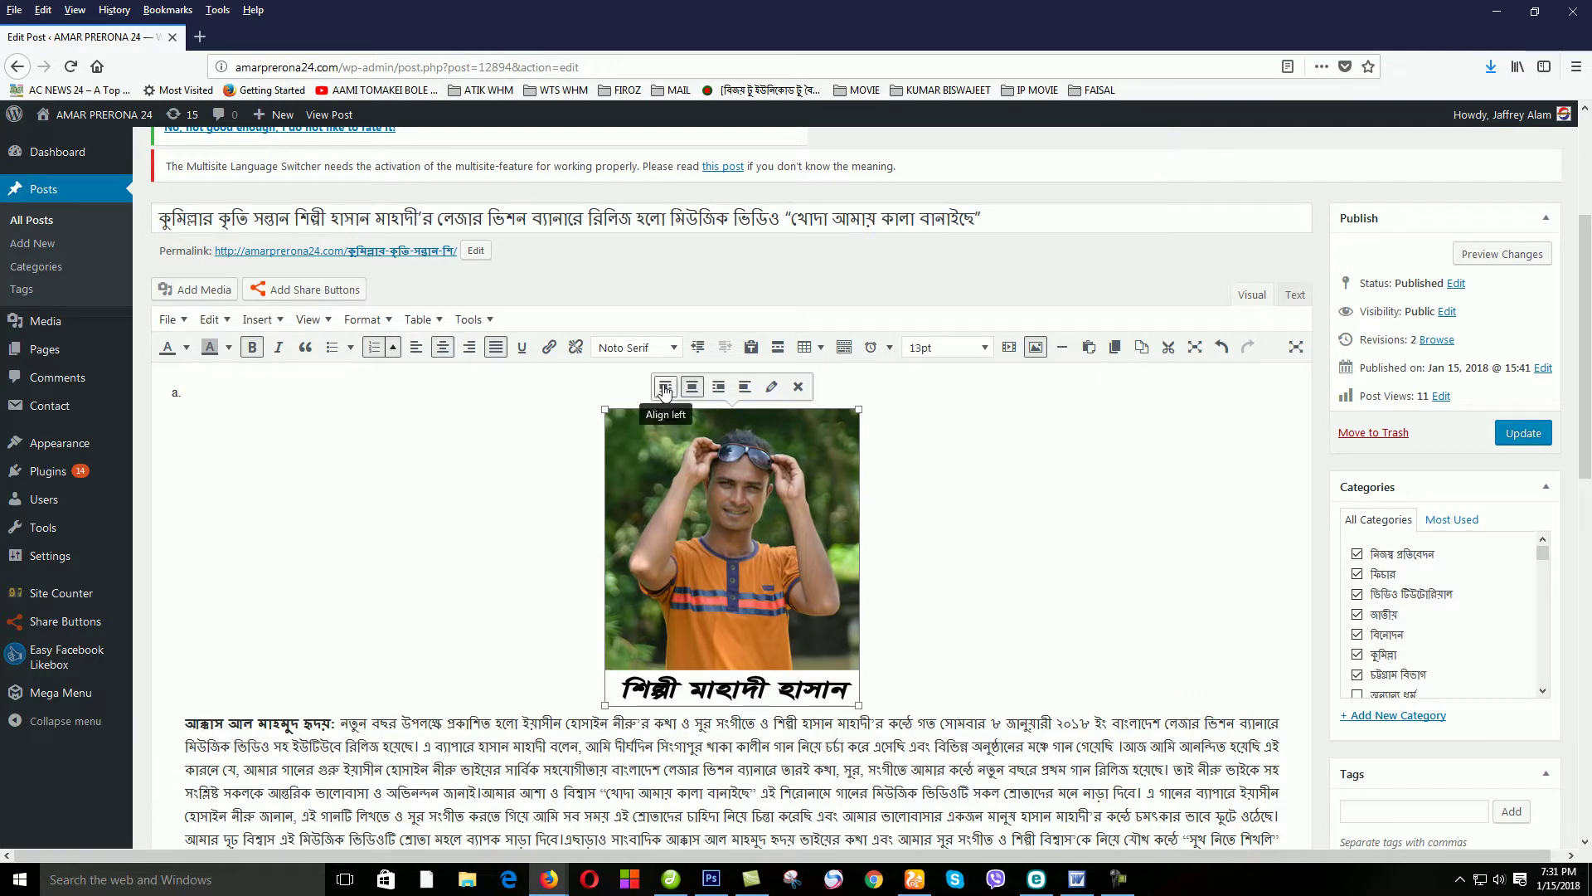
pyautogui.click(743, 387)
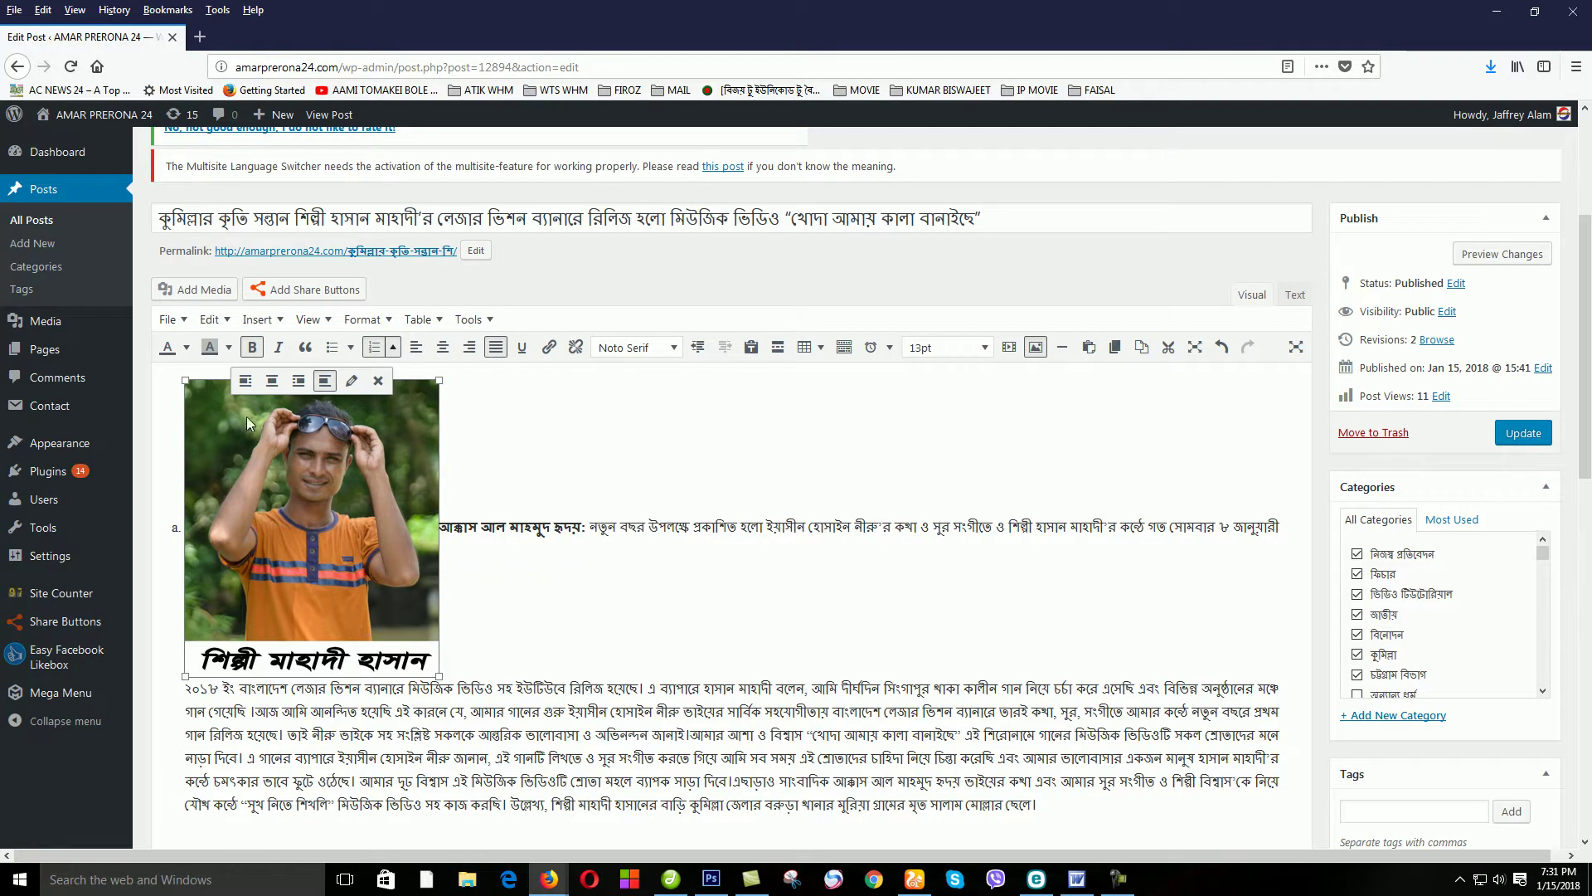
# - Align the article photo left so the text wraps beside it, and deselect it
pyautogui.click(245, 381)
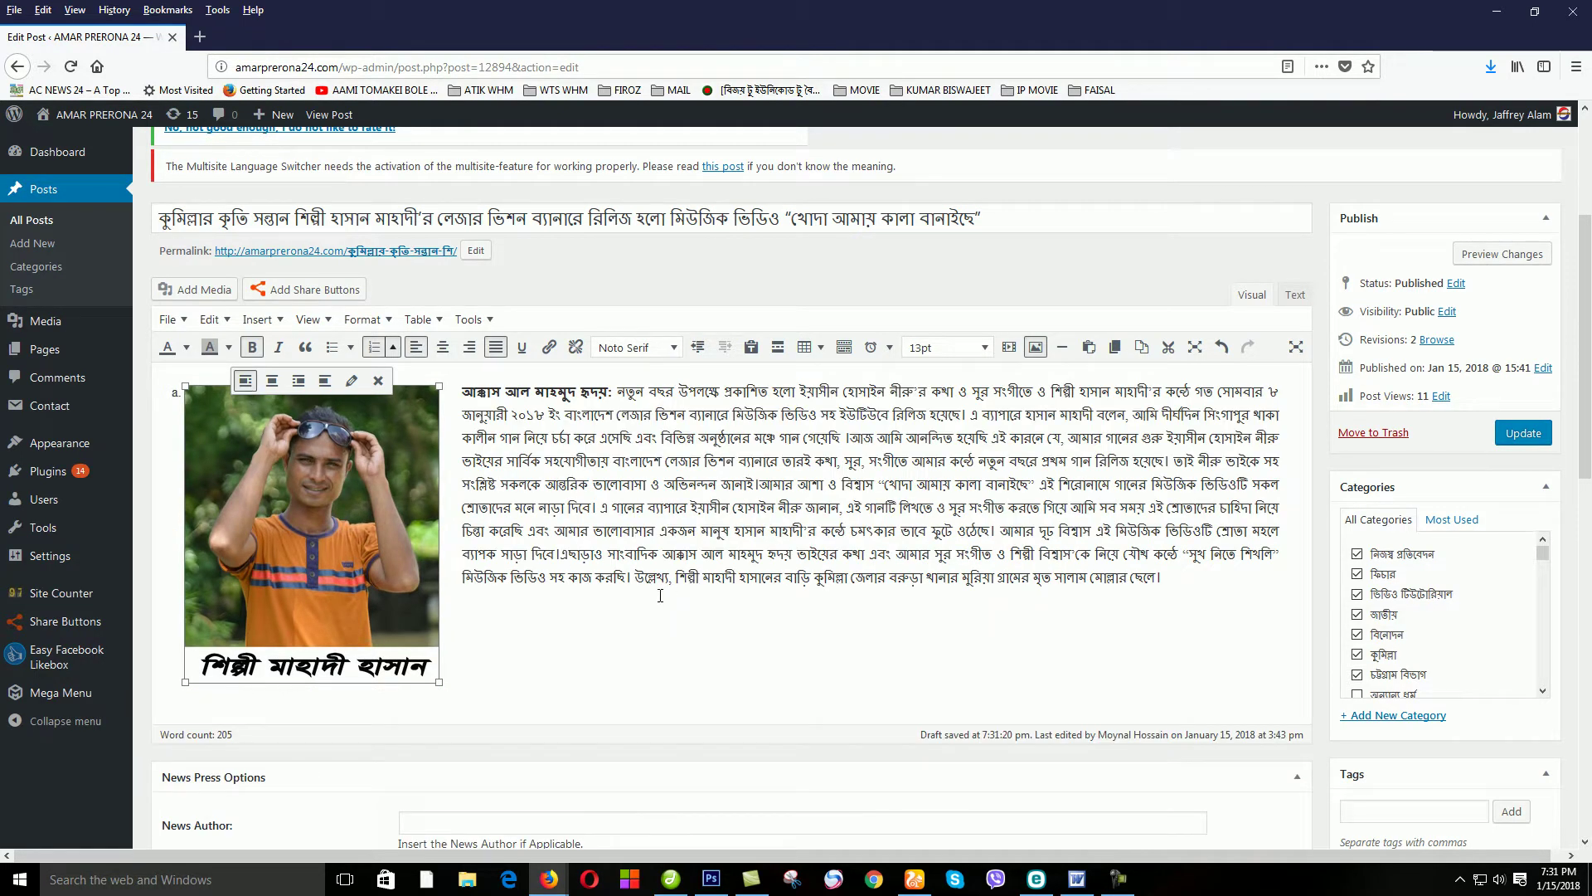
pyautogui.click(727, 531)
# - Review the post's News Press Options and compare the current featured image with the photo in the article
pyautogui.scroll(-4, 812, 533)
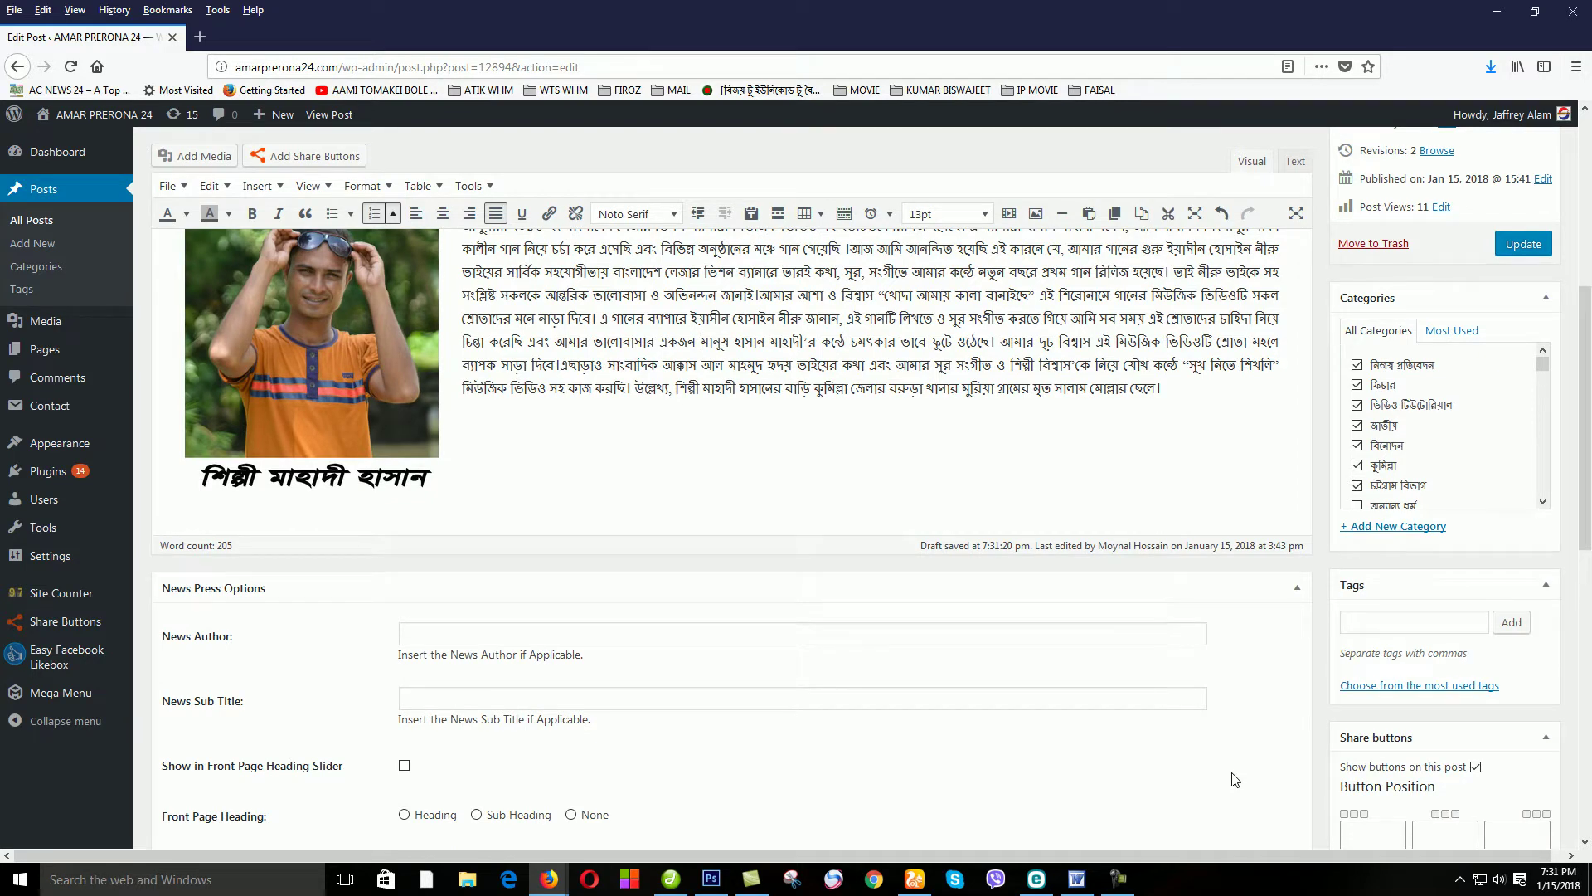
pyautogui.scroll(-12, 1231, 772)
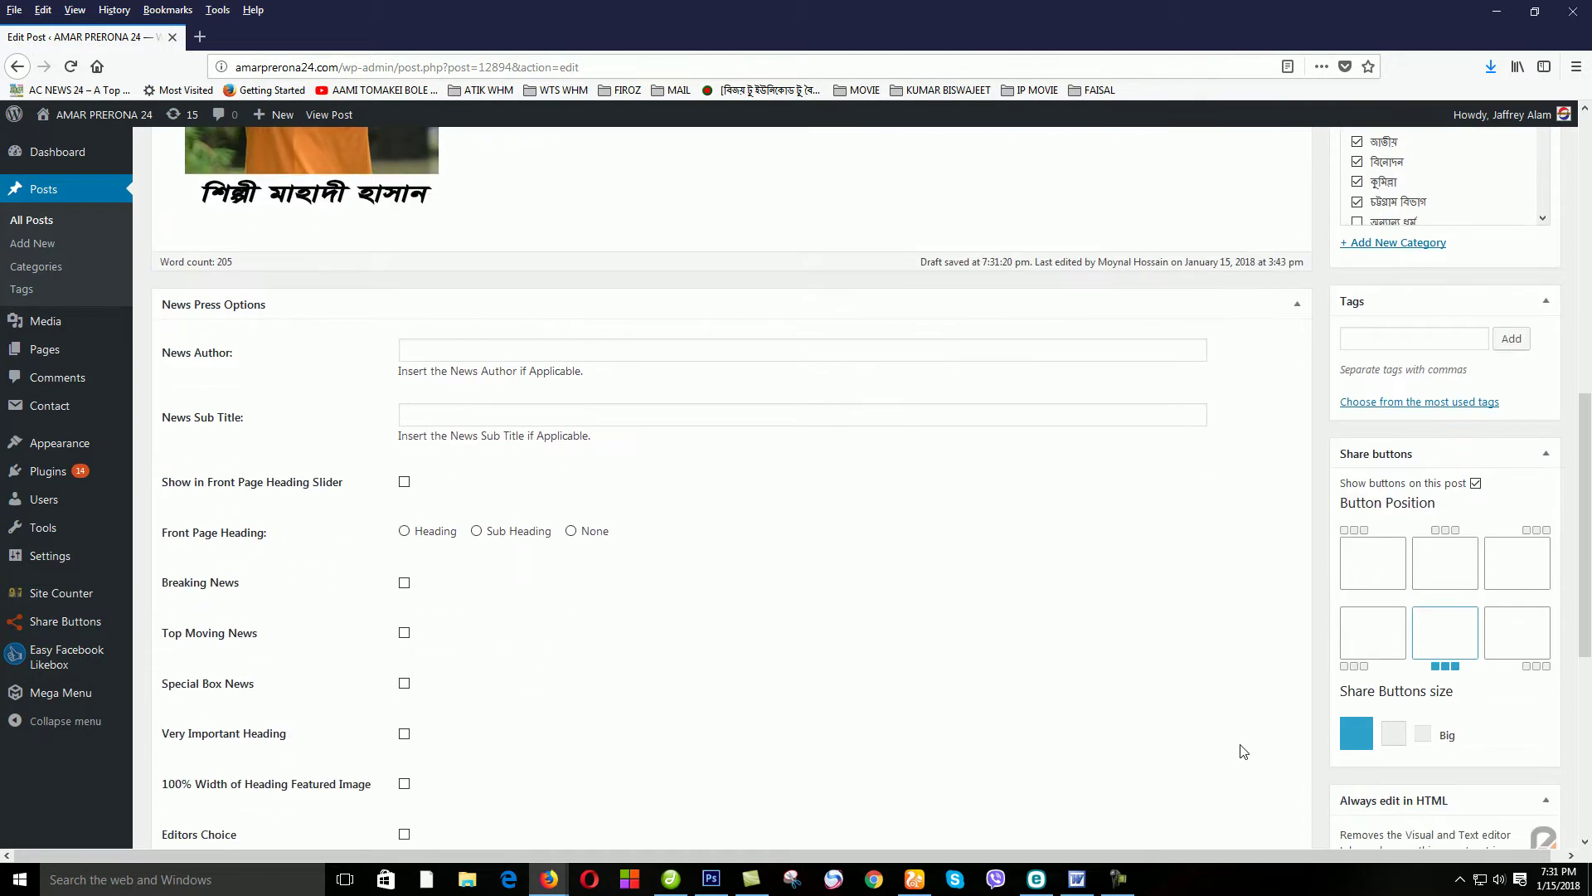
pyautogui.scroll(-4, 1261, 744)
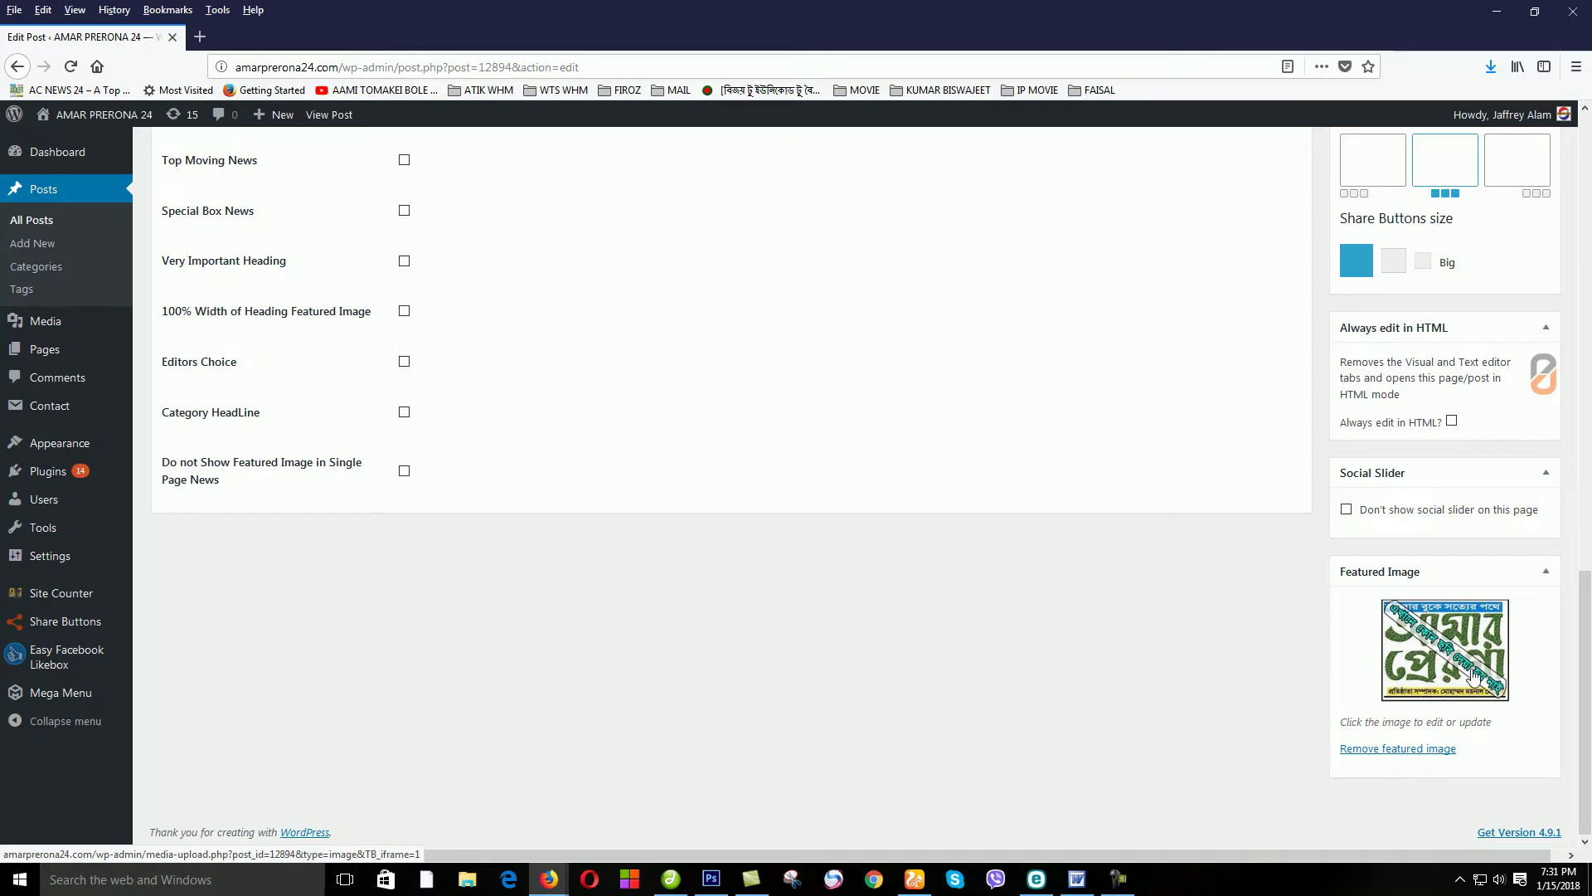
pyautogui.scroll(10, 786, 366)
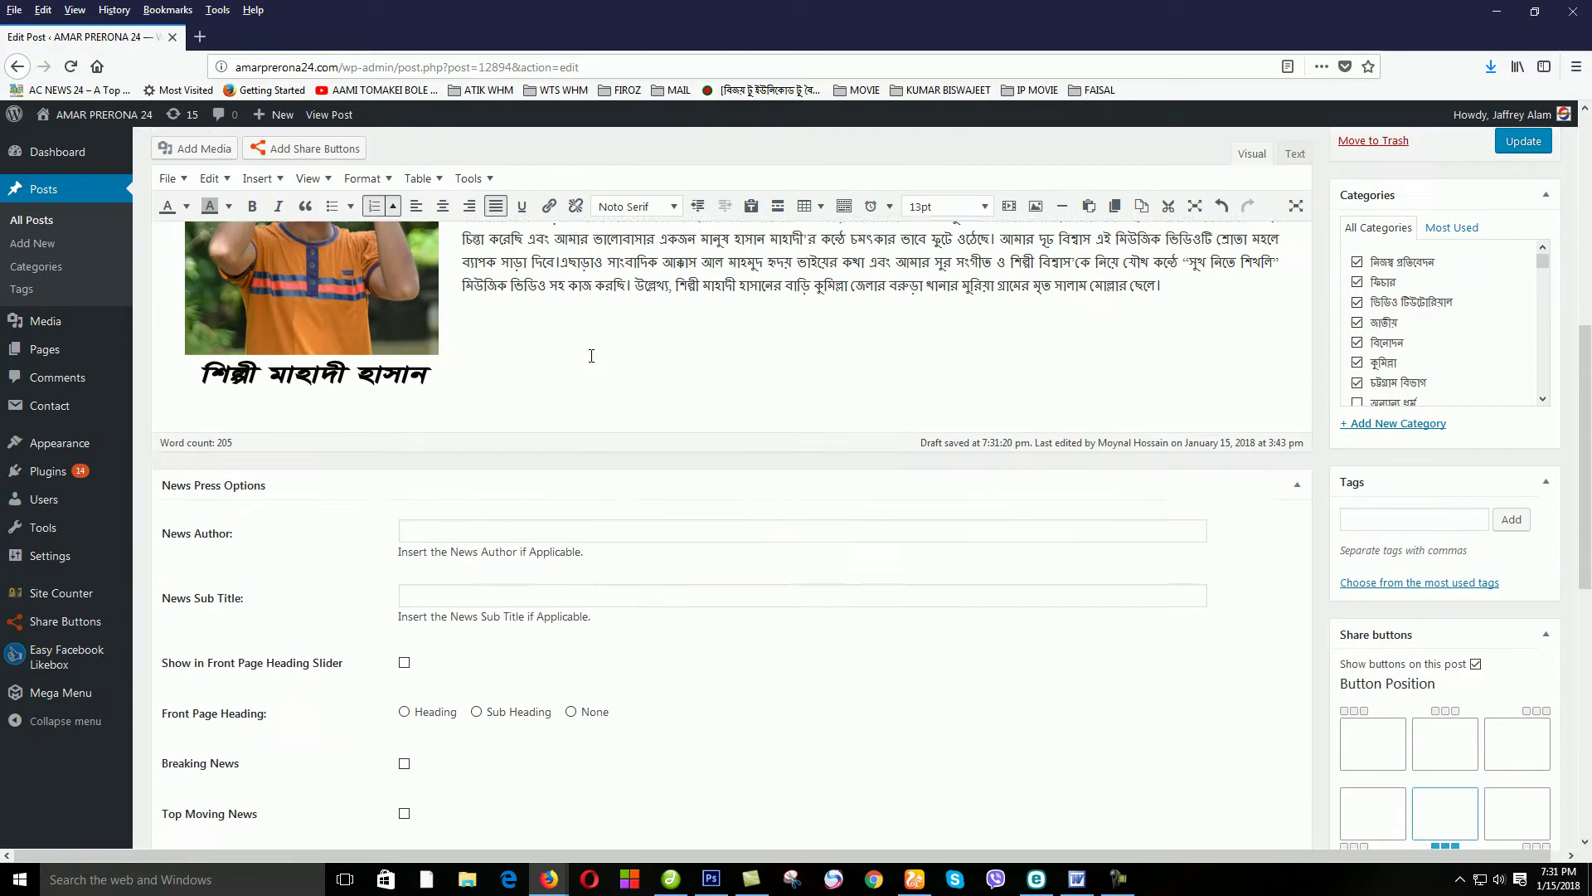
pyautogui.click(426, 377)
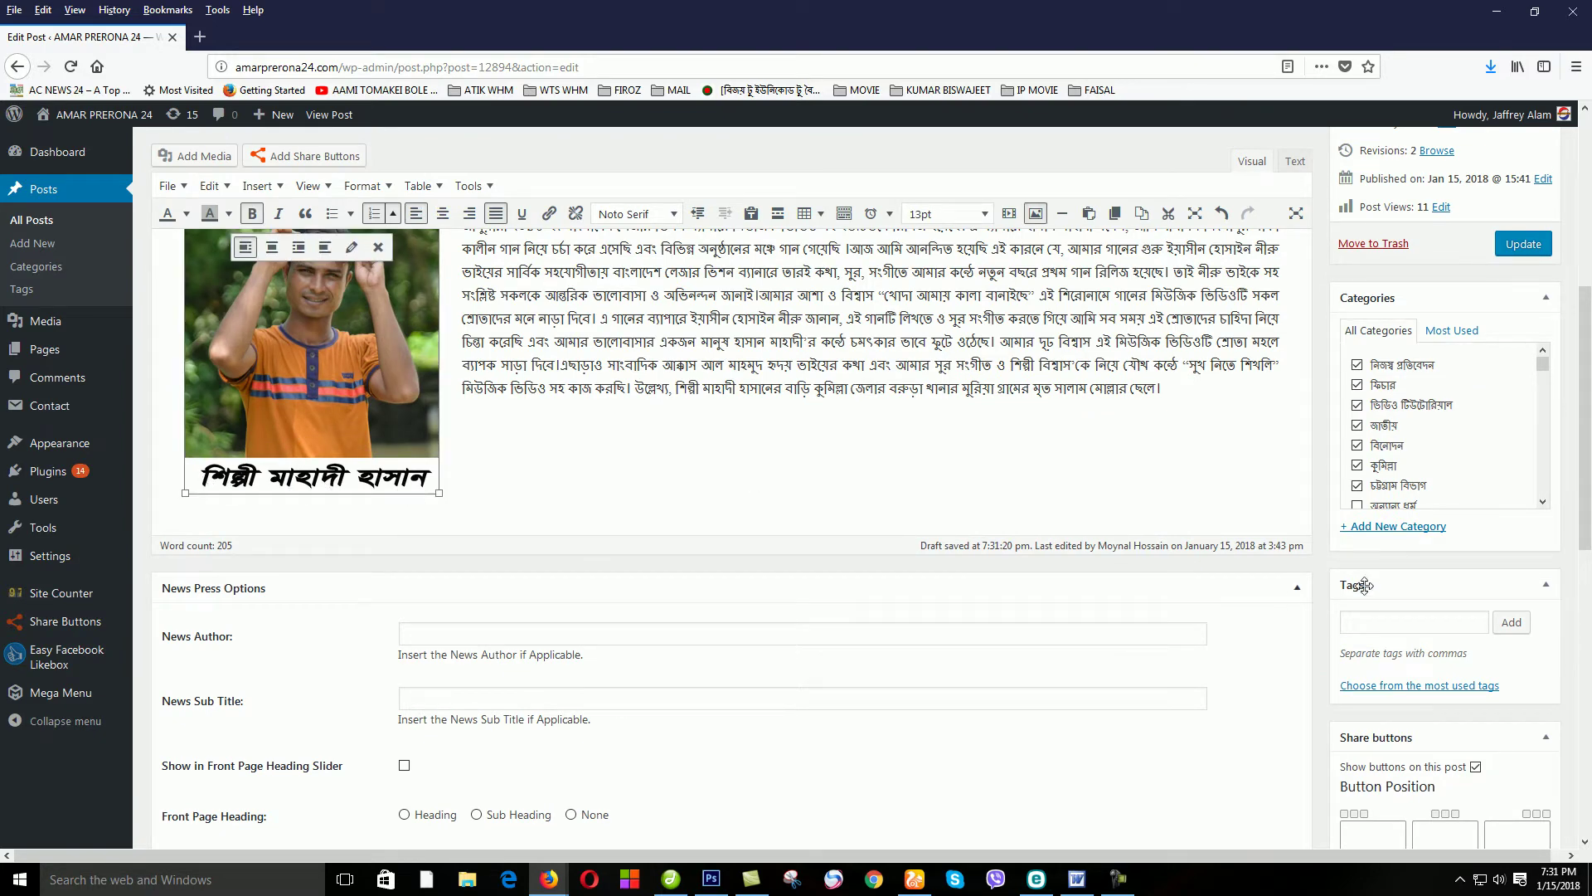
pyautogui.scroll(-10, 912, 581)
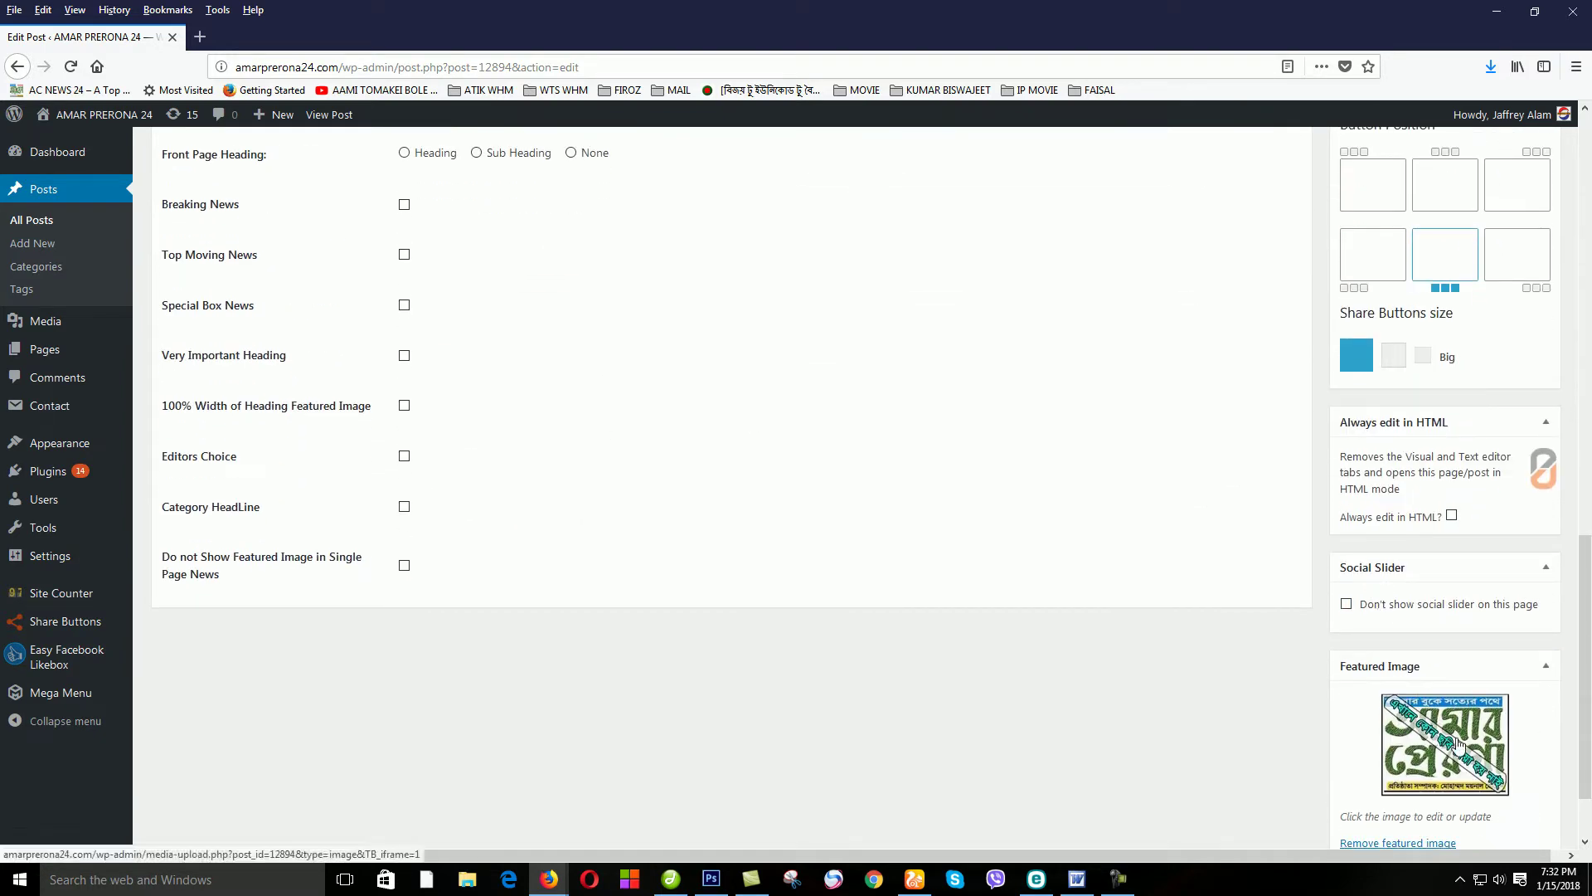
pyautogui.scroll(6, 967, 583)
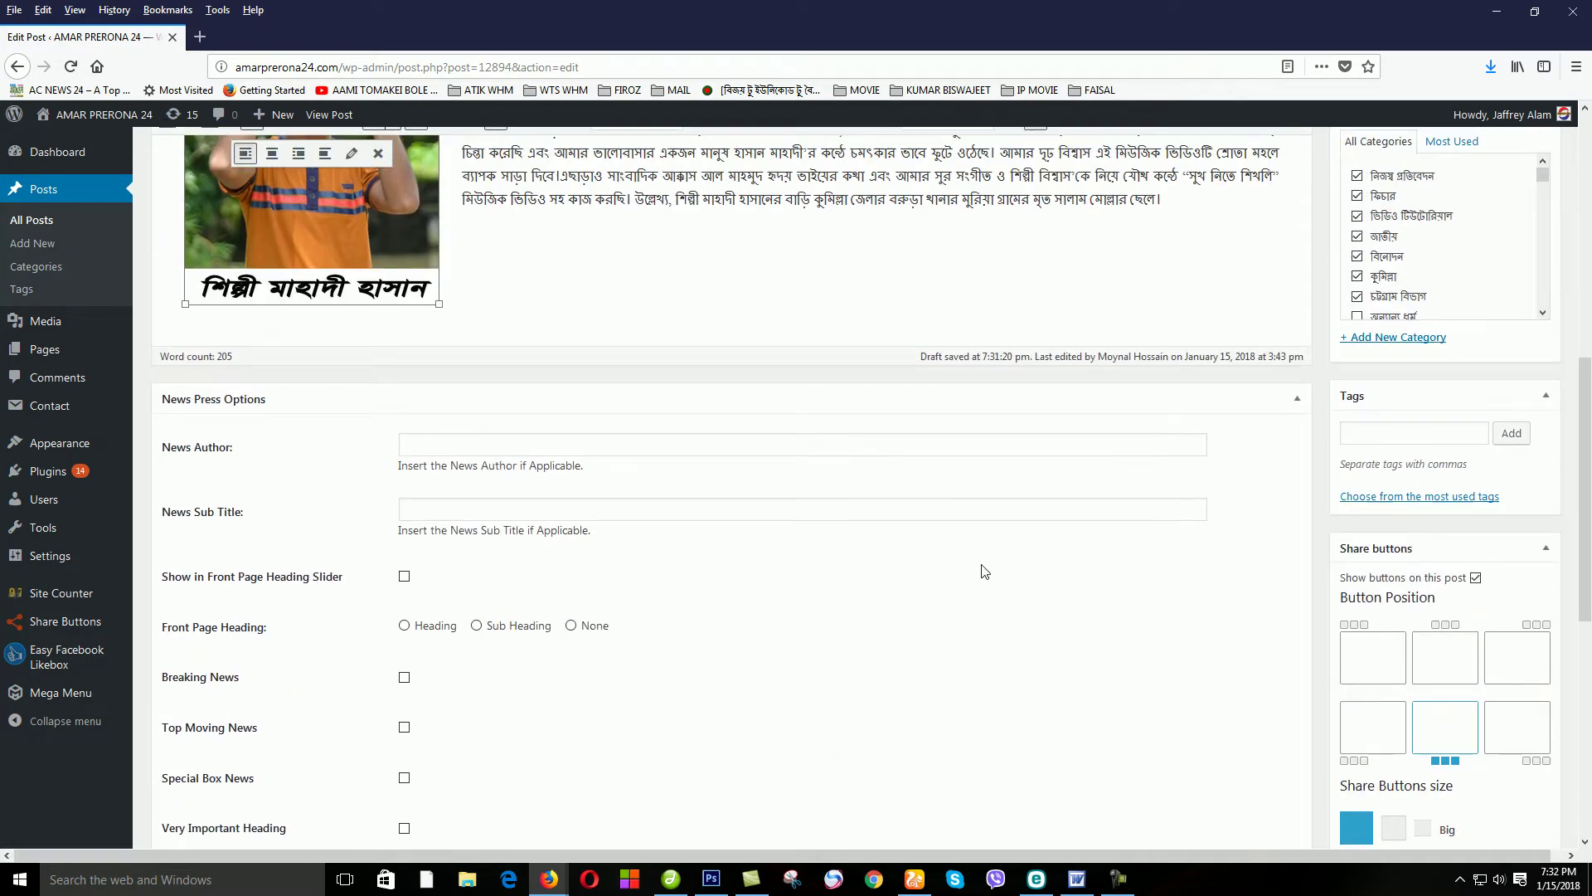
pyautogui.scroll(-7, 985, 572)
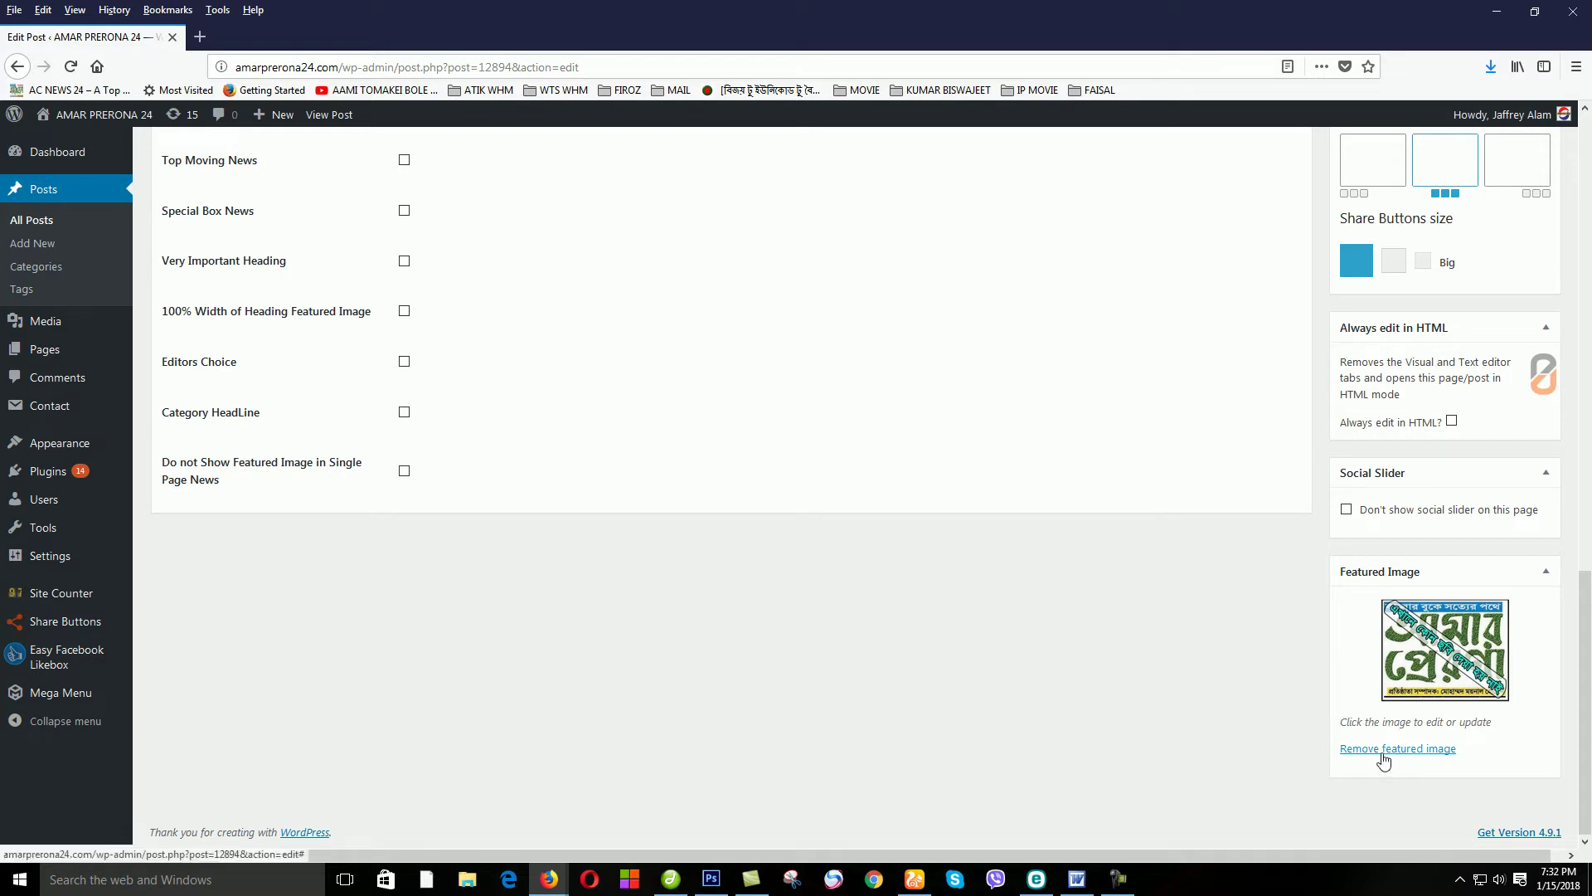
# - Enable Show in Front Page Heading Slider with Front Page Heading None, and mark the post Breaking News, Top Moving News and Very Important Heading
pyautogui.scroll(3, 921, 649)
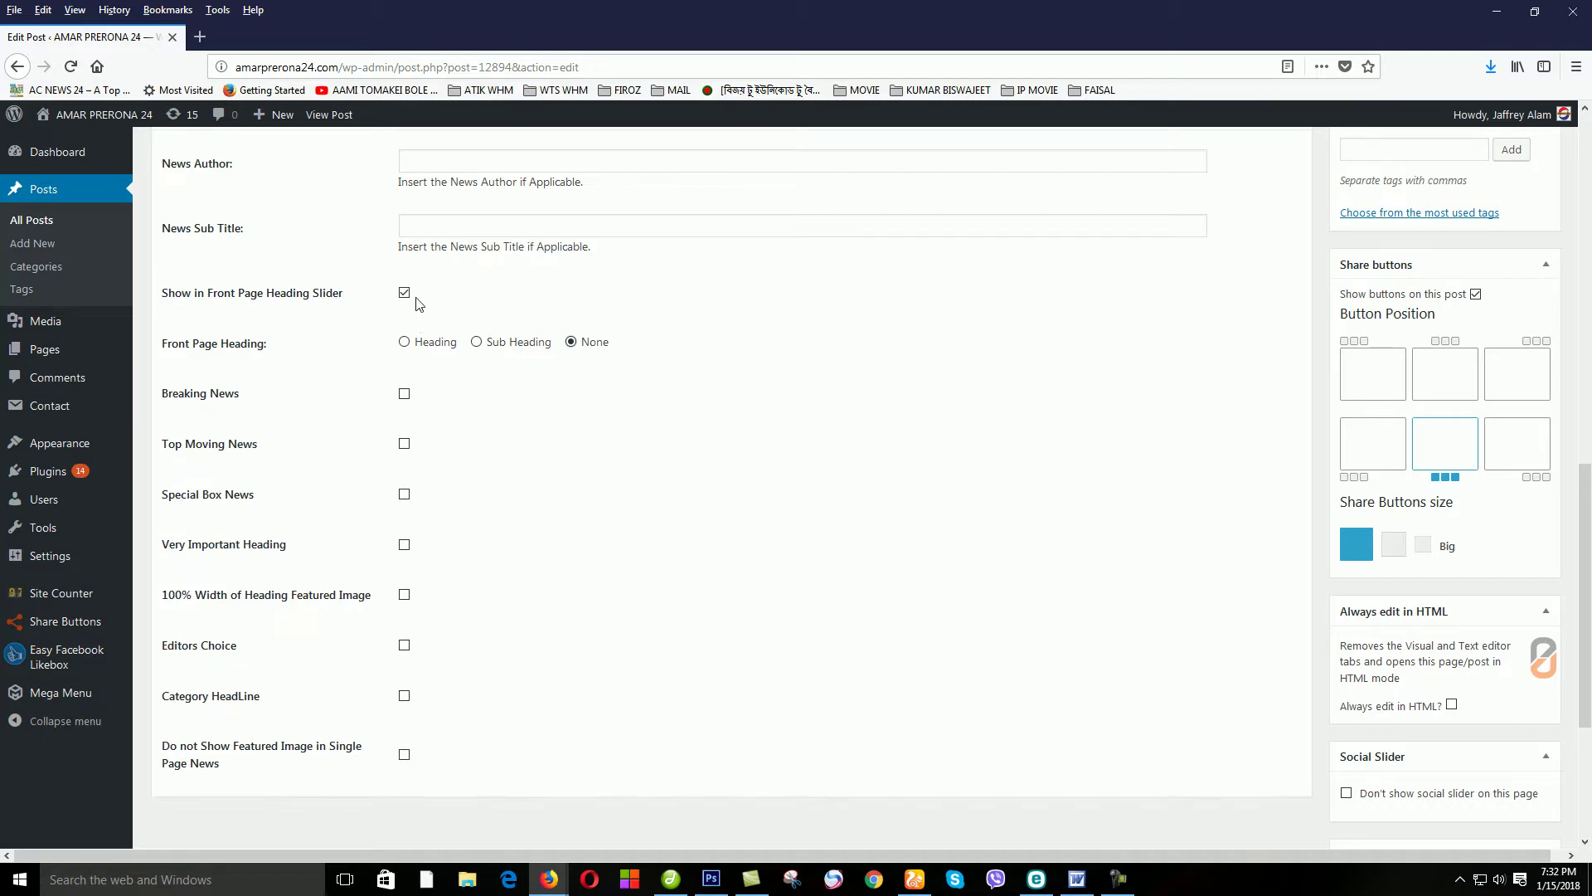
pyautogui.click(405, 394)
pyautogui.click(404, 446)
pyautogui.click(405, 547)
# - Enable 100% Width of Heading Featured Image, Editors Choice and Category HeadLine for the post
pyautogui.scroll(-4, 430, 603)
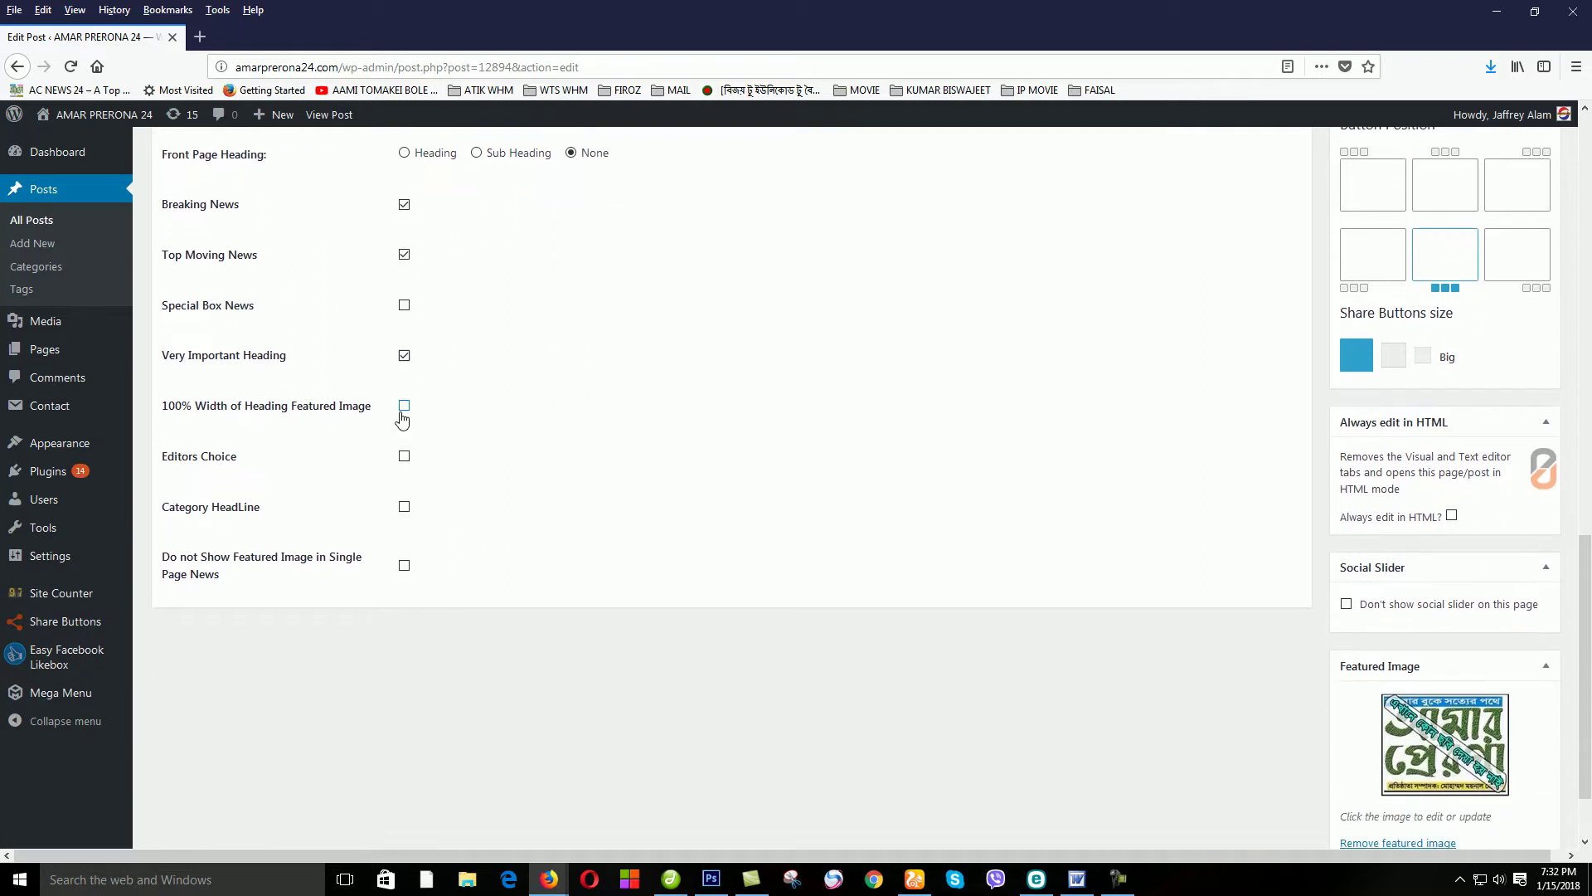
pyautogui.click(403, 406)
pyautogui.click(403, 457)
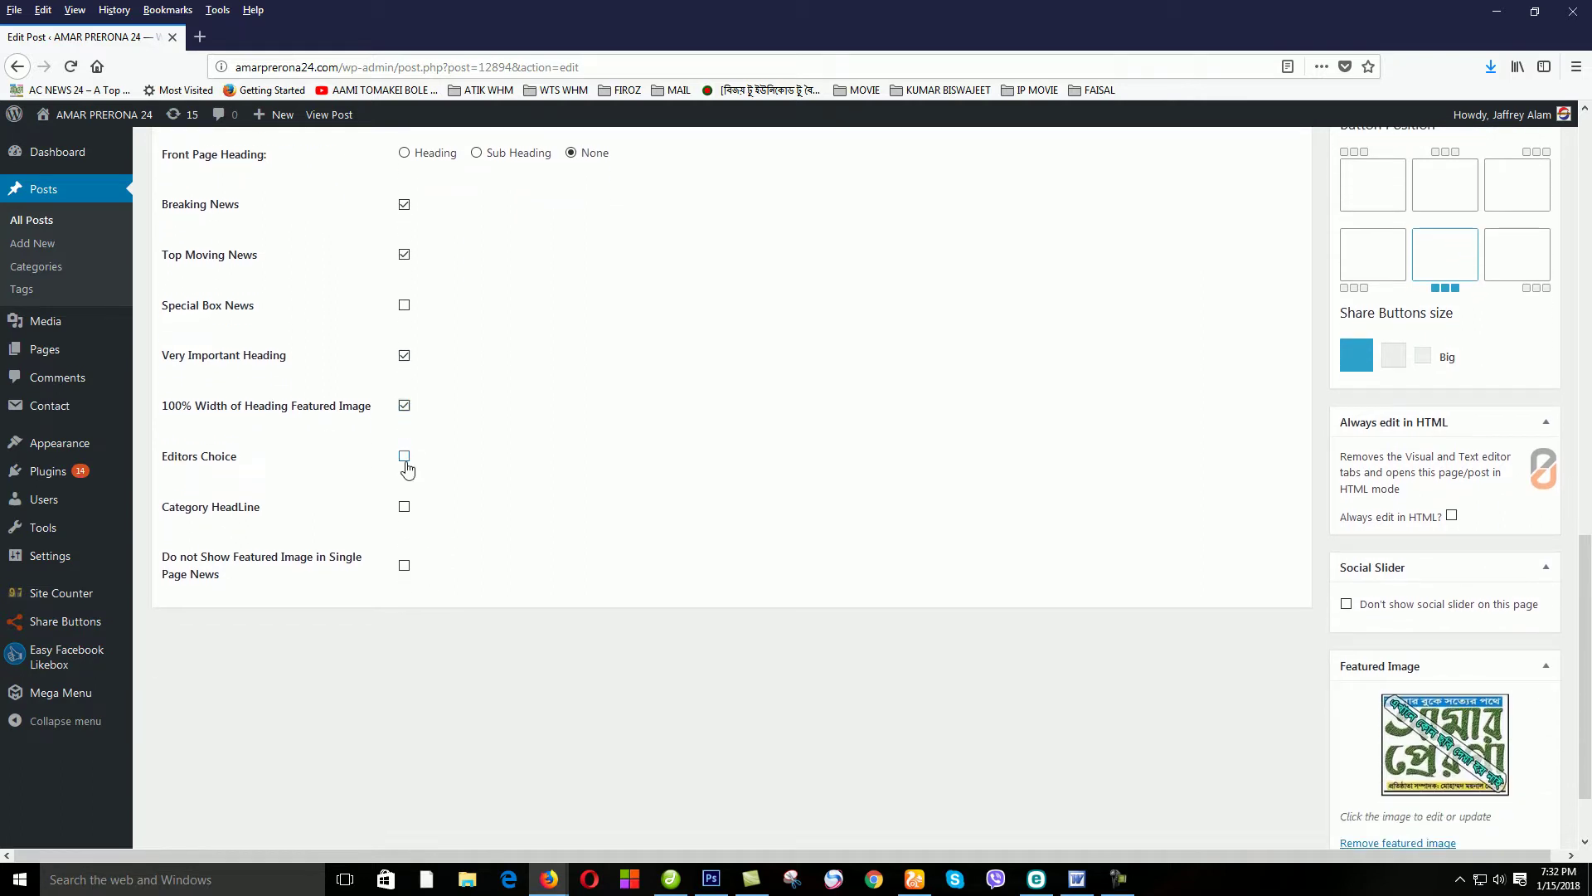
pyautogui.click(405, 507)
# - Examine the Special Box News and Do not Show Featured Image in Single Page News options, then the article photo and featured image
pyautogui.moveTo(155, 308); pyautogui.dragTo(257, 313)
pyautogui.click(258, 314)
pyautogui.moveTo(162, 565); pyautogui.dragTo(240, 590)
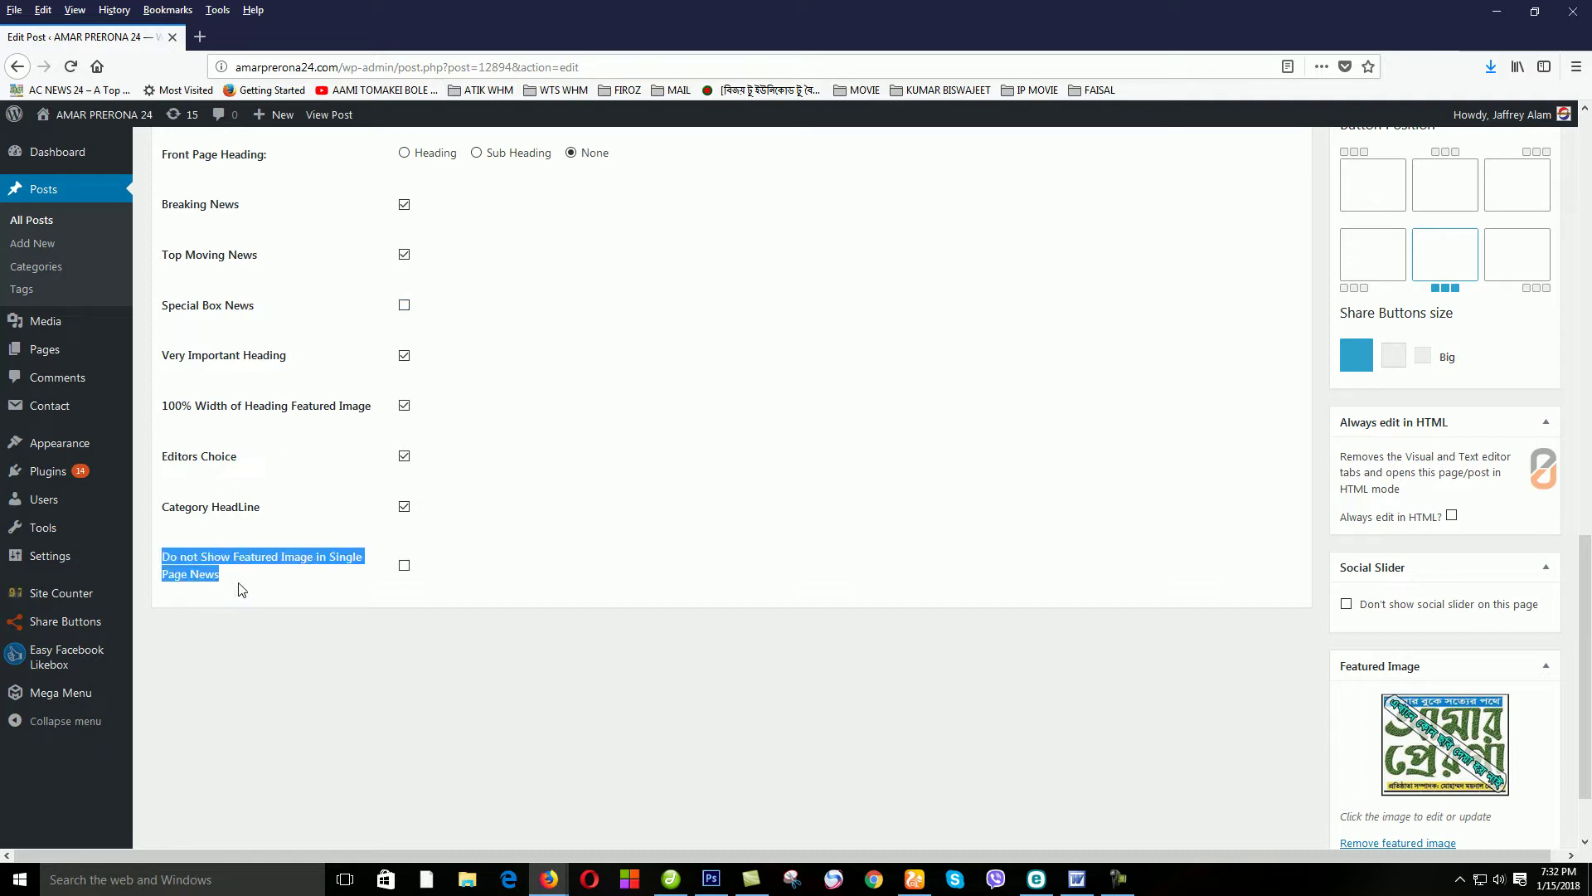
pyautogui.click(240, 590)
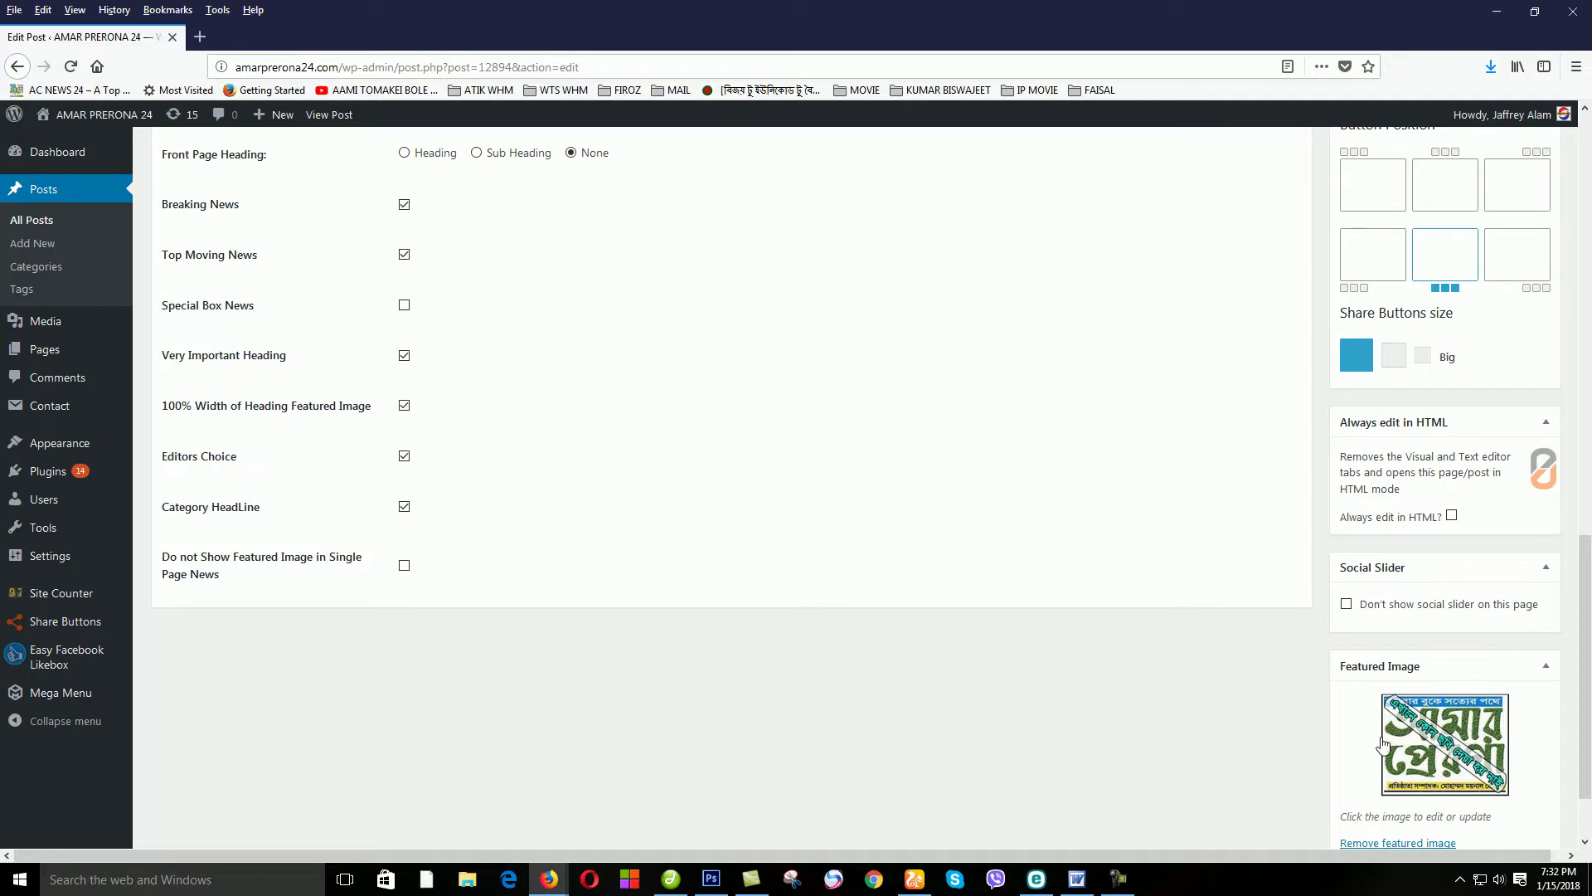
pyautogui.scroll(10, 1261, 728)
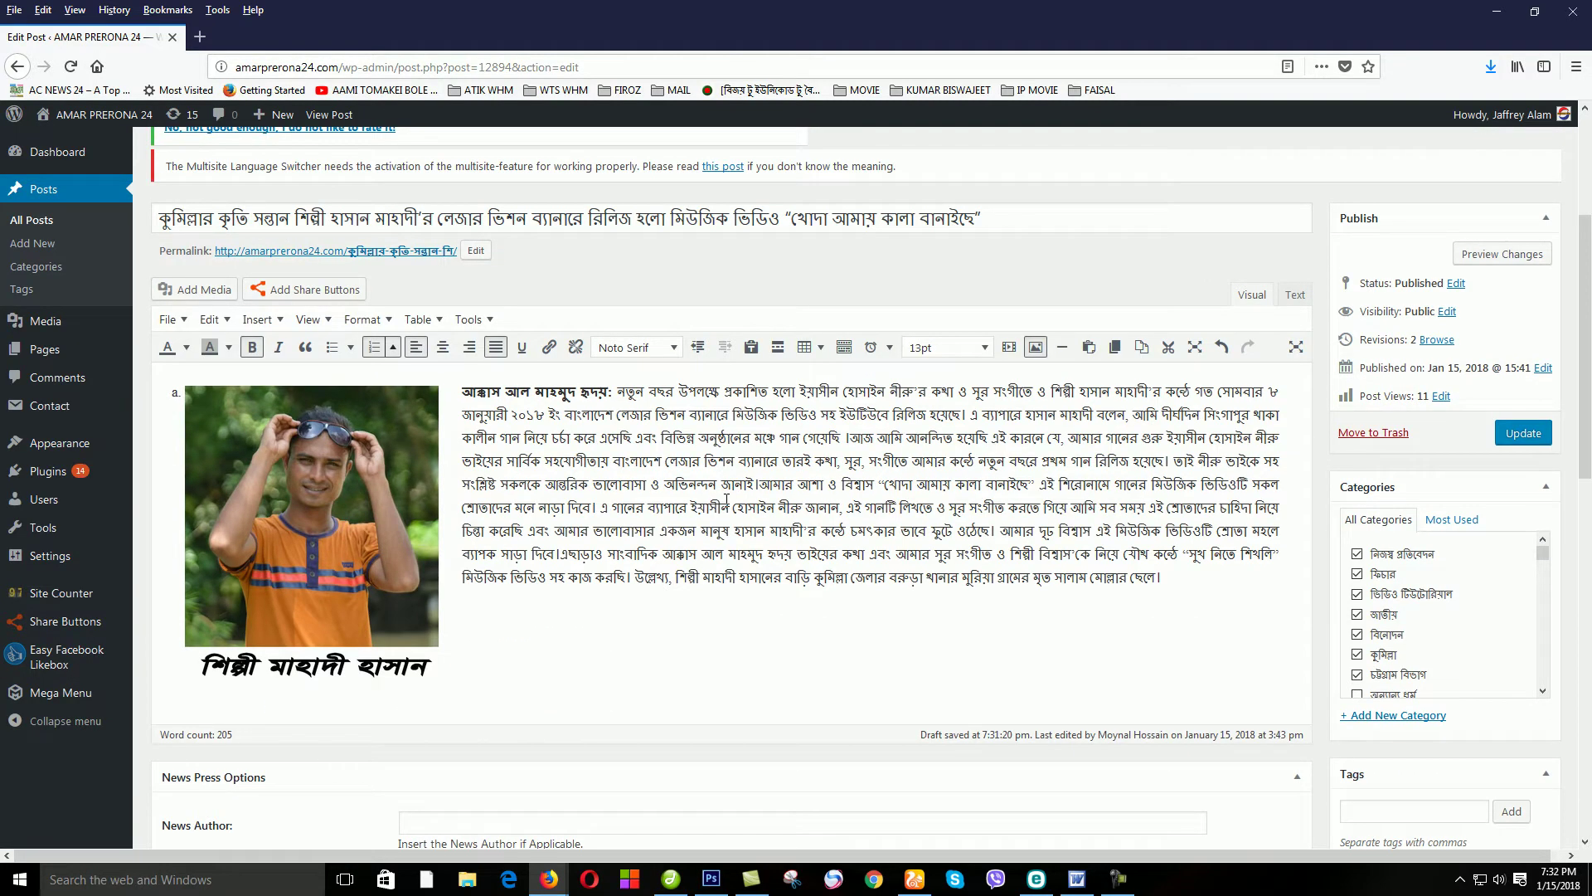
pyautogui.scroll(-15, 726, 498)
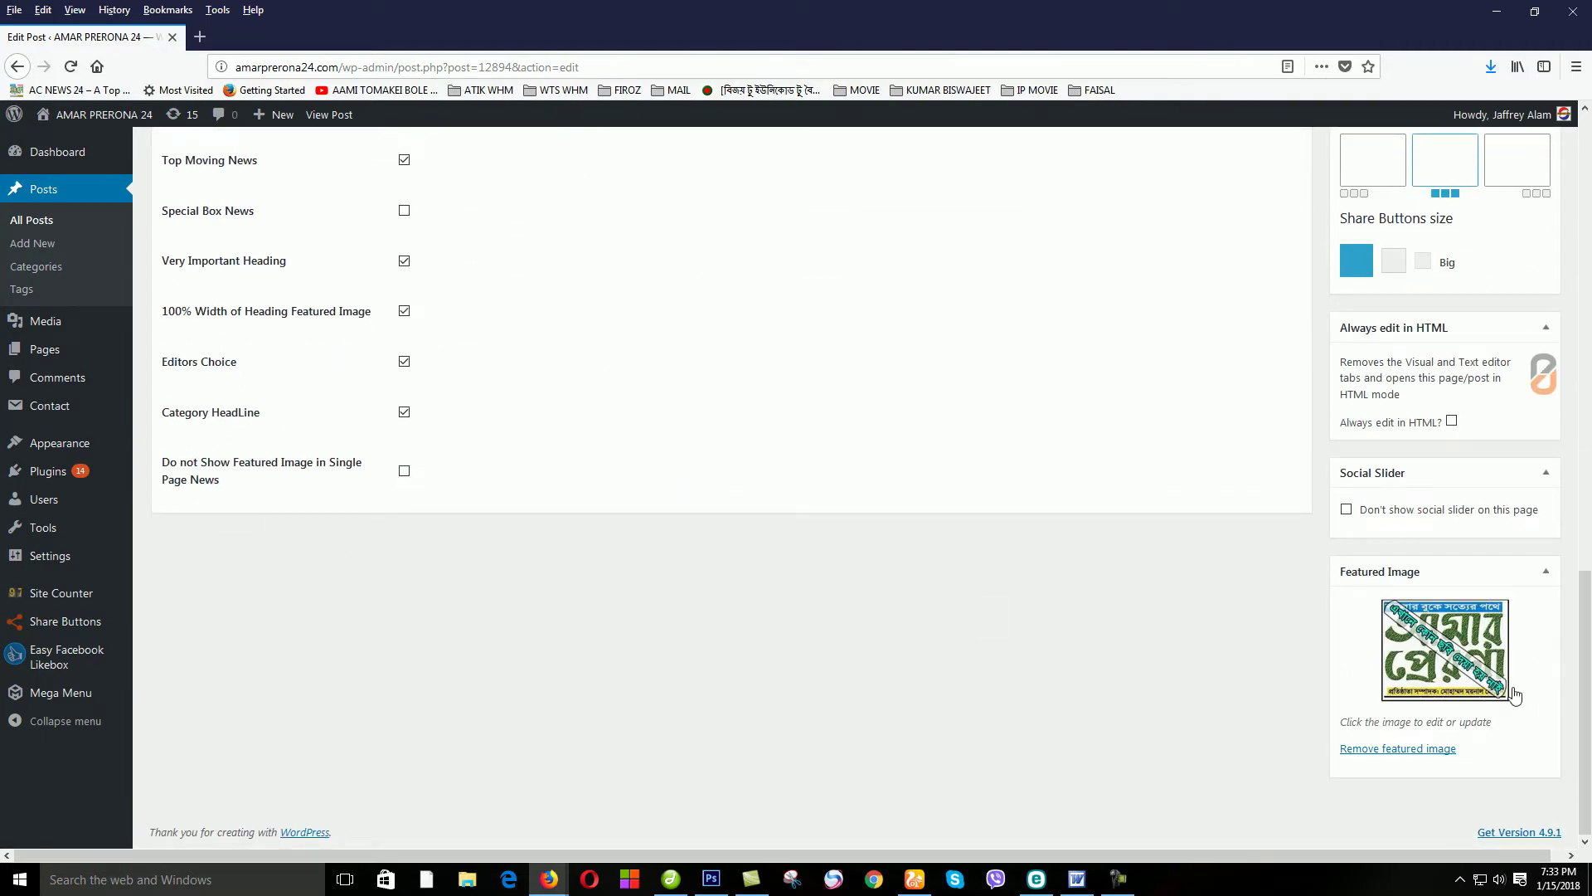
pyautogui.scroll(15, 462, 454)
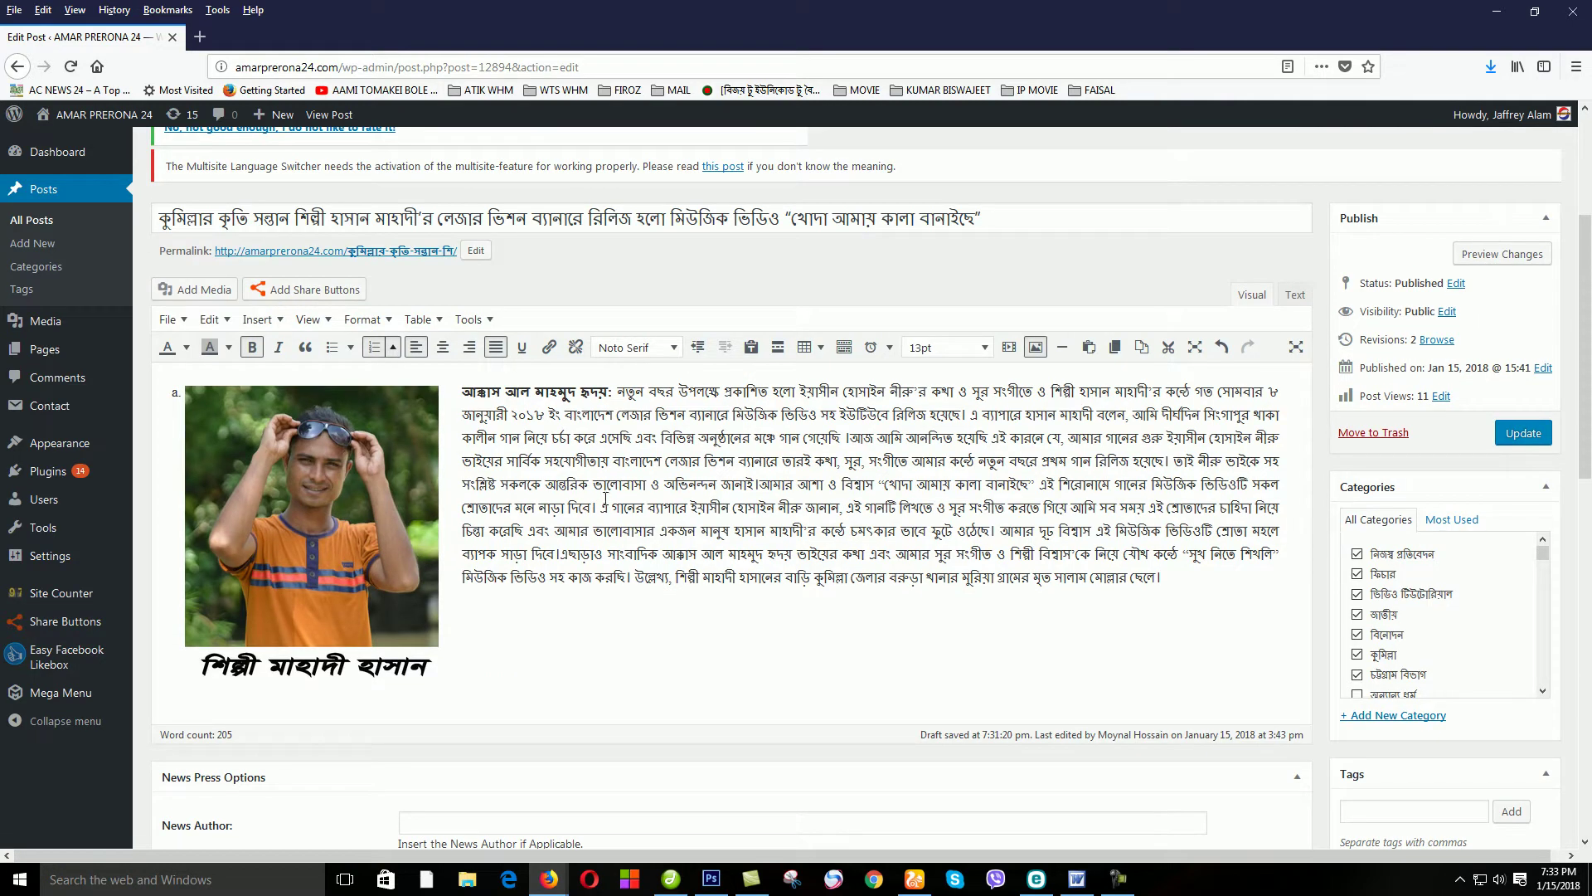
pyautogui.scroll(-10, 936, 535)
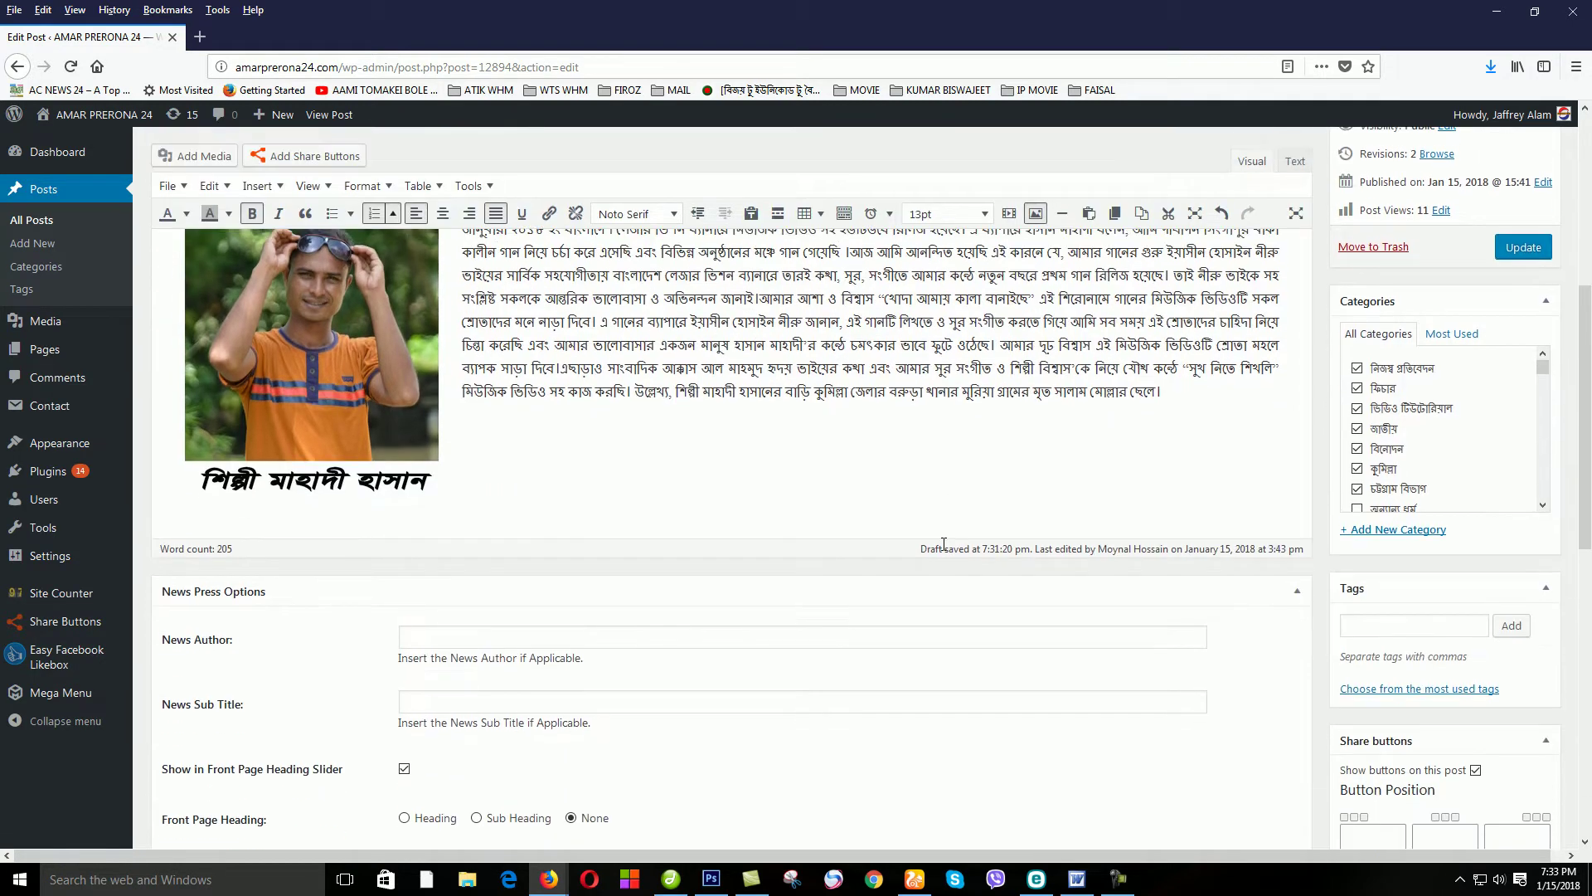
pyautogui.scroll(-10, 1109, 618)
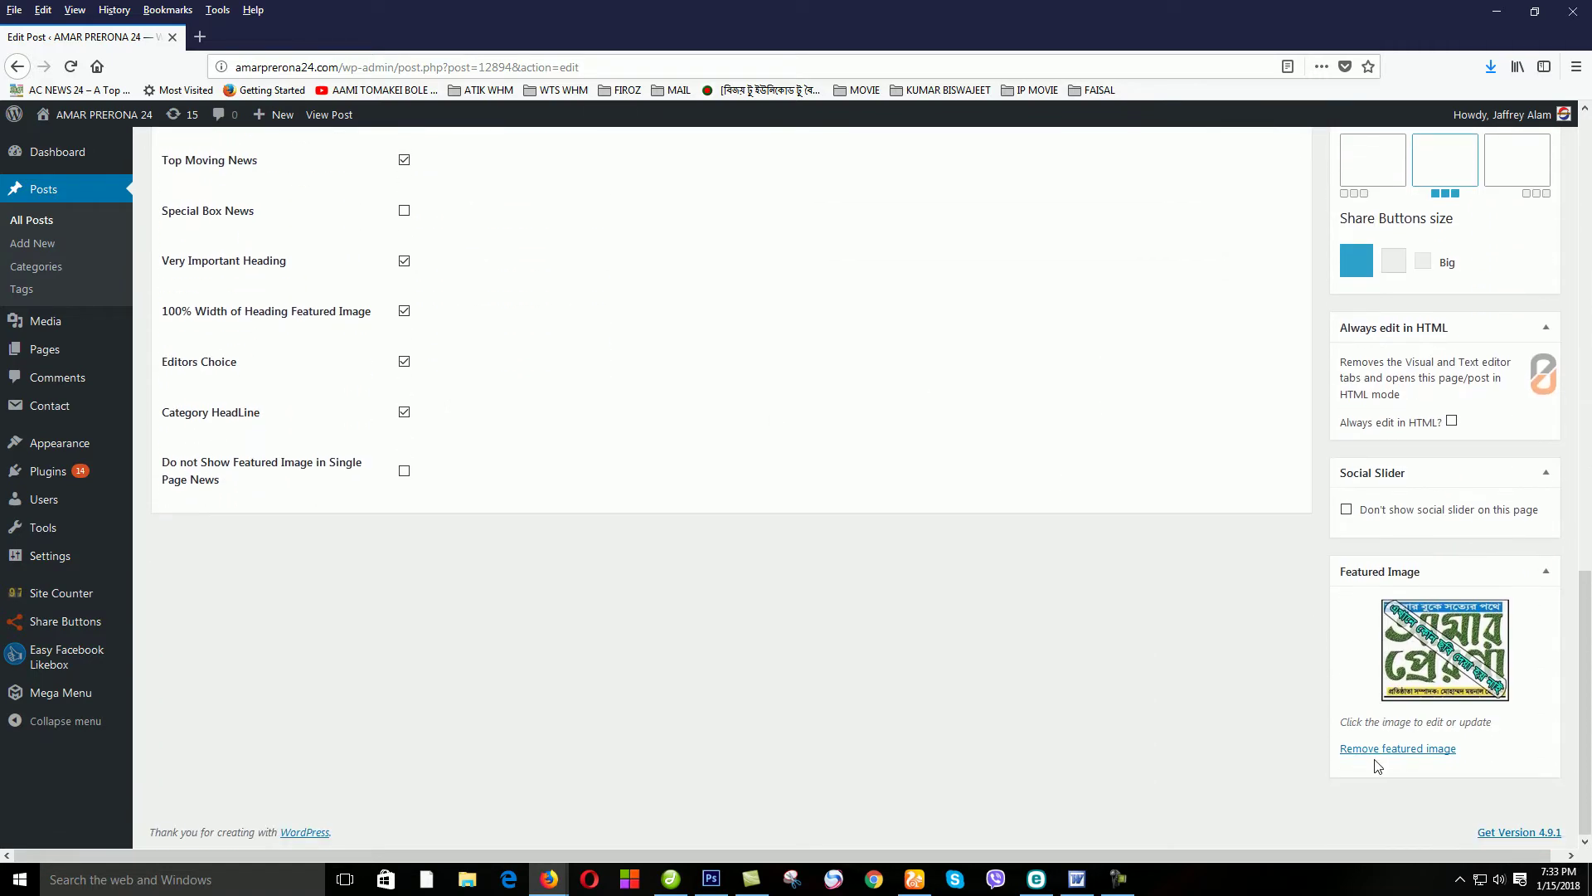
# - Replace the post's featured image with the media library photo of the man in the orange shirt
pyautogui.click(1376, 750)
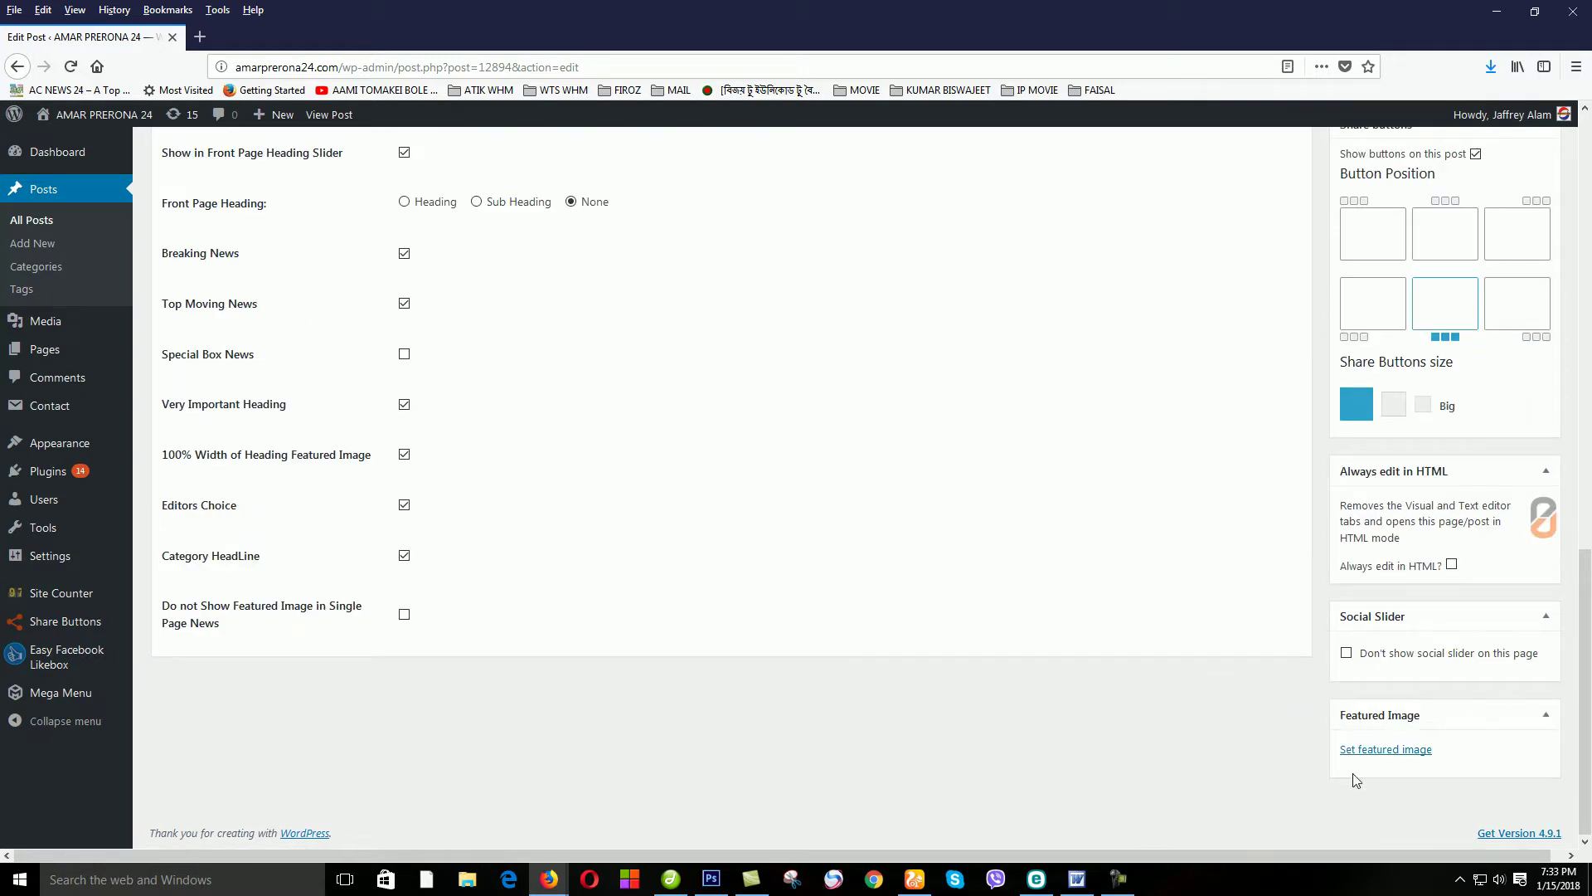
pyautogui.click(1398, 751)
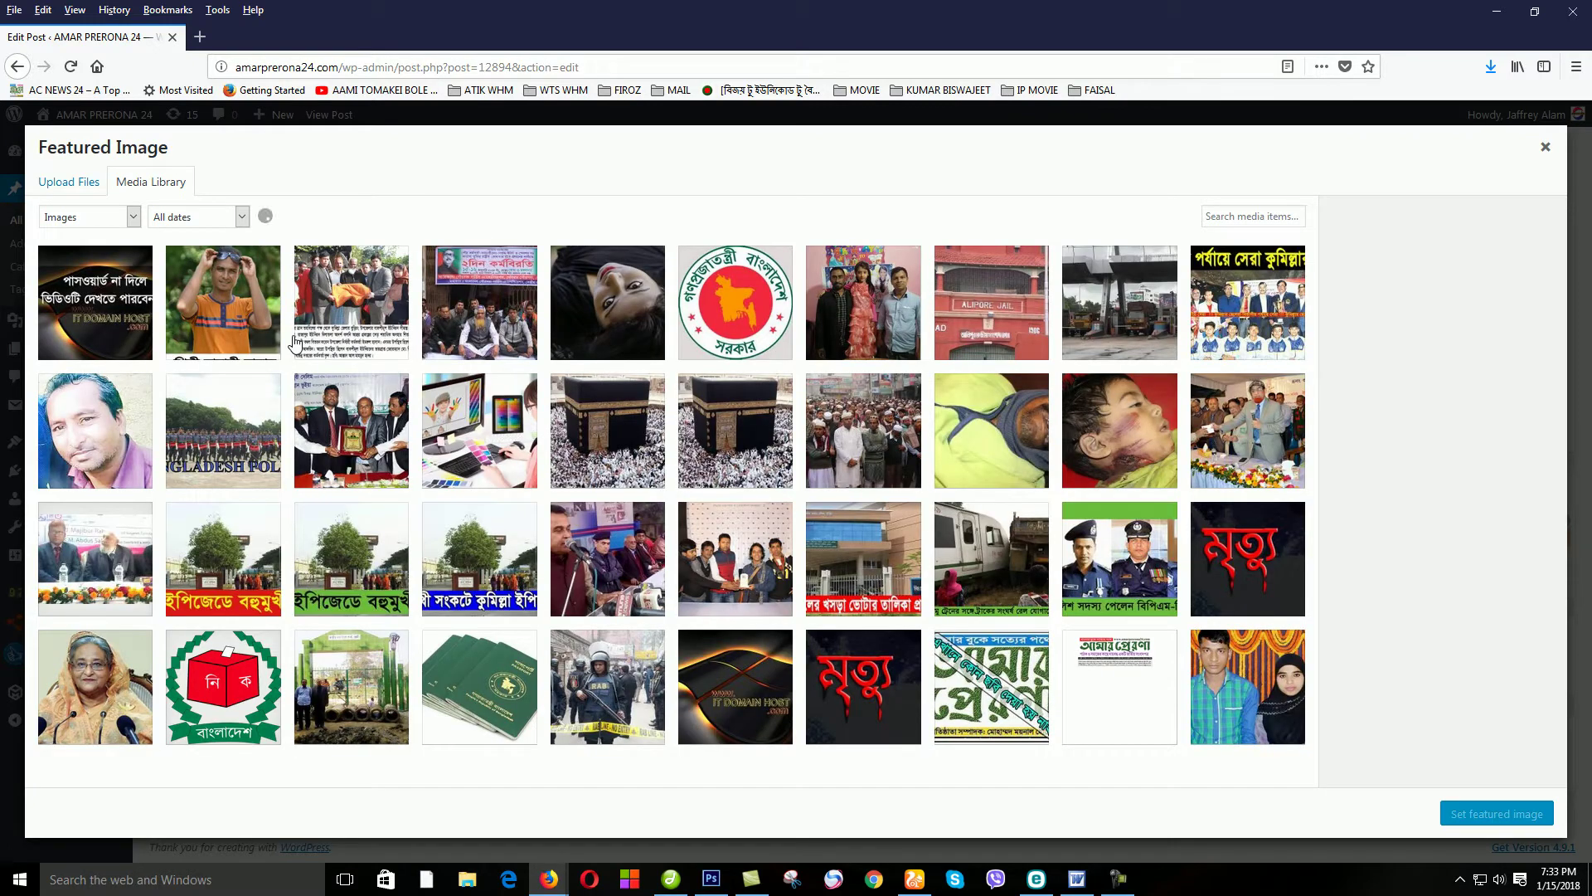
pyautogui.click(222, 298)
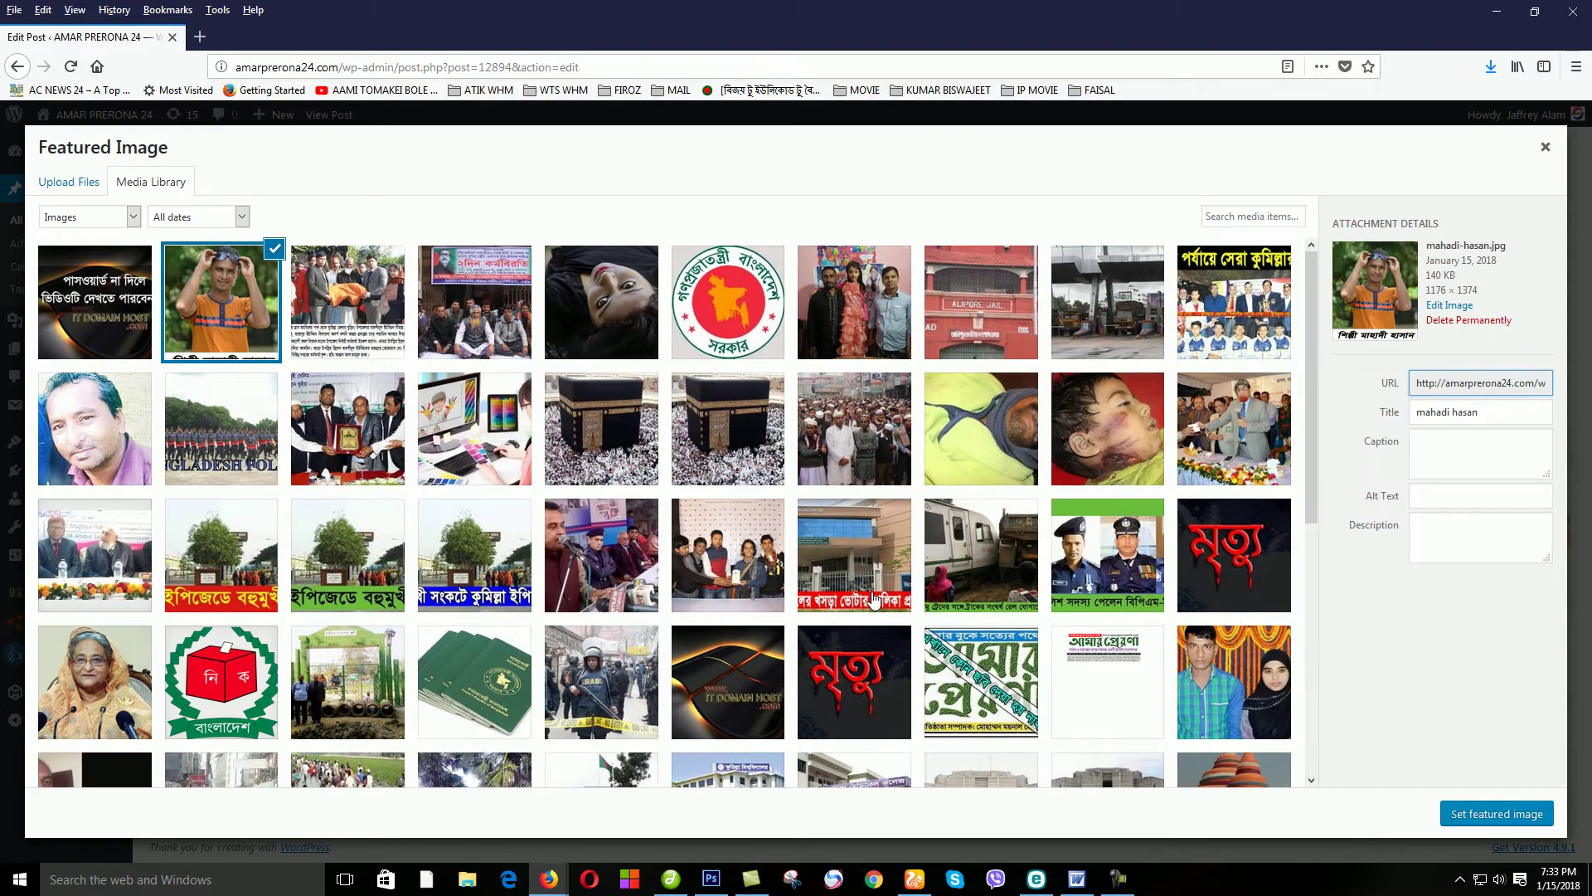
pyautogui.click(1487, 820)
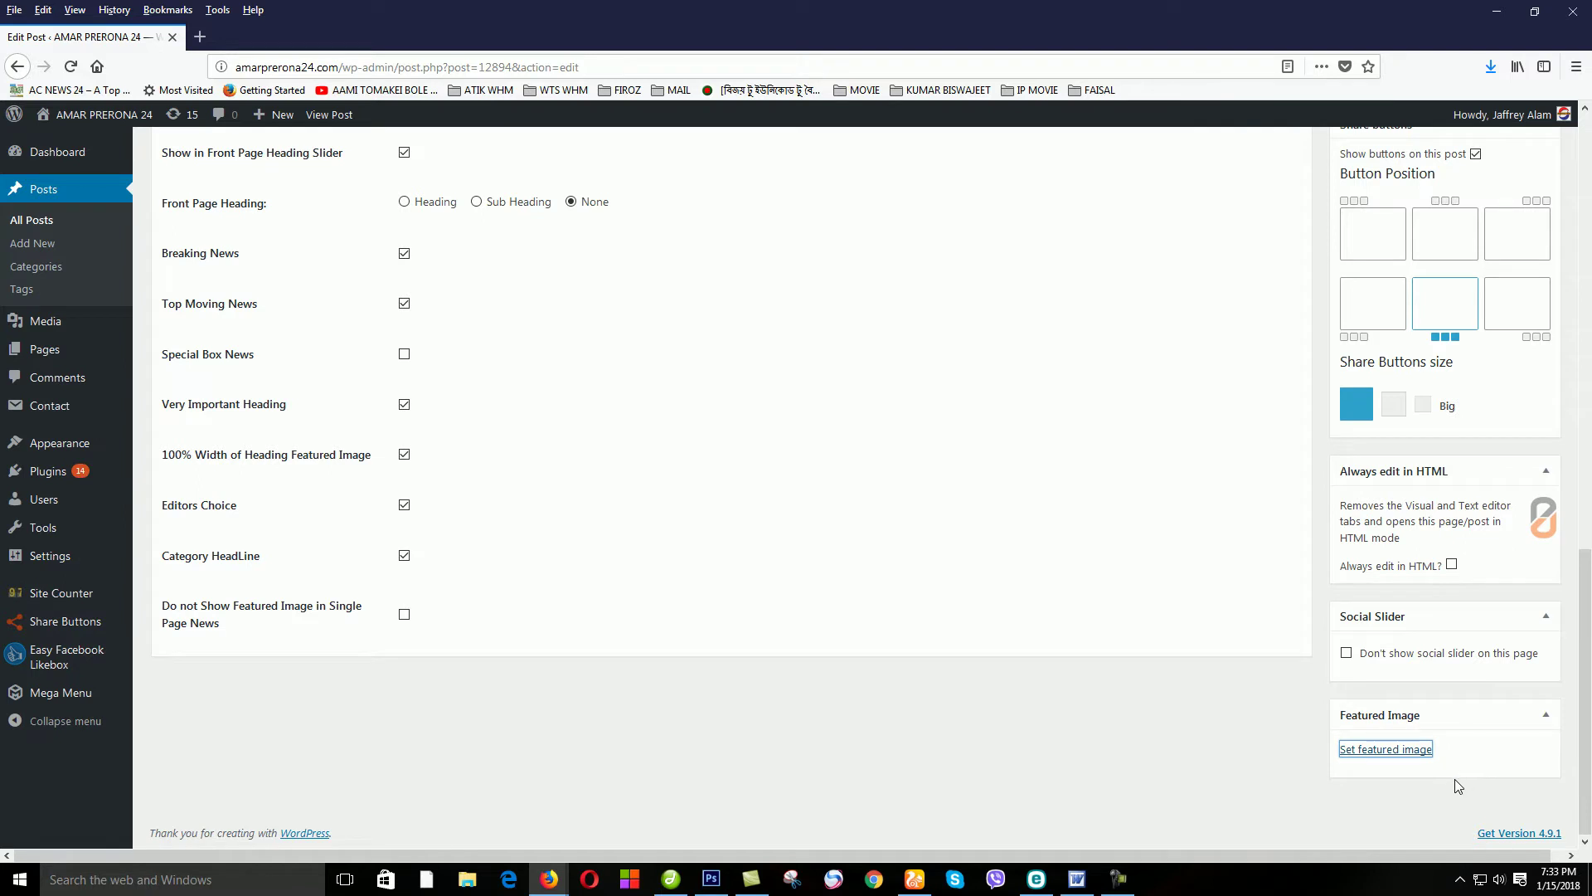
# - Examine the article photo, the News Press display options, the new featured image and the checked categories of the post
pyautogui.scroll(-2, 1443, 783)
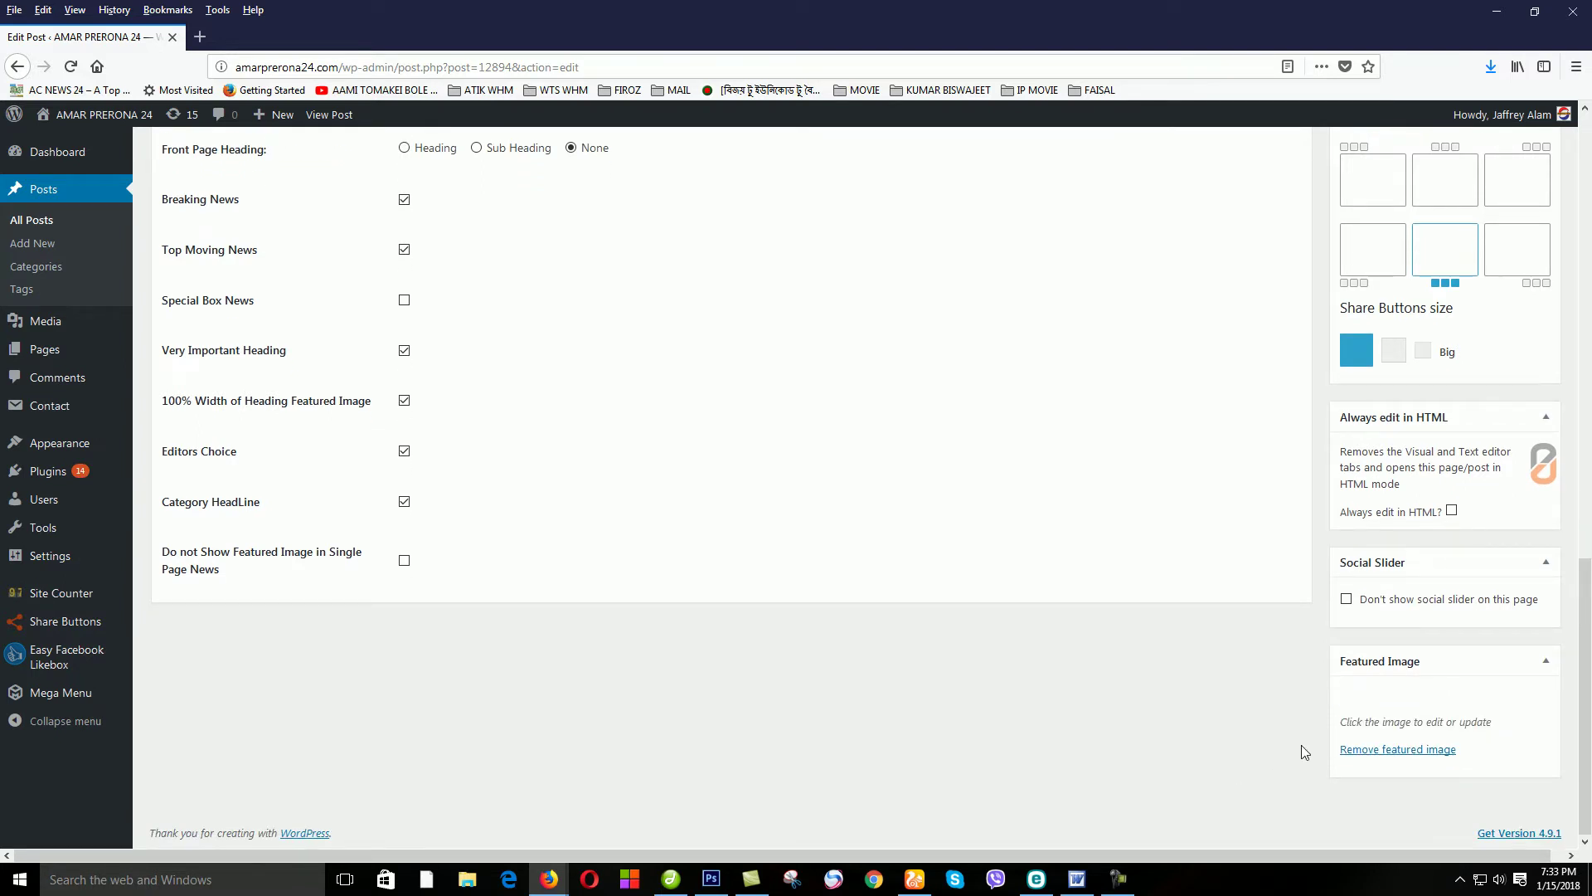
pyautogui.scroll(7, 1301, 744)
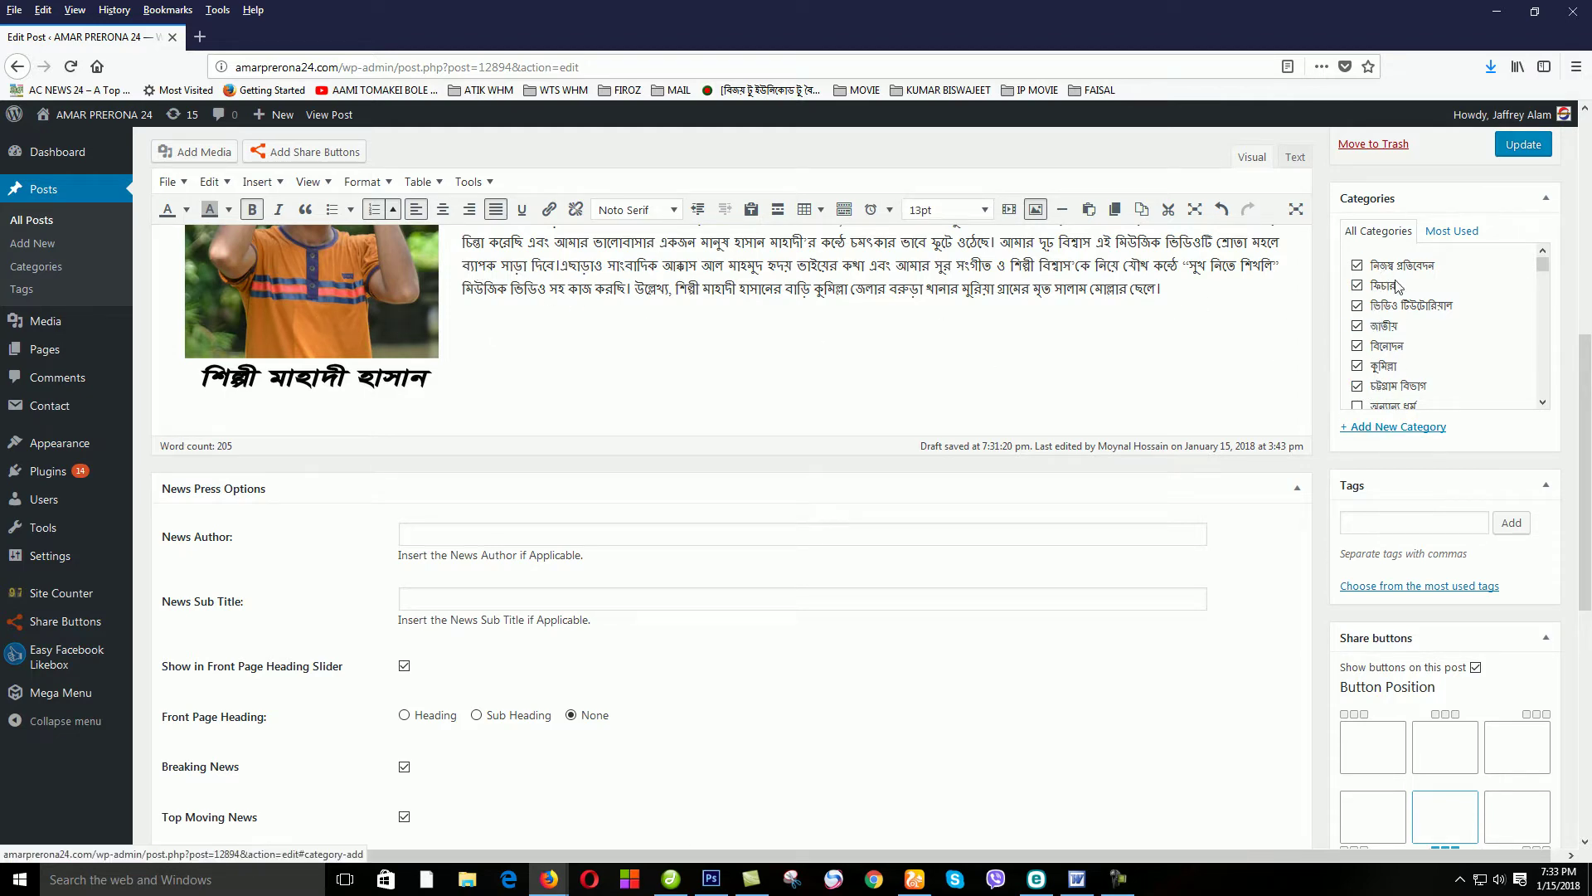
pyautogui.scroll(2, 1036, 412)
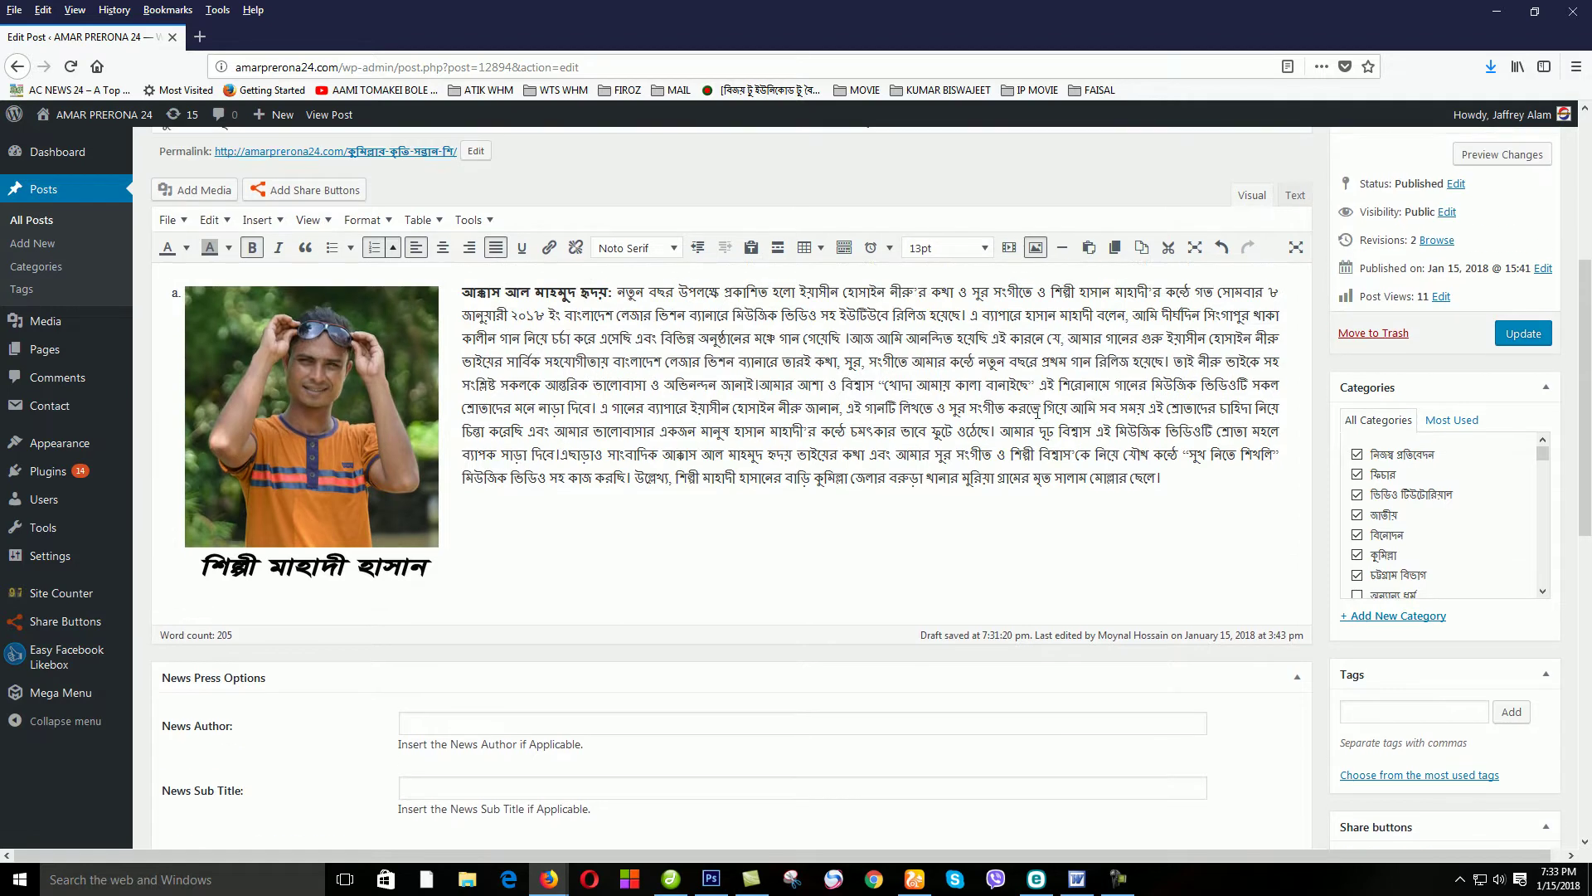
pyautogui.click(296, 400)
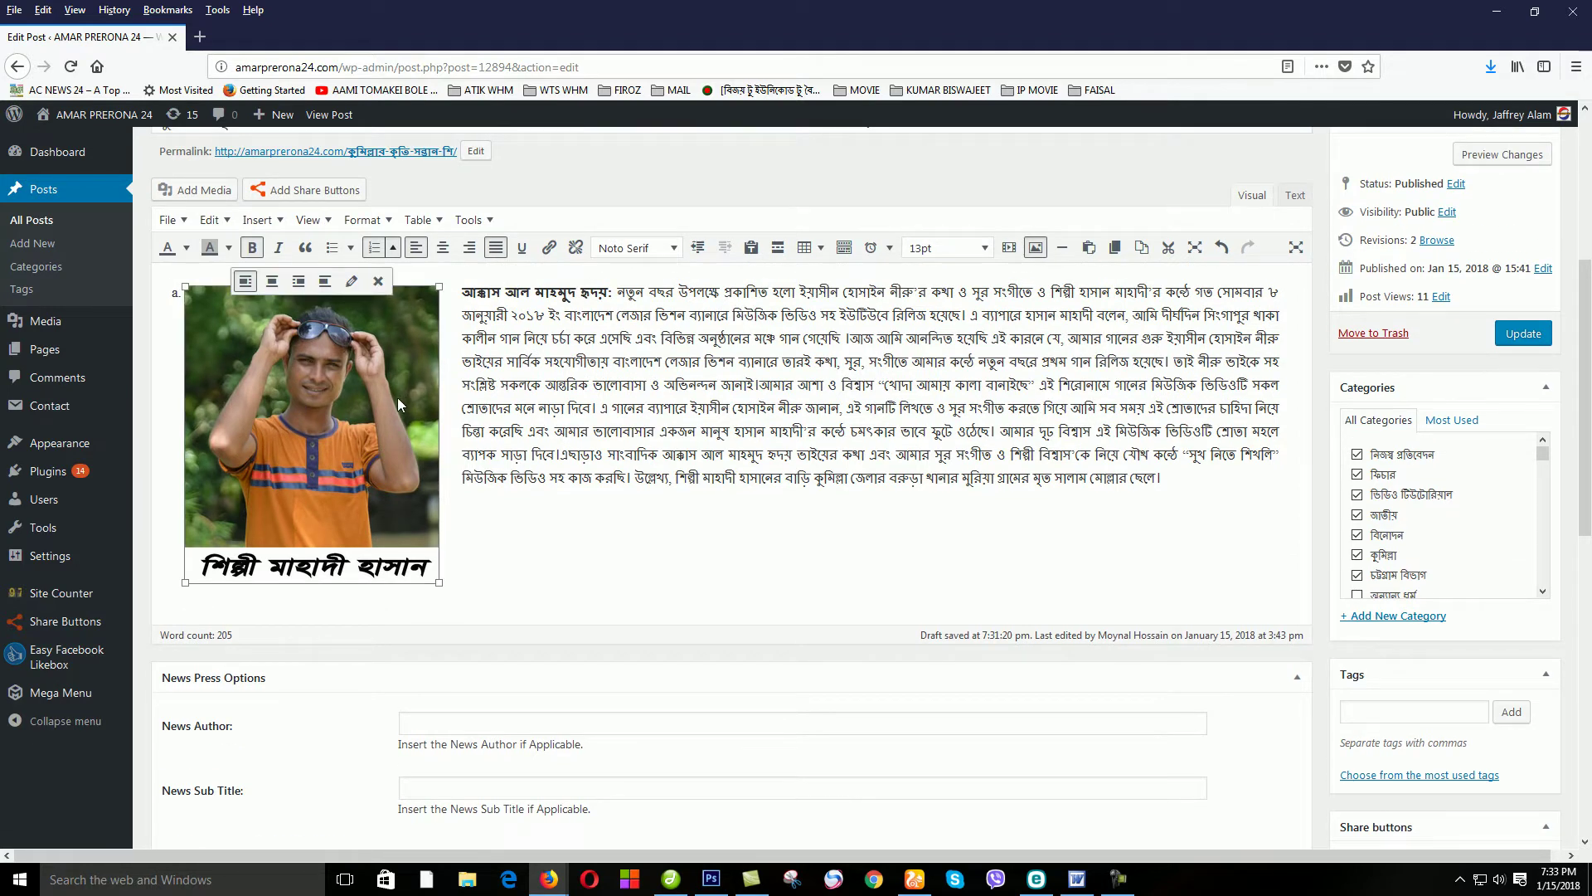
pyautogui.click(664, 408)
pyautogui.scroll(-10, 1349, 506)
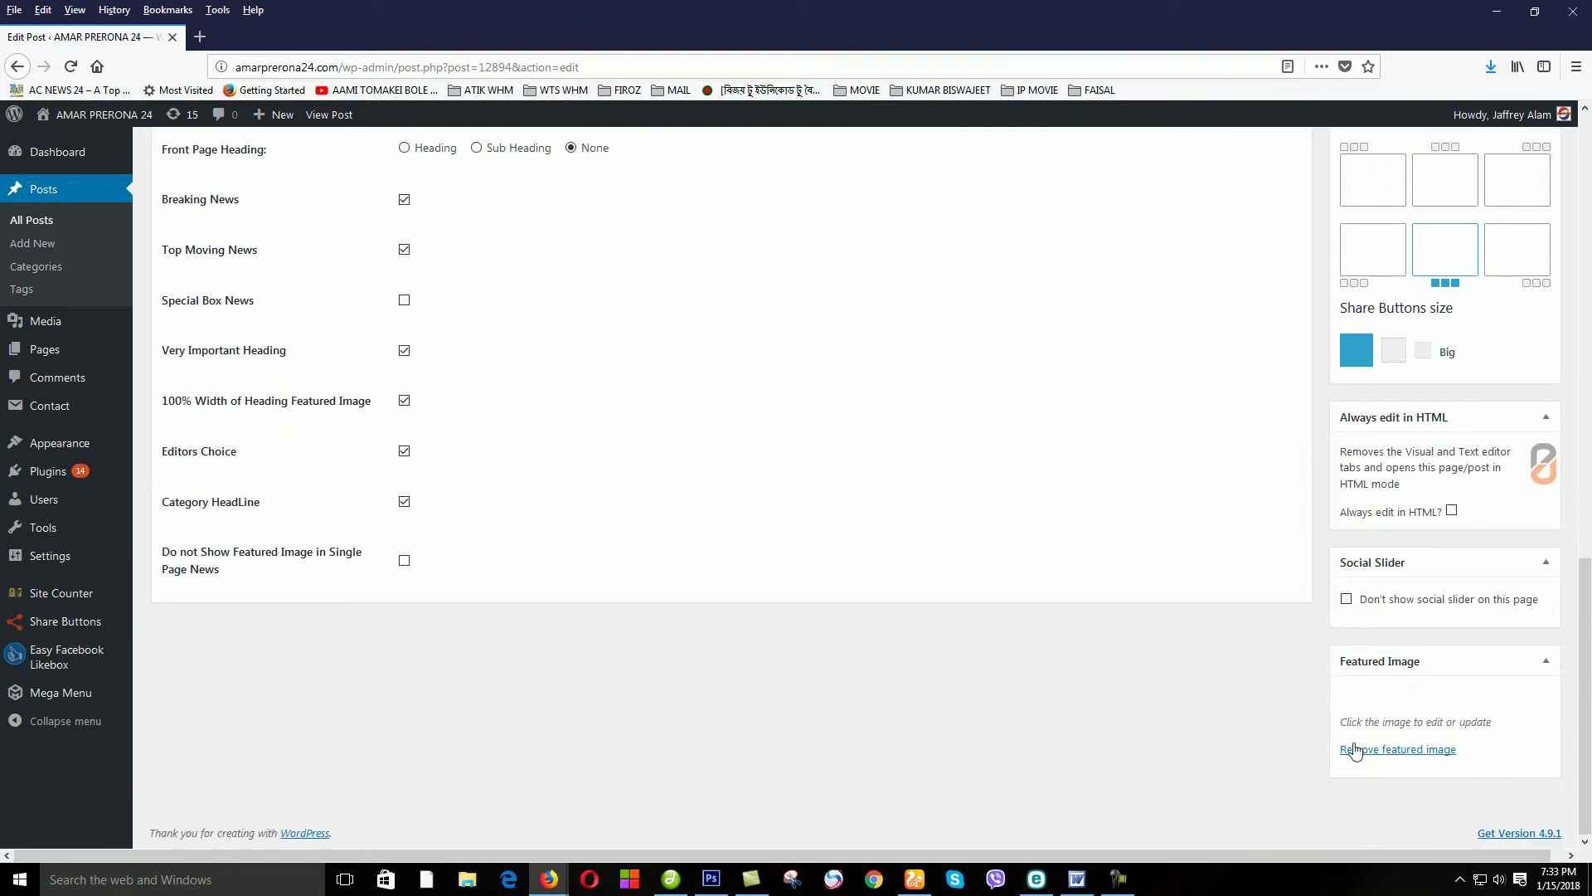
pyautogui.scroll(1, 1078, 646)
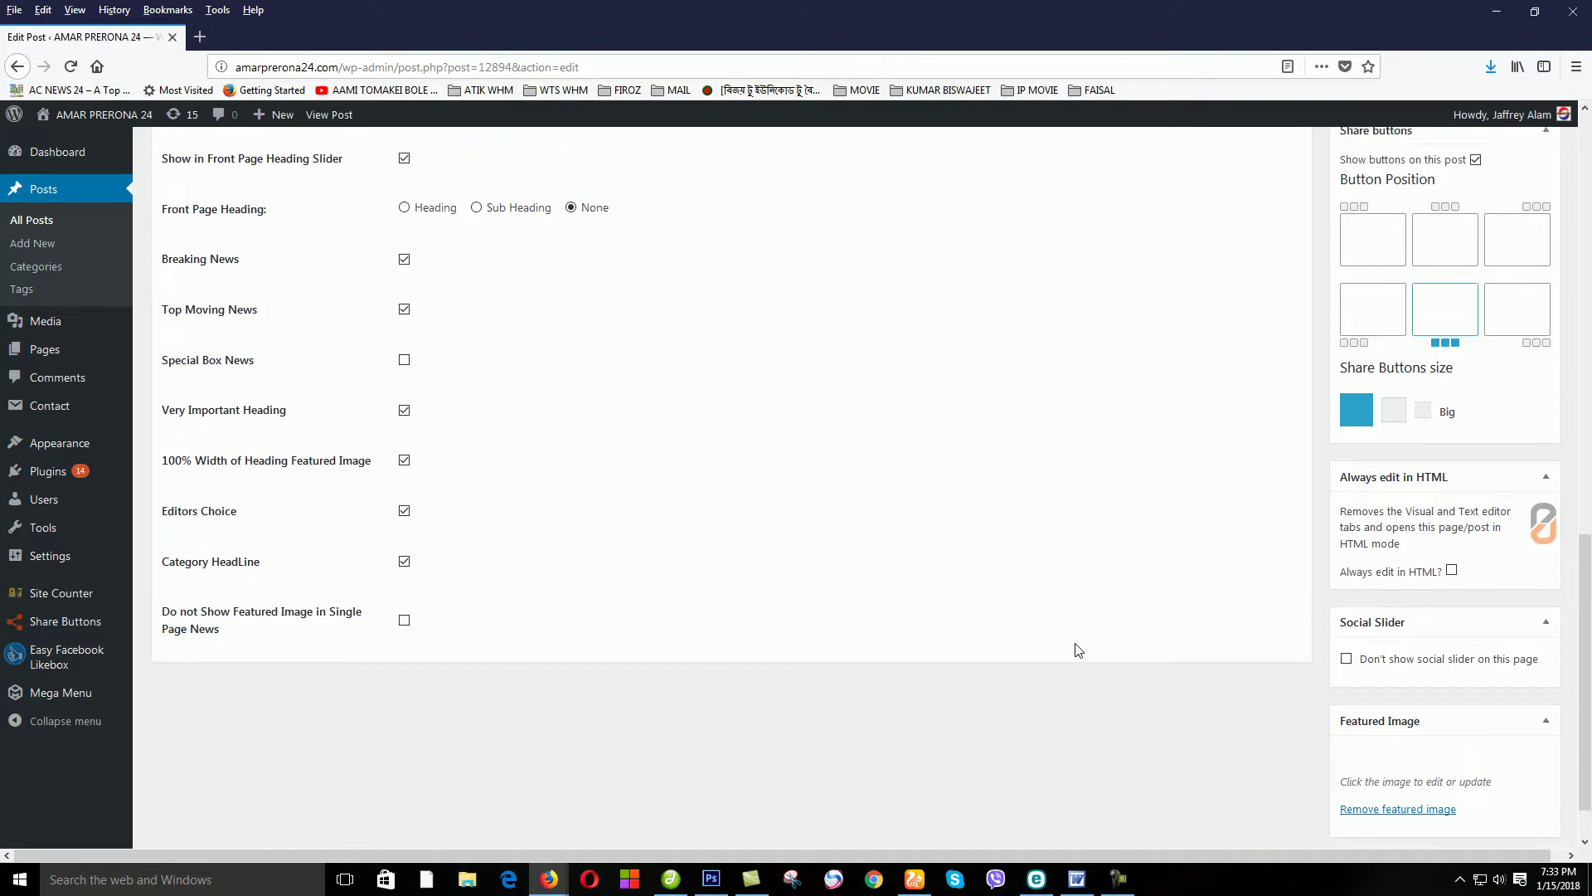
pyautogui.scroll(1, 1078, 650)
pyautogui.scroll(6, 1076, 645)
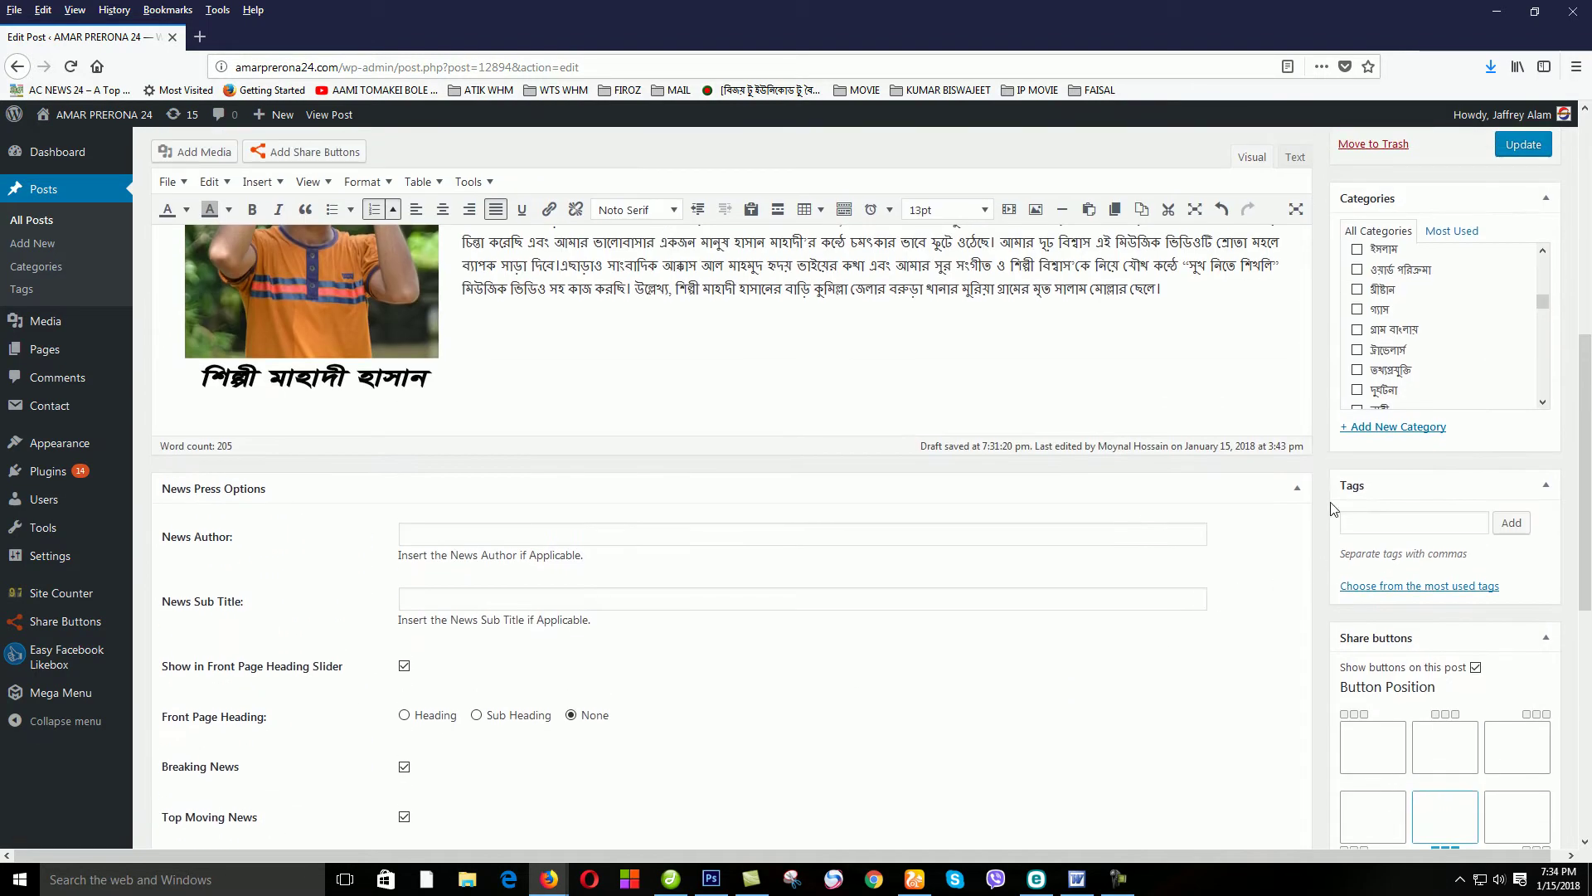
pyautogui.scroll(-7, 1319, 717)
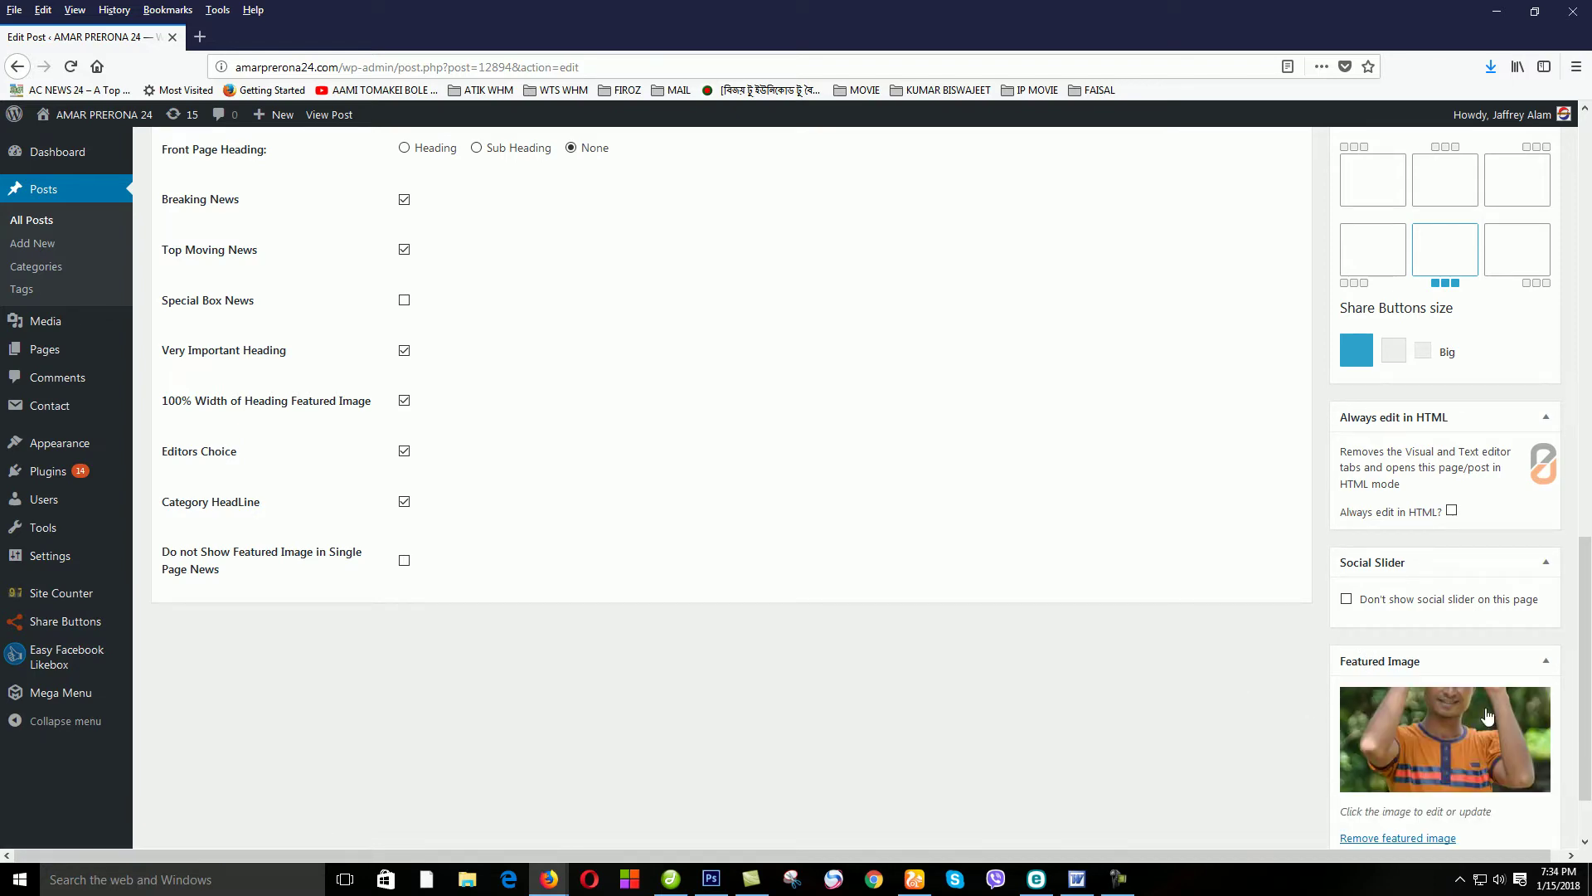
pyautogui.scroll(6, 1484, 712)
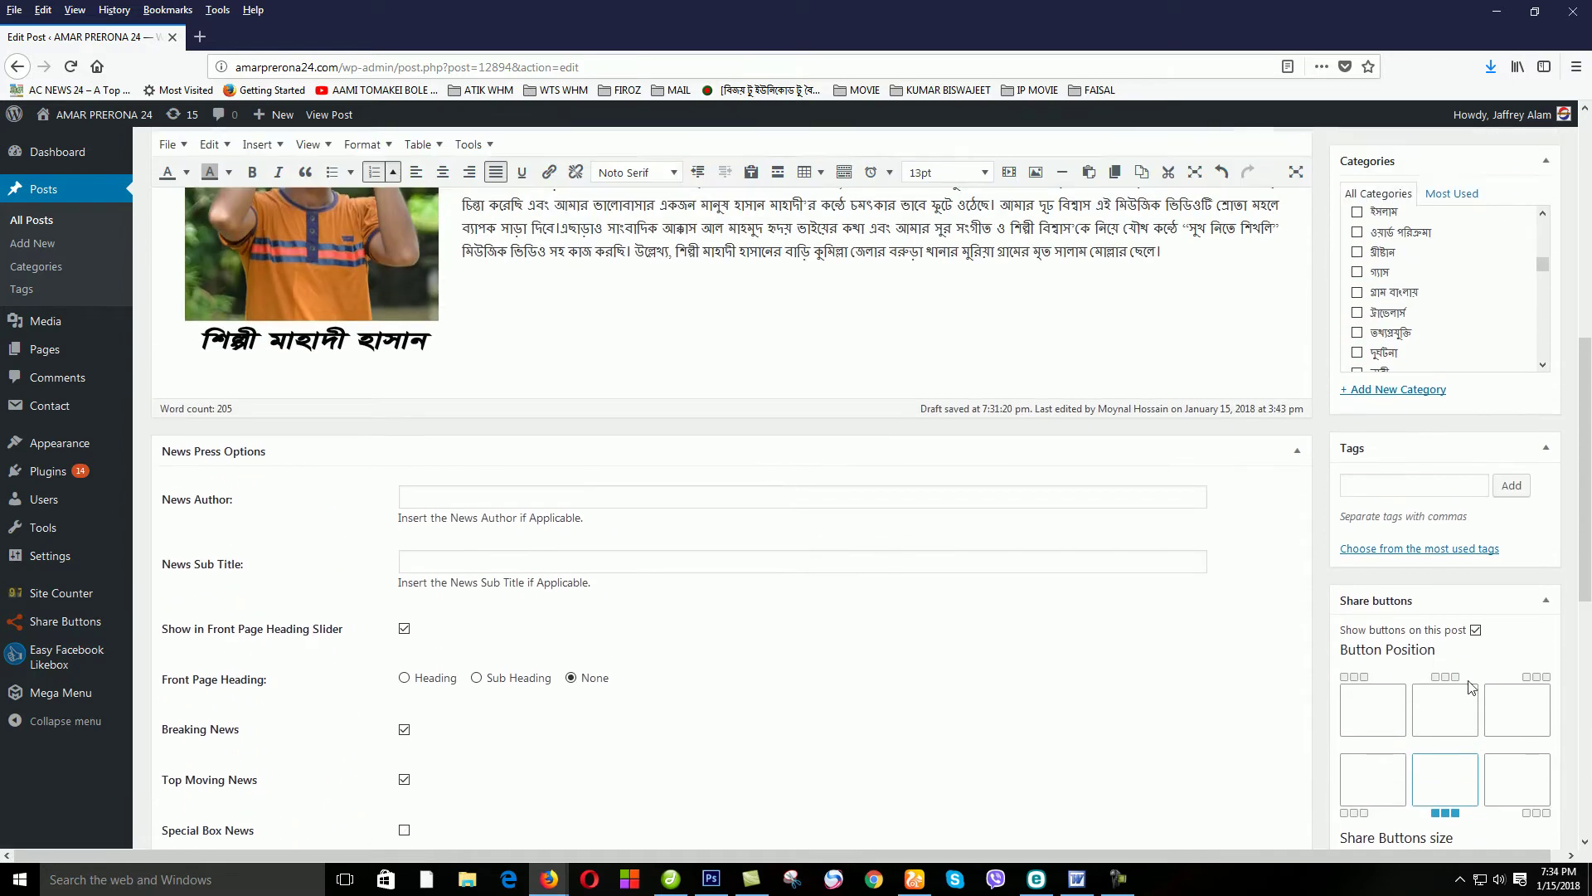
pyautogui.scroll(2, 1468, 685)
pyautogui.scroll(-5, 1407, 352)
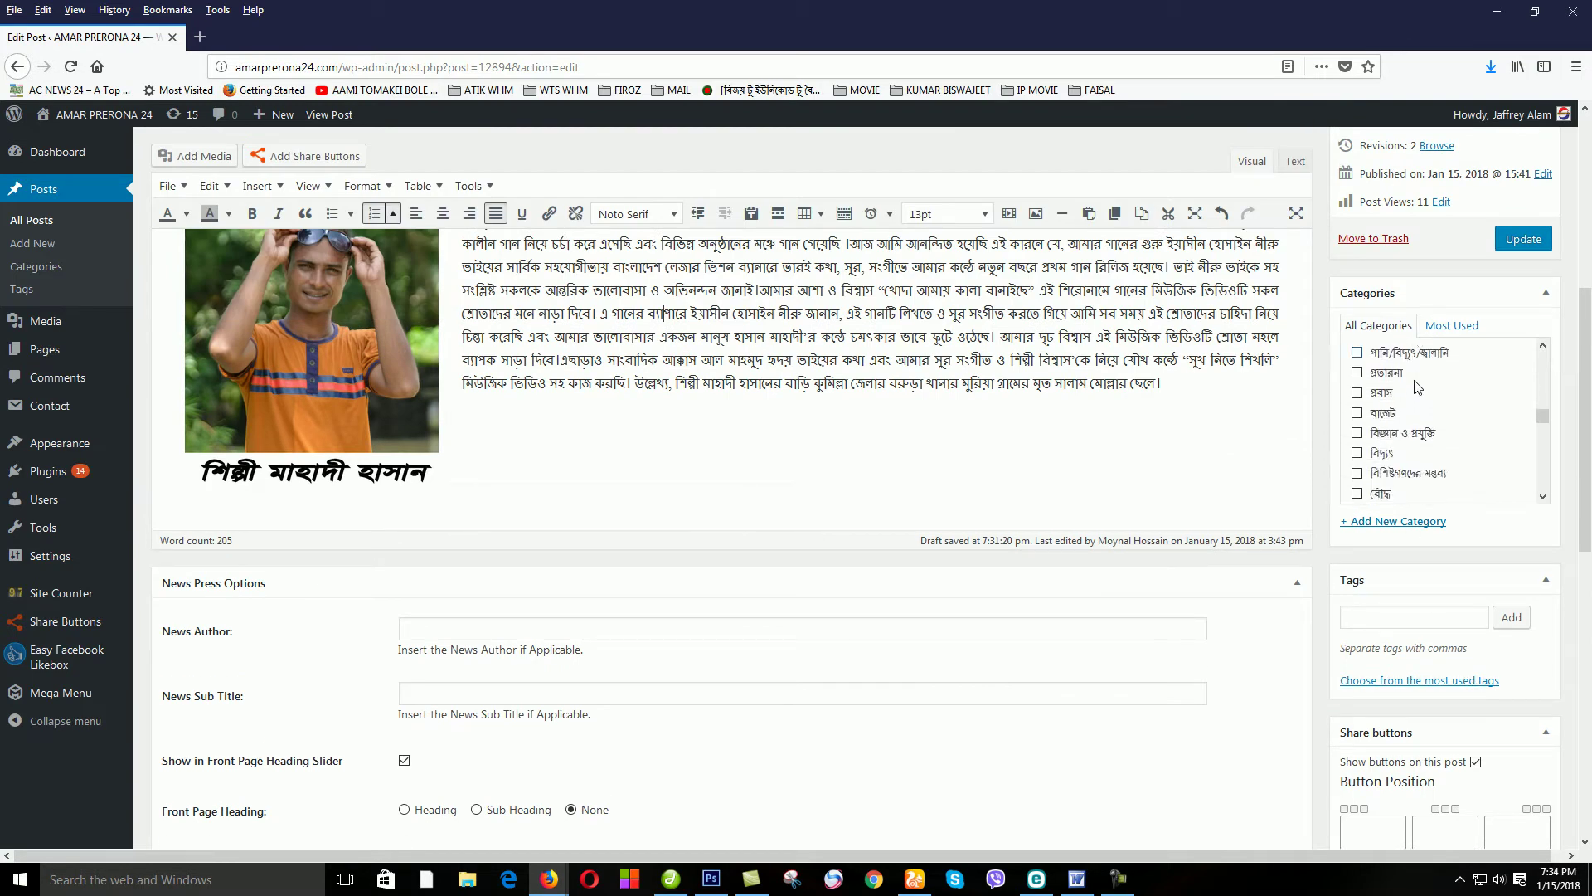
pyautogui.scroll(3, 1414, 410)
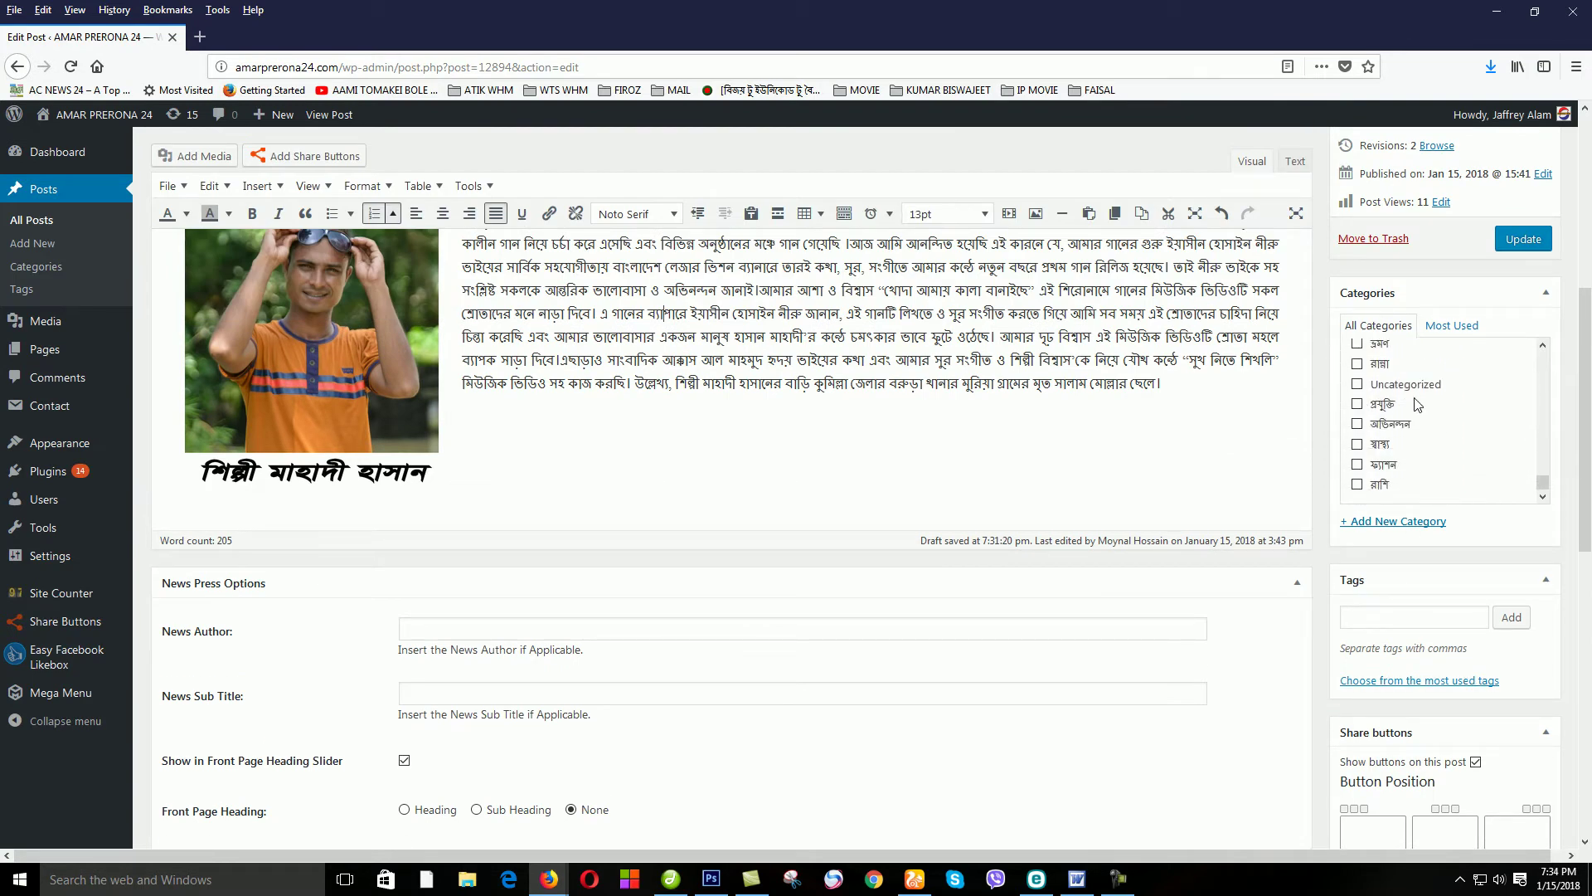
pyautogui.scroll(5, 1414, 423)
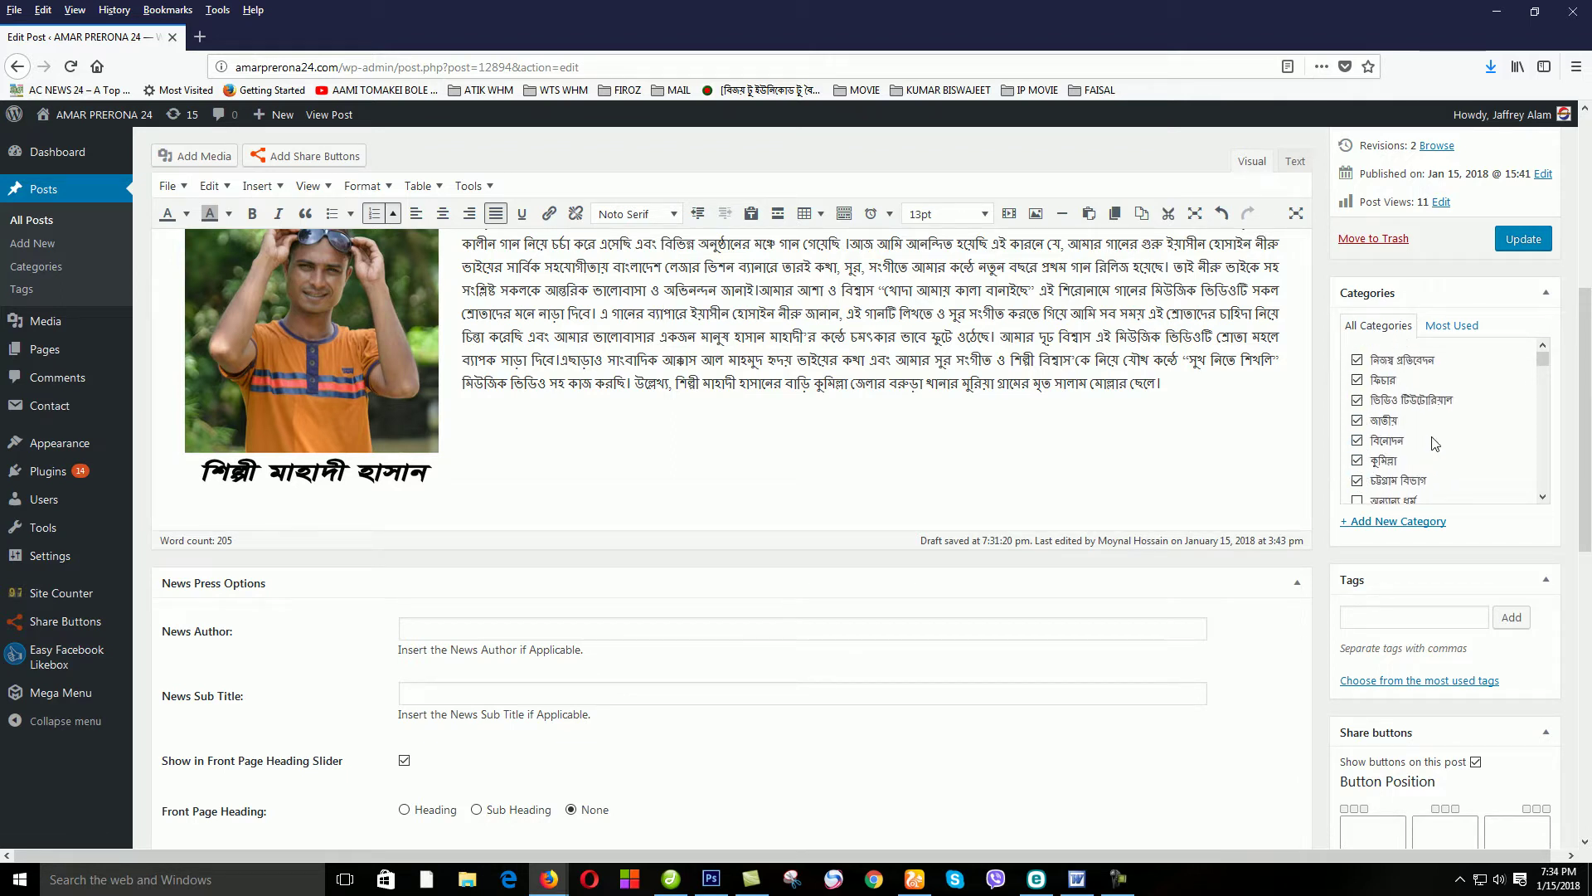
# - Update the published post with the chosen News Press options, categories and featured image
pyautogui.click(1524, 239)
pyautogui.scroll(-10, 1421, 390)
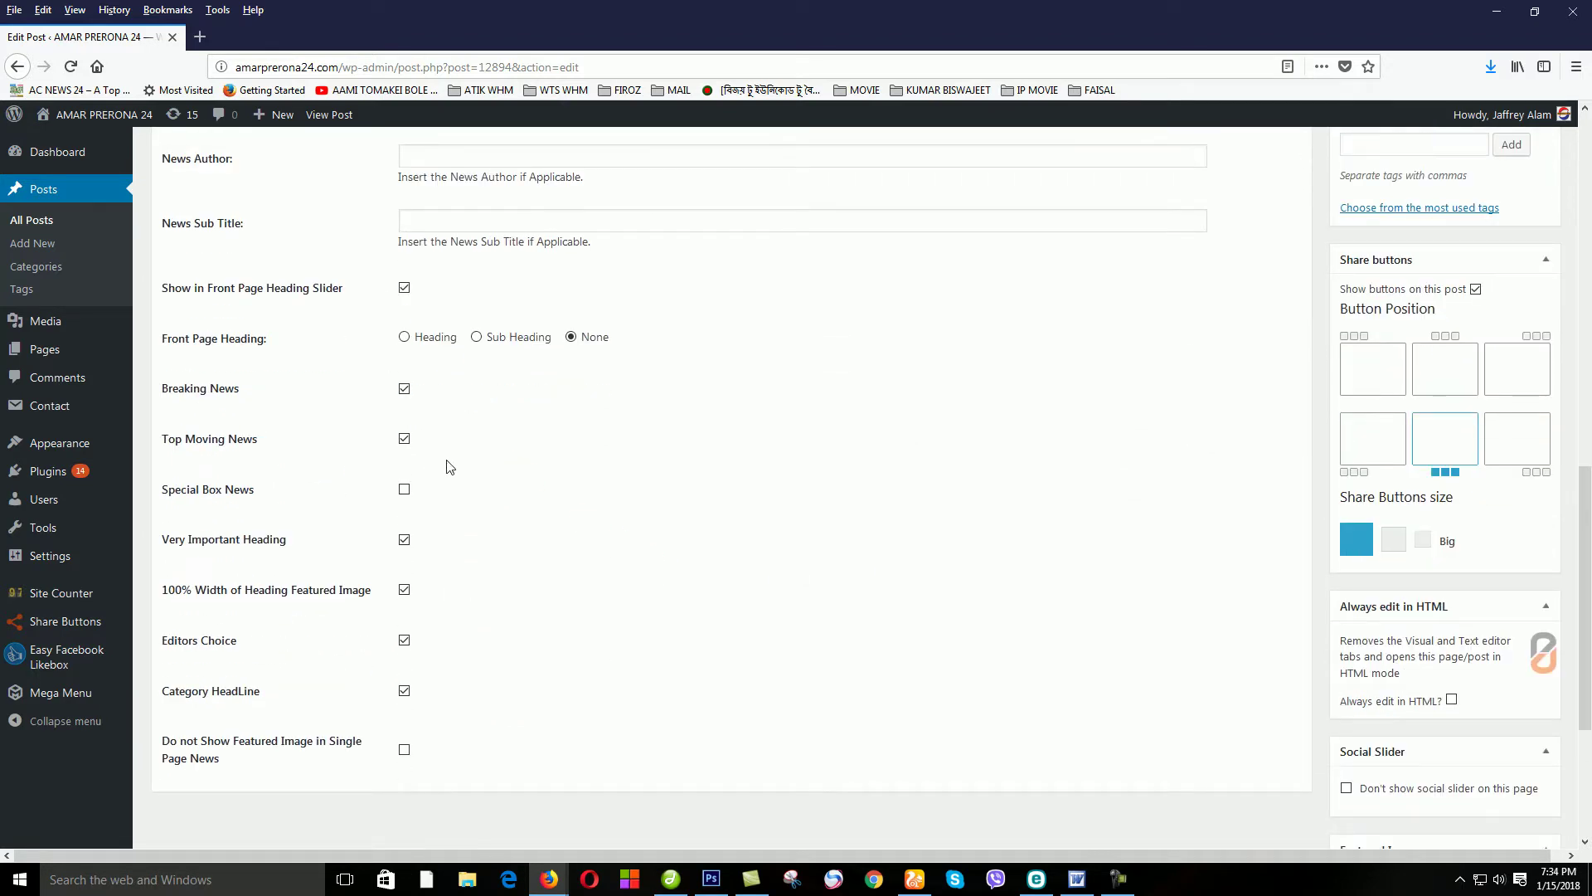
pyautogui.scroll(1, 1338, 594)
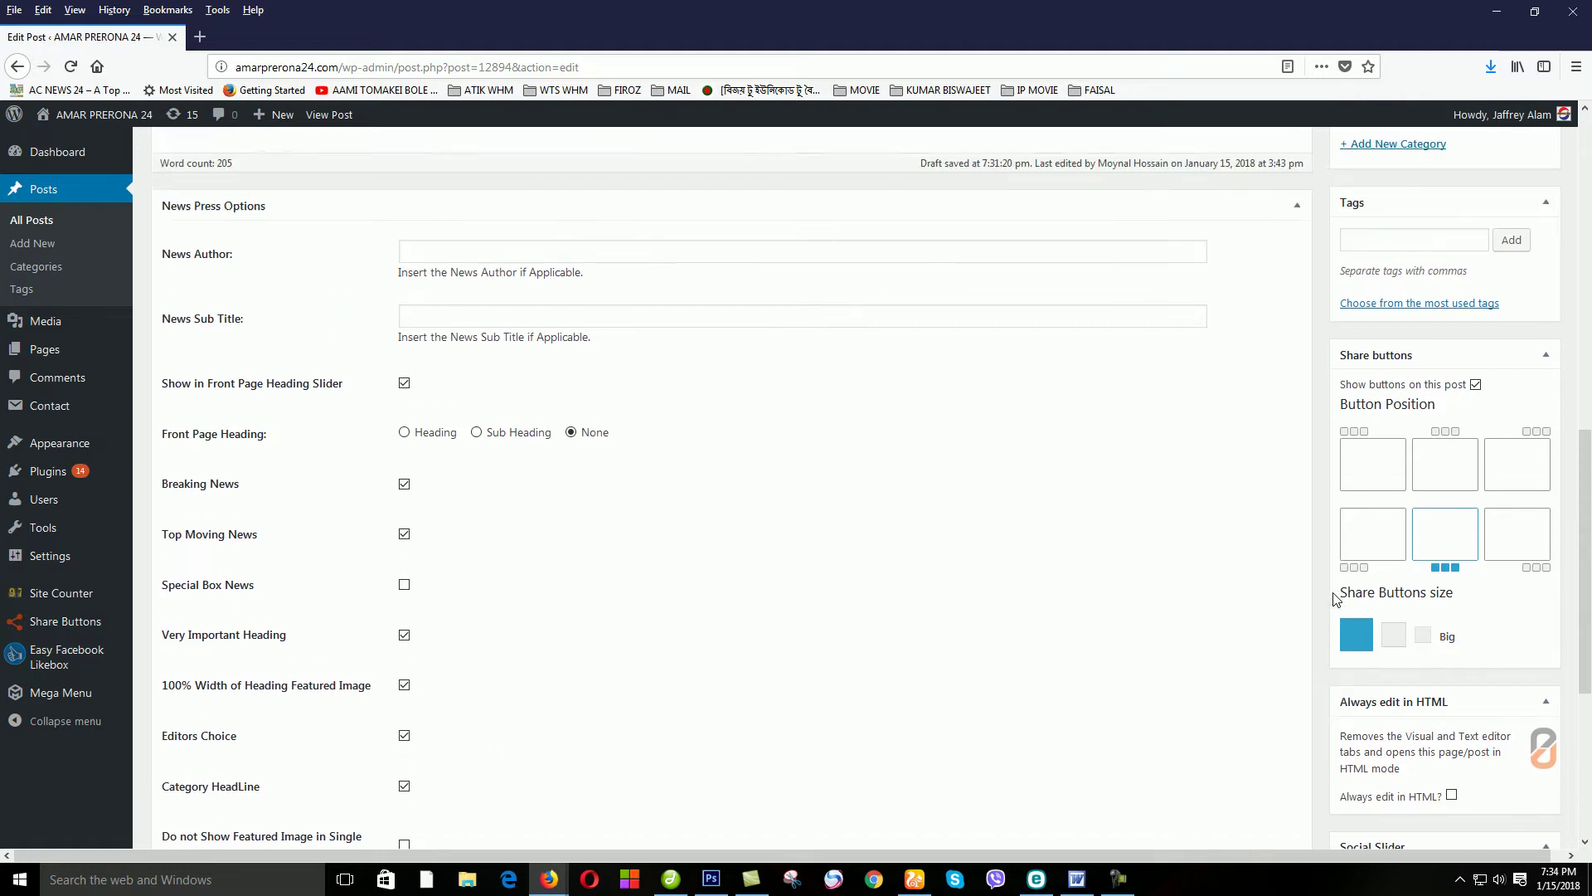
pyautogui.scroll(-3, 1070, 605)
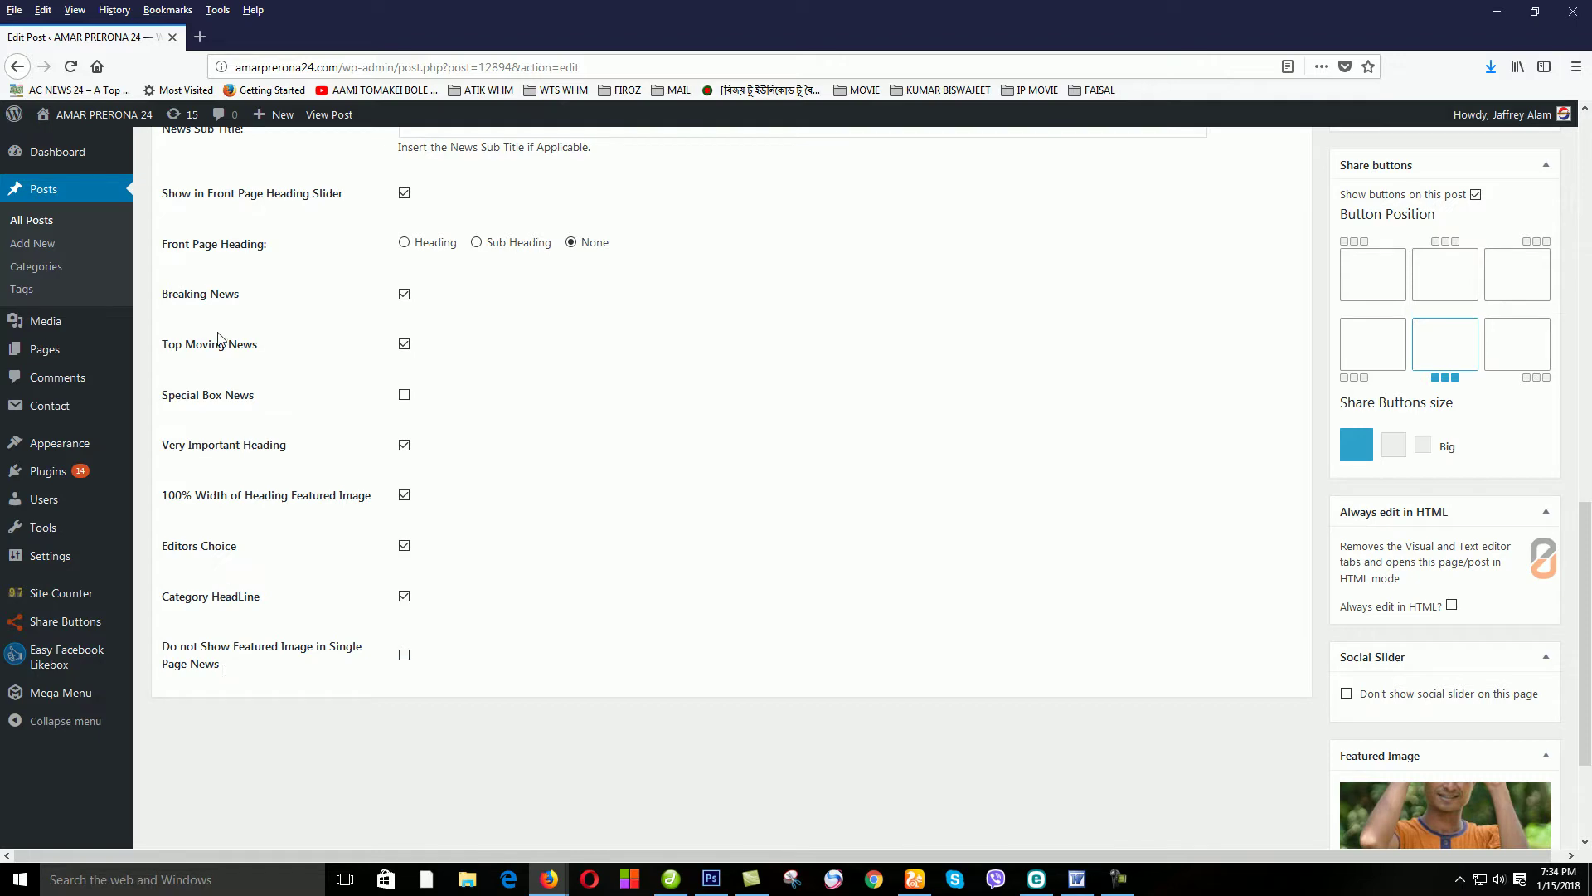
pyautogui.scroll(5, 1142, 498)
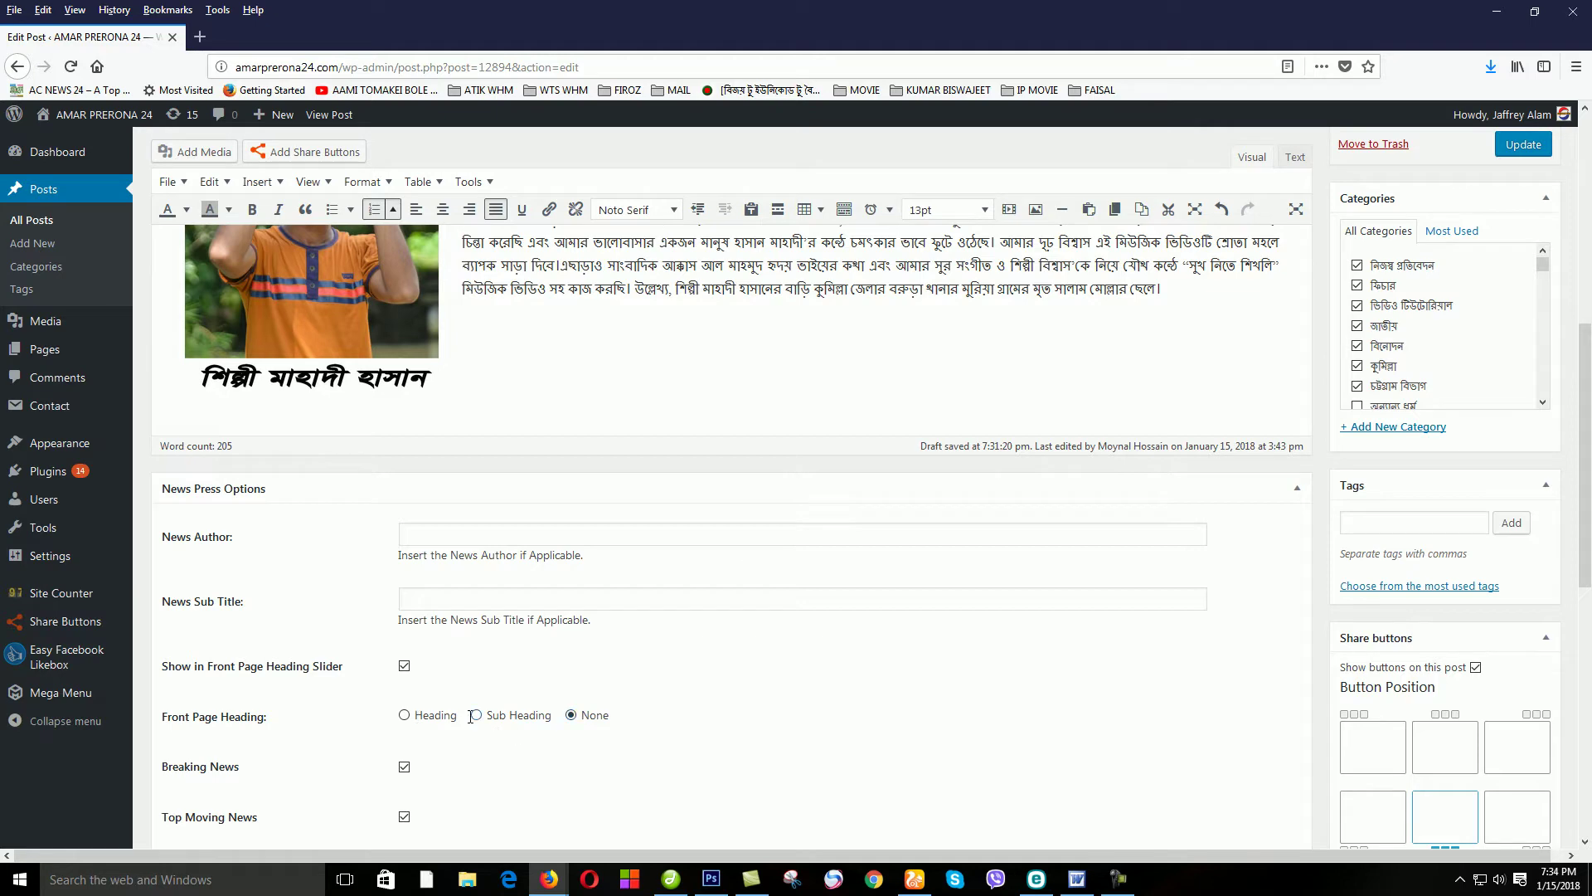
pyautogui.scroll(2, 1493, 474)
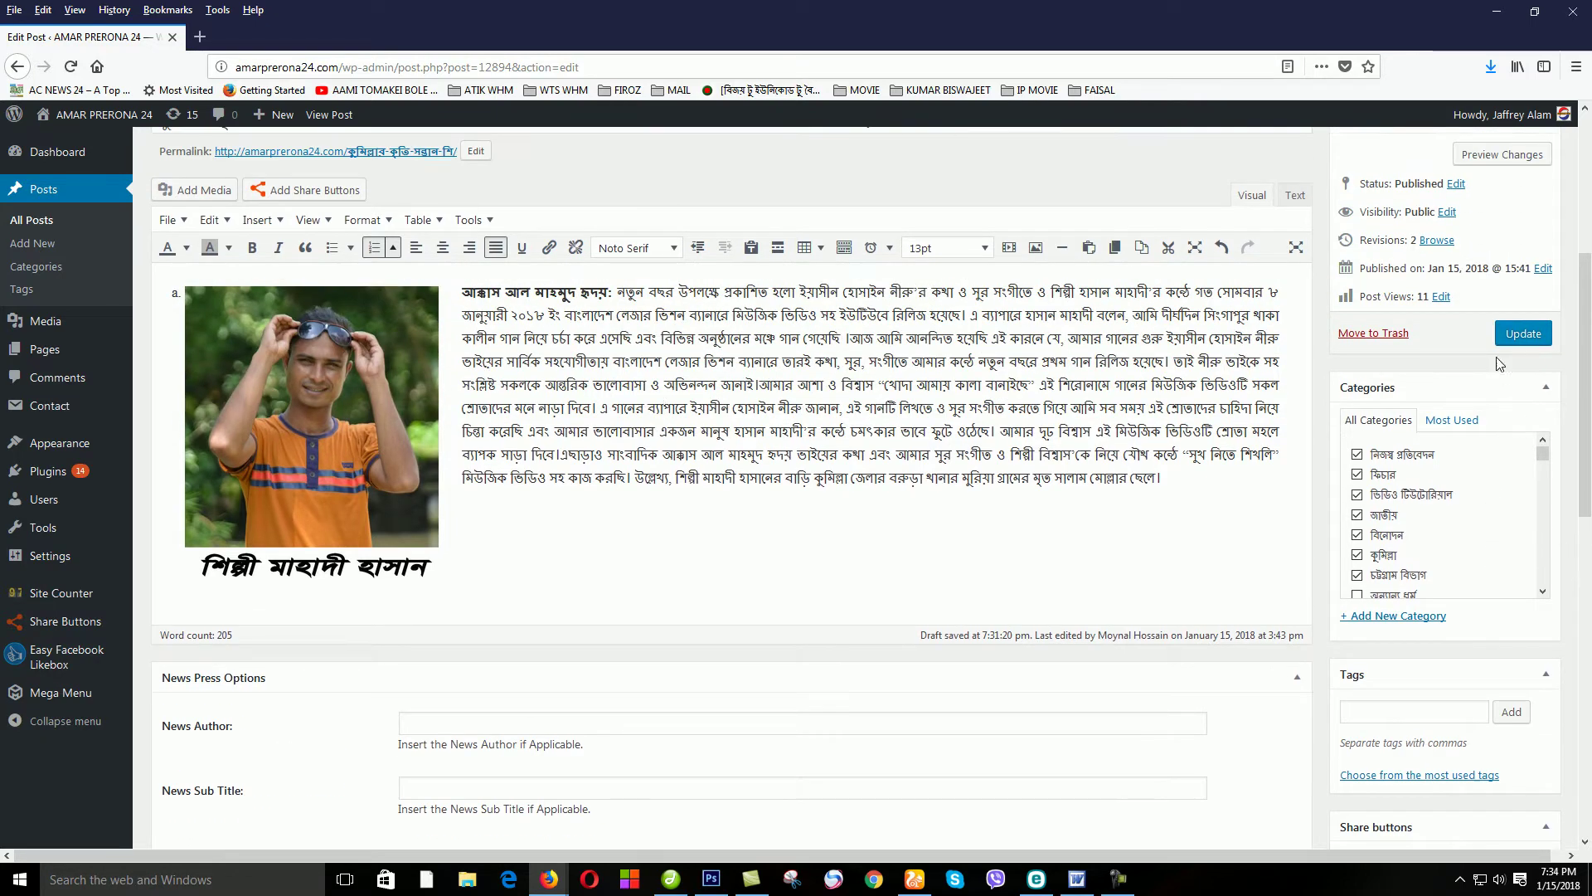
pyautogui.click(1531, 335)
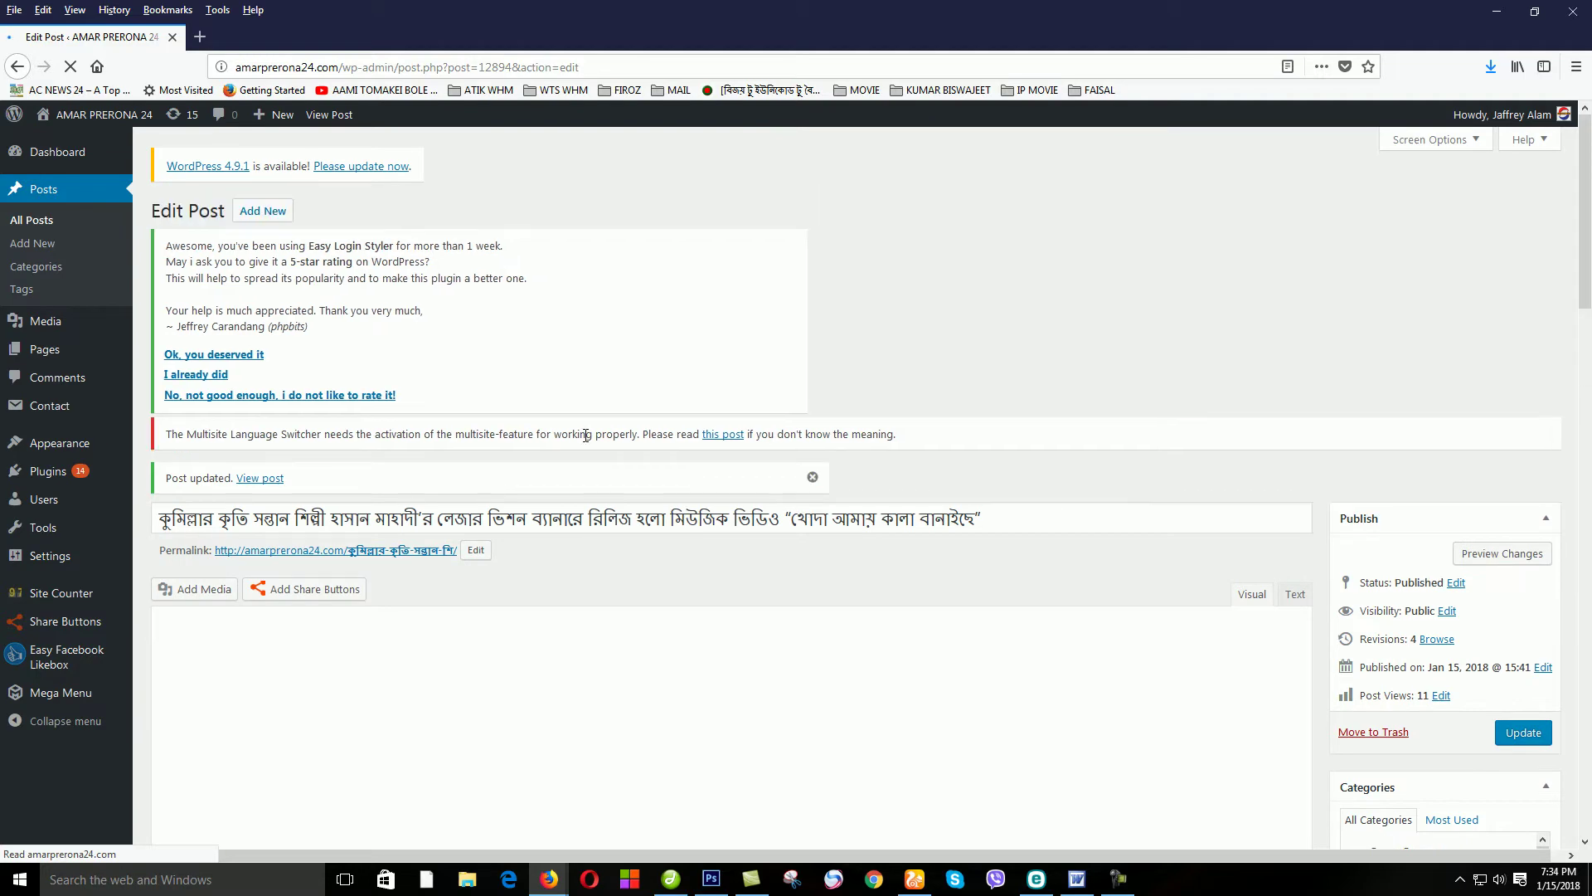
# - Open the live site's front page in a new browser tab and switch to it
pyautogui.moveTo(115, 125)
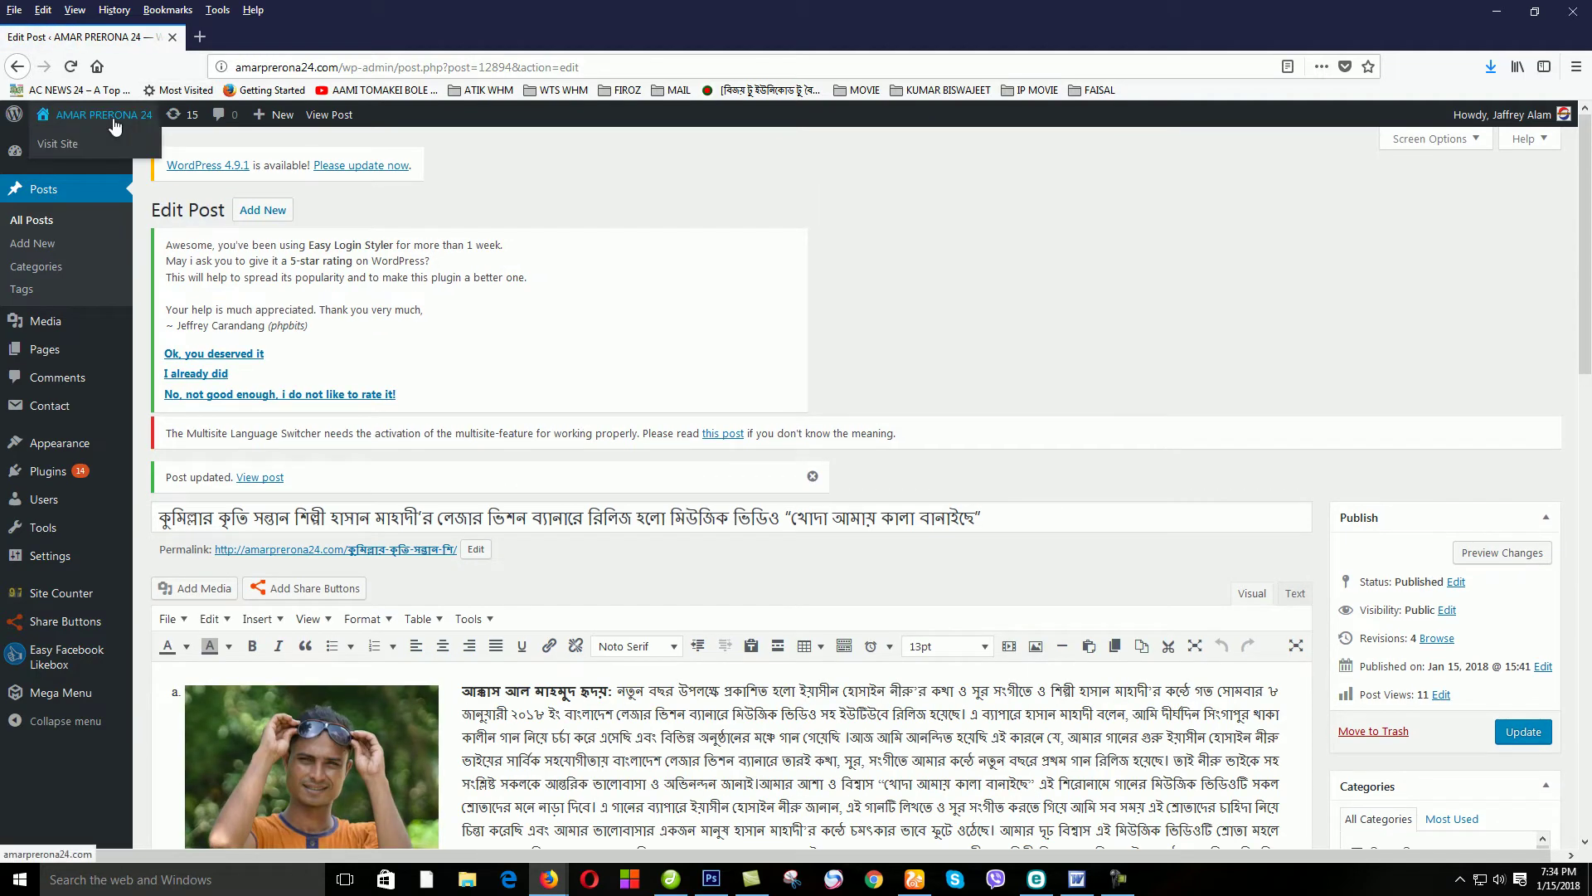
pyautogui.middleClick(59, 144)
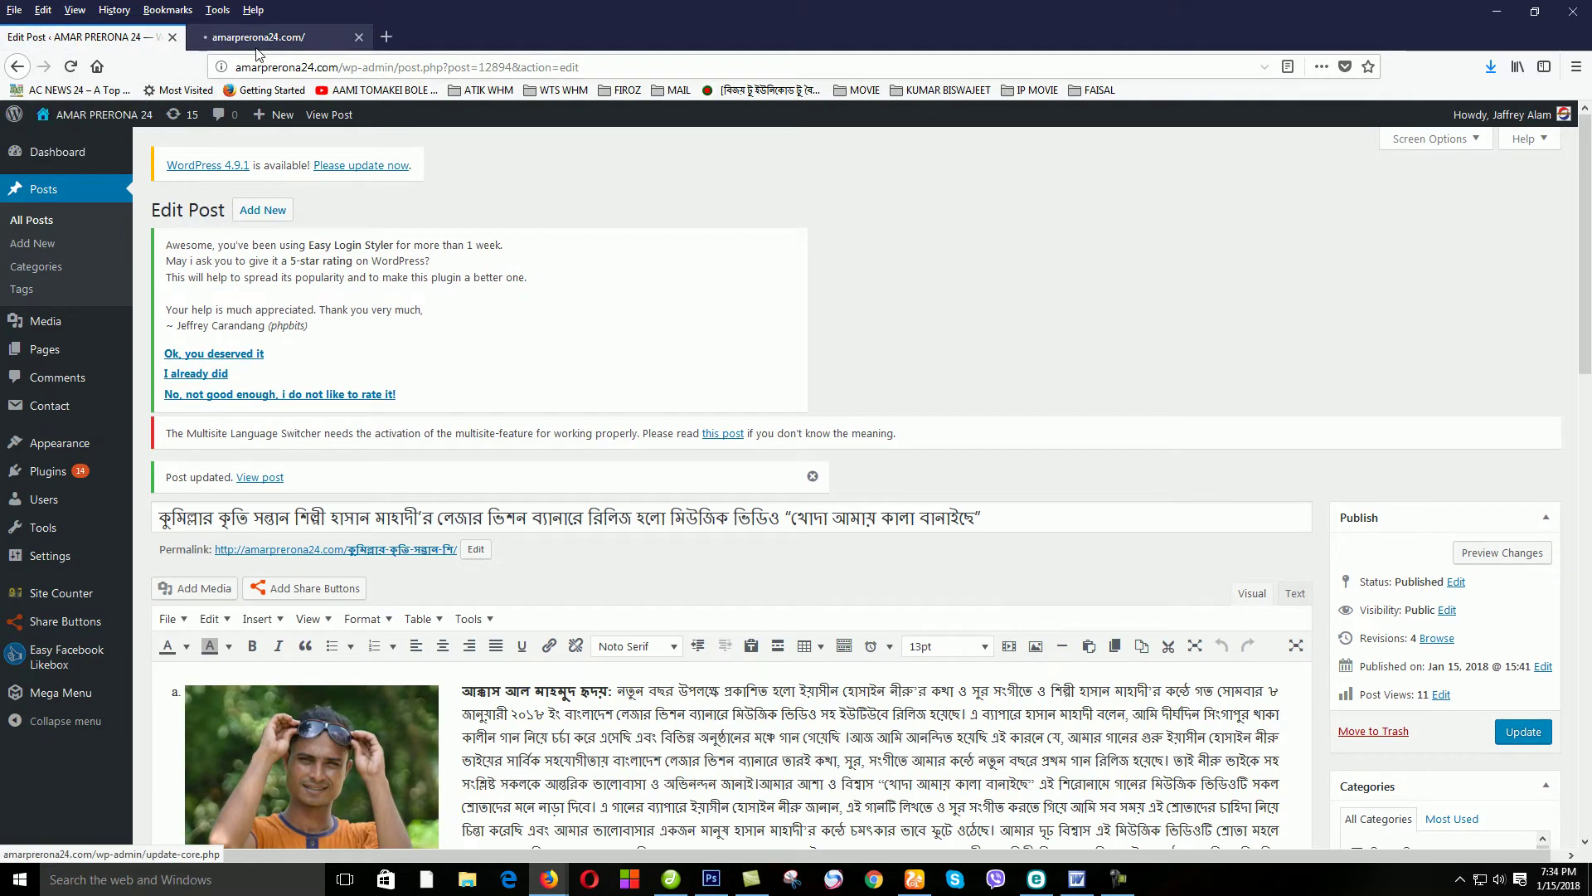
pyautogui.click(257, 40)
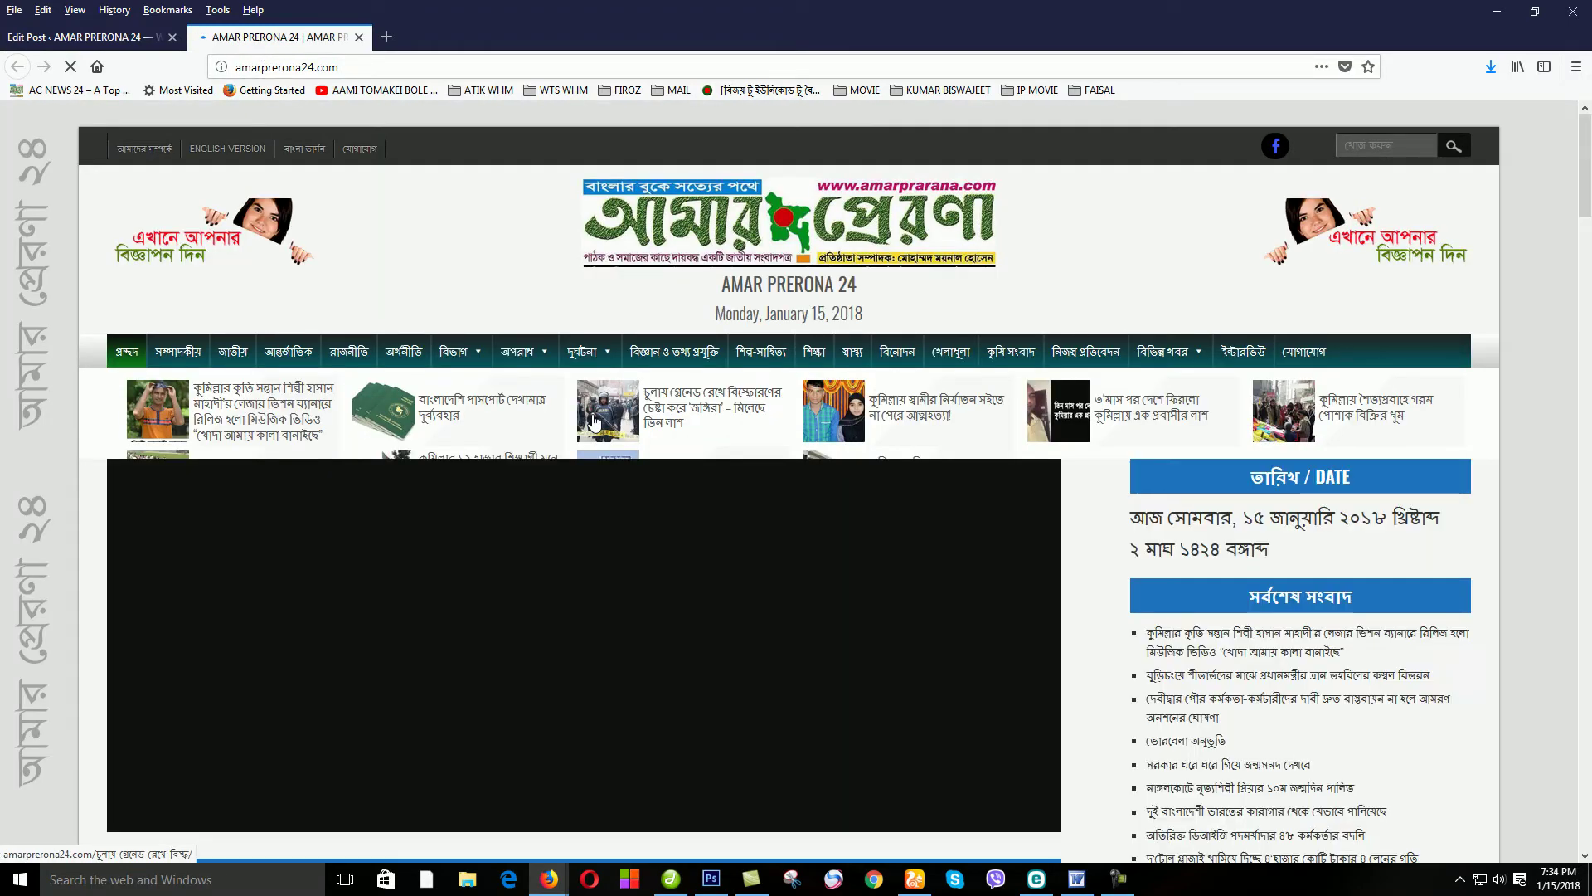
# - Examine where the updated post appears in the front page's moving news strip, category sections and heading slider
pyautogui.scroll(-1, 867, 491)
pyautogui.scroll(-2, 862, 489)
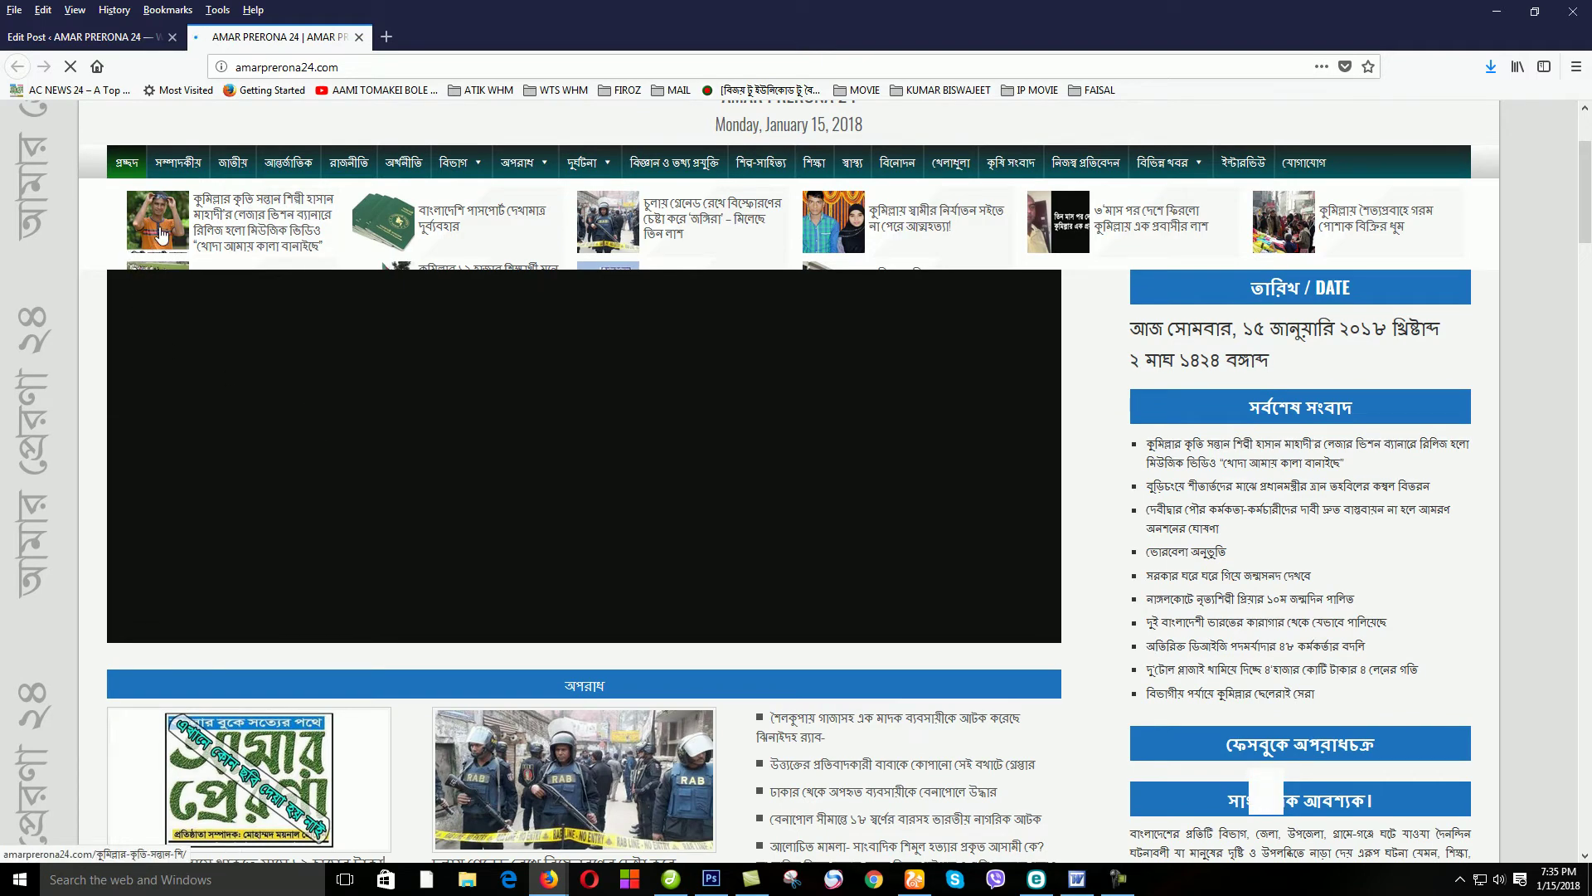
pyautogui.scroll(-2, 373, 534)
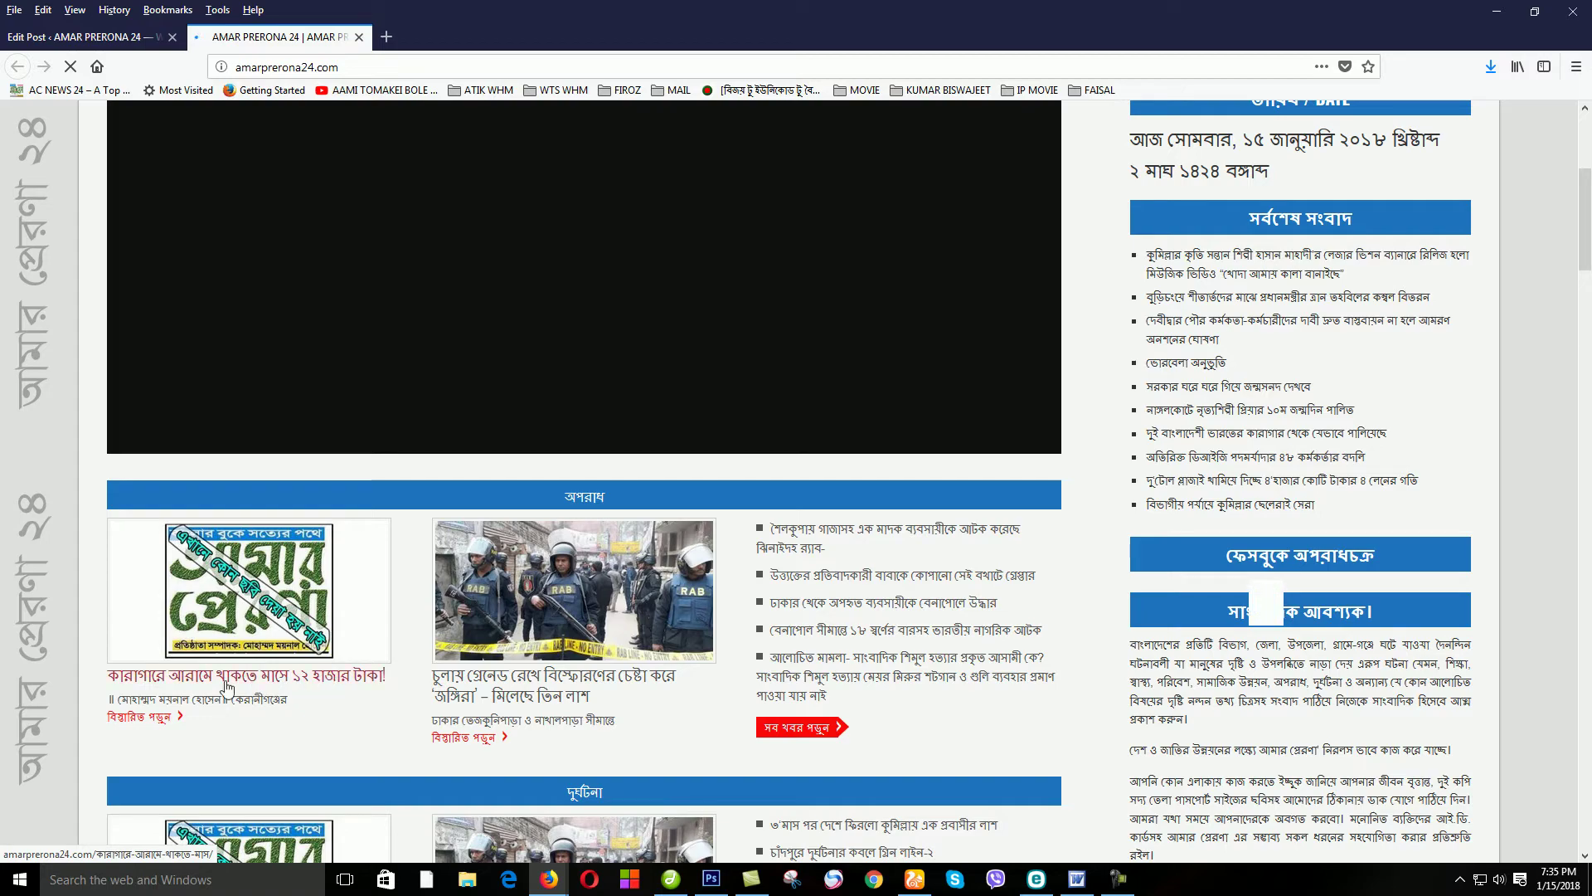
pyautogui.scroll(-2, 779, 638)
pyautogui.scroll(-4, 782, 640)
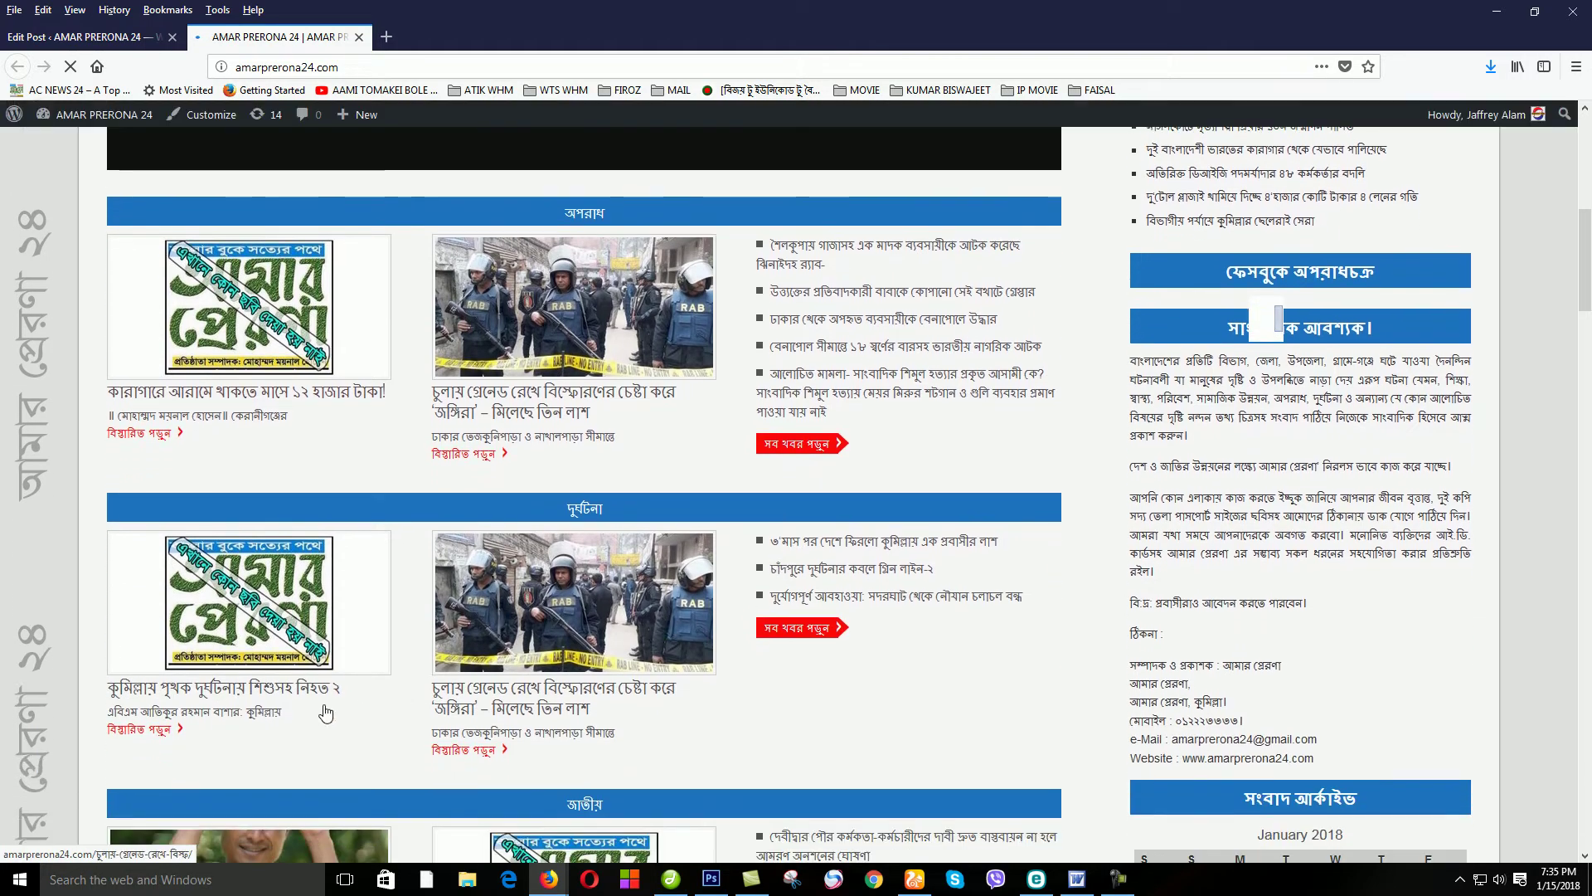
pyautogui.scroll(1, 249, 556)
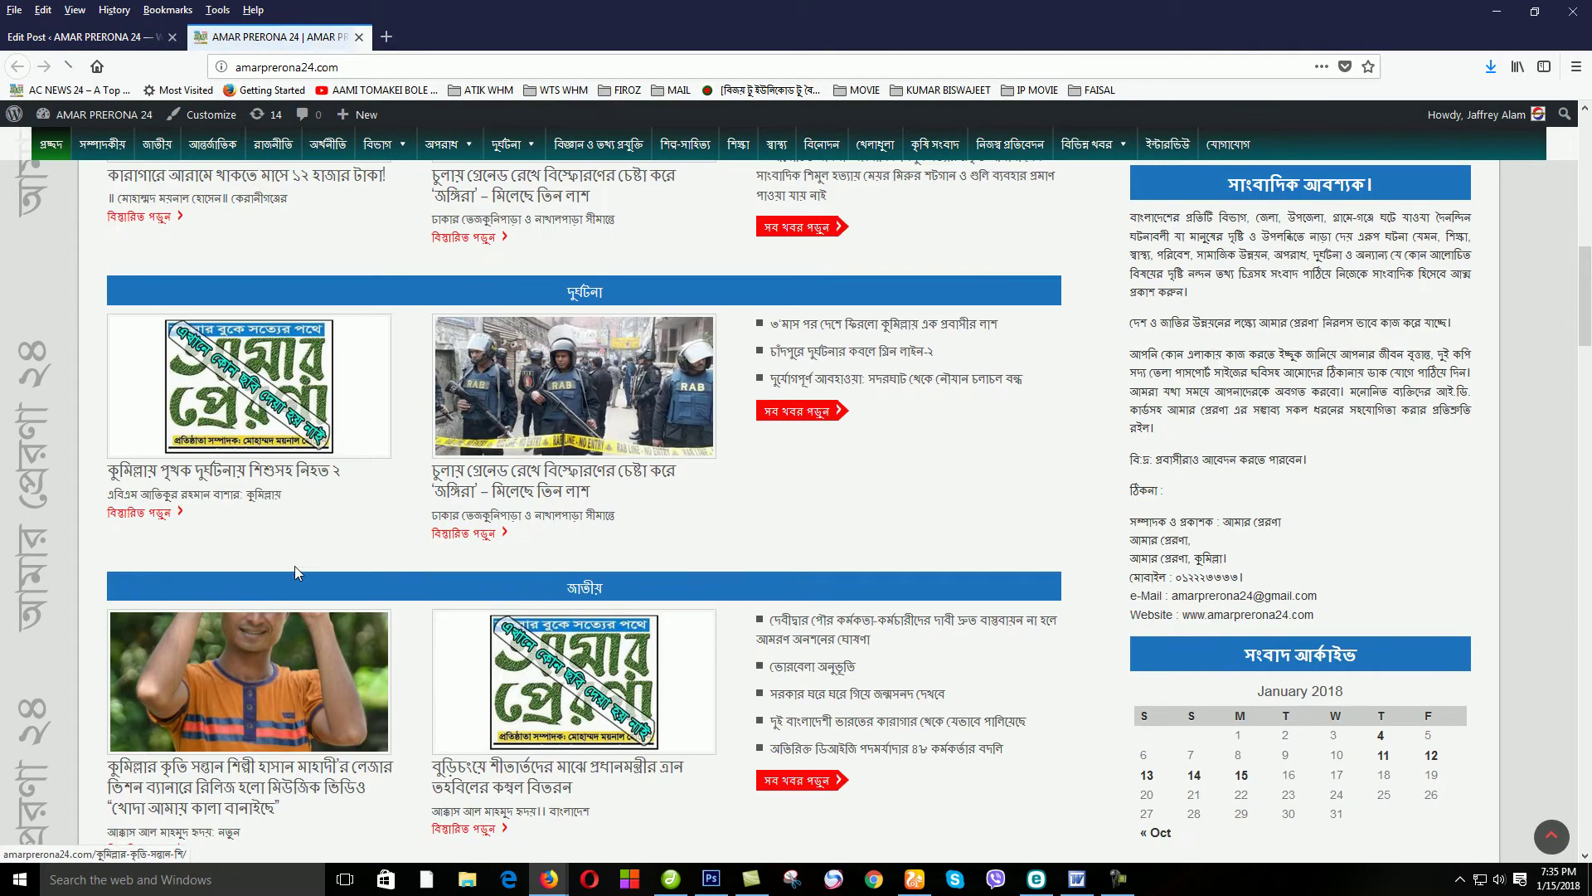
pyautogui.scroll(-1, 166, 655)
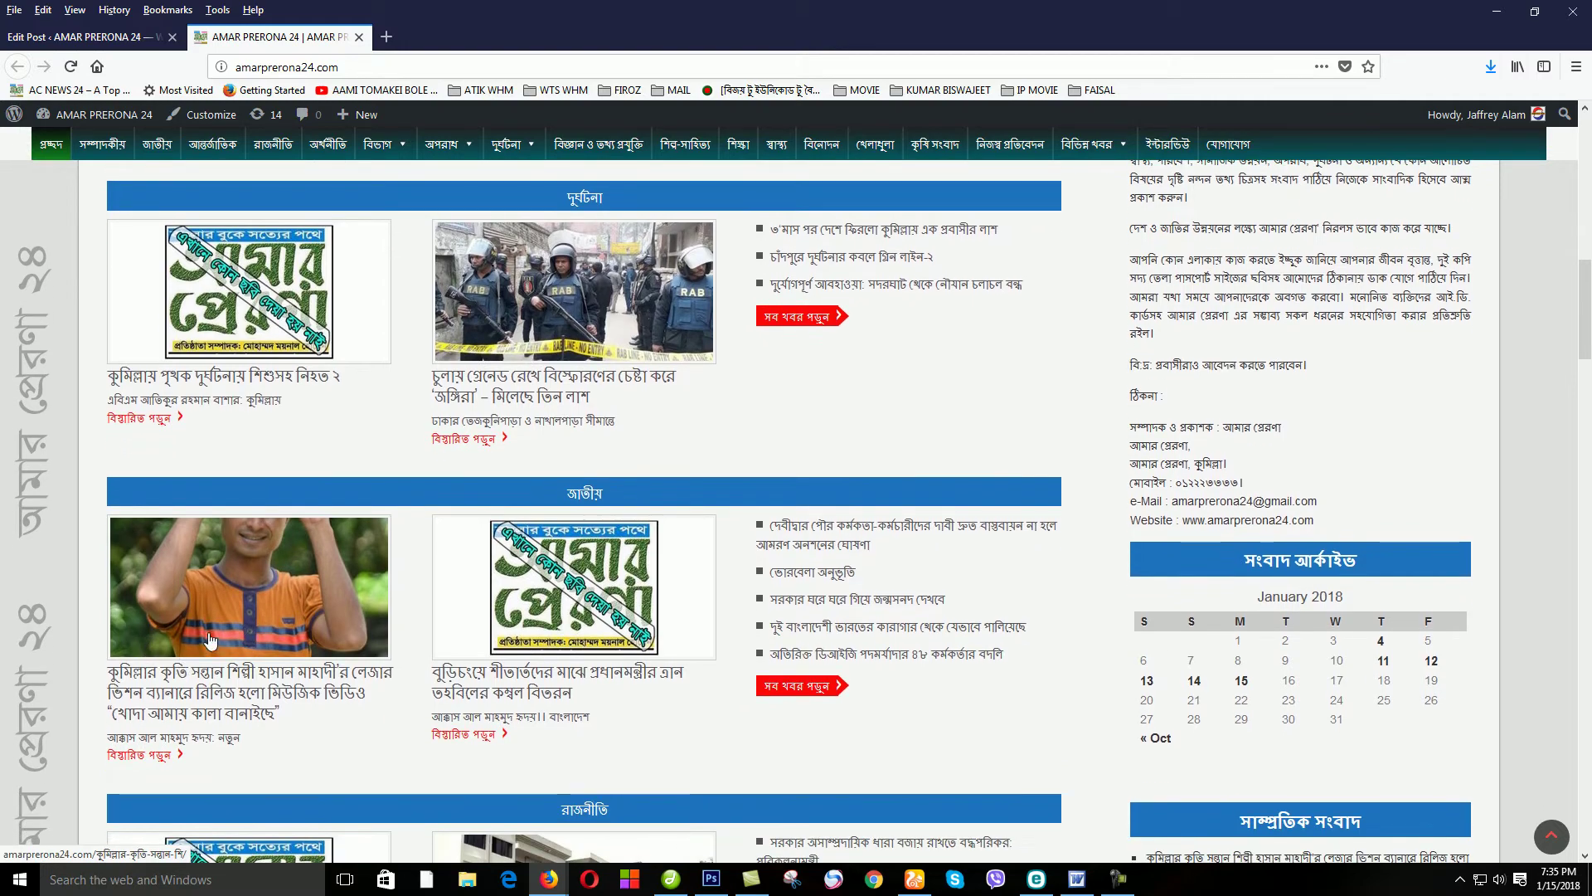
pyautogui.scroll(9, 360, 503)
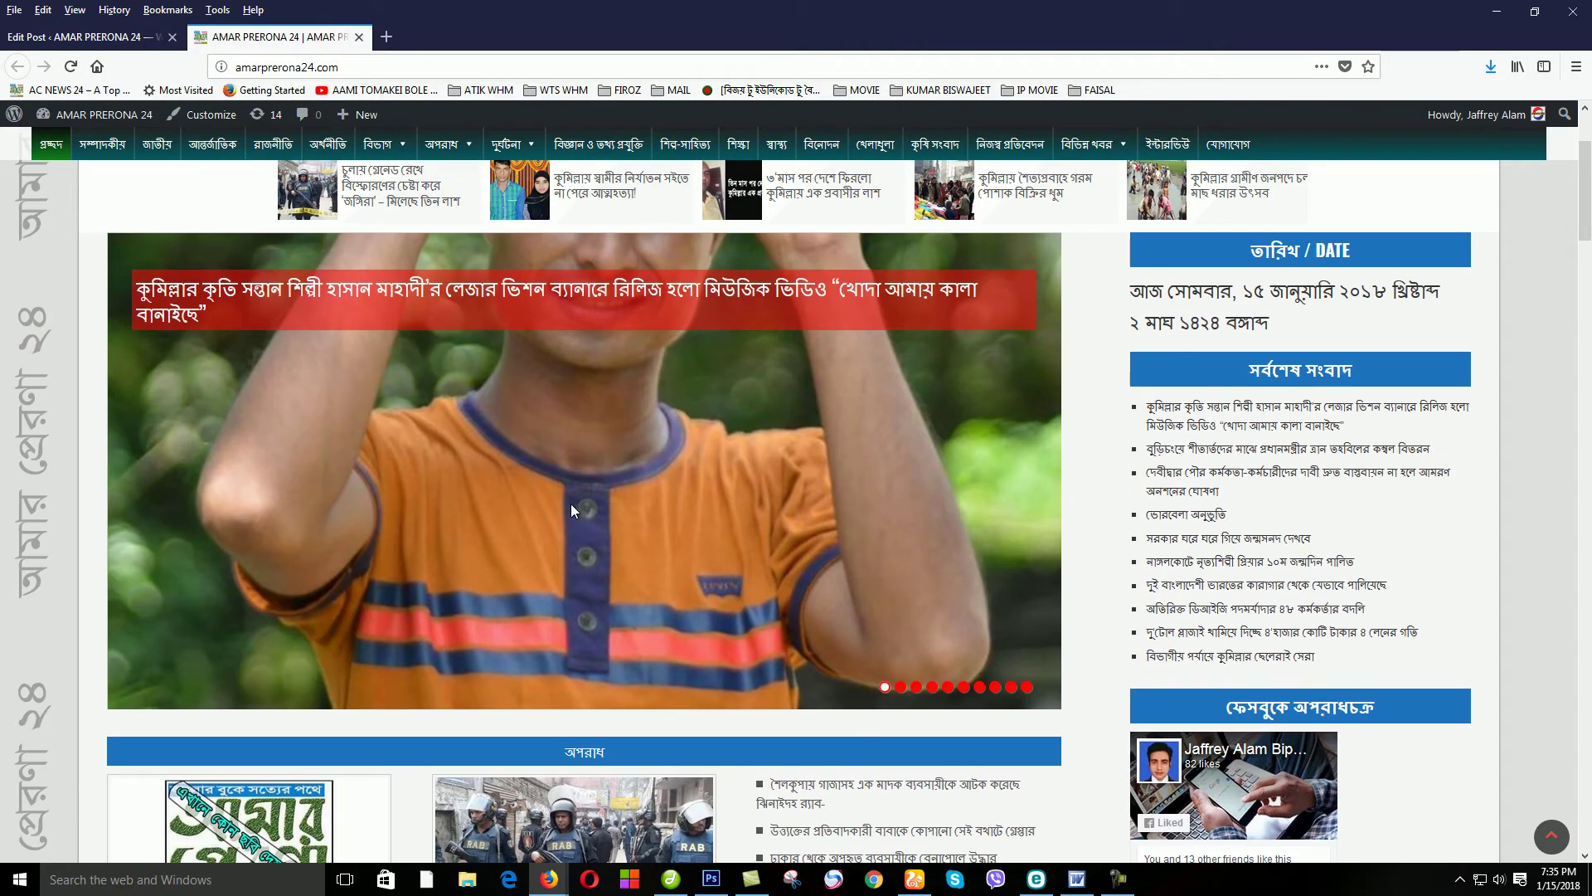
pyautogui.scroll(1, 570, 504)
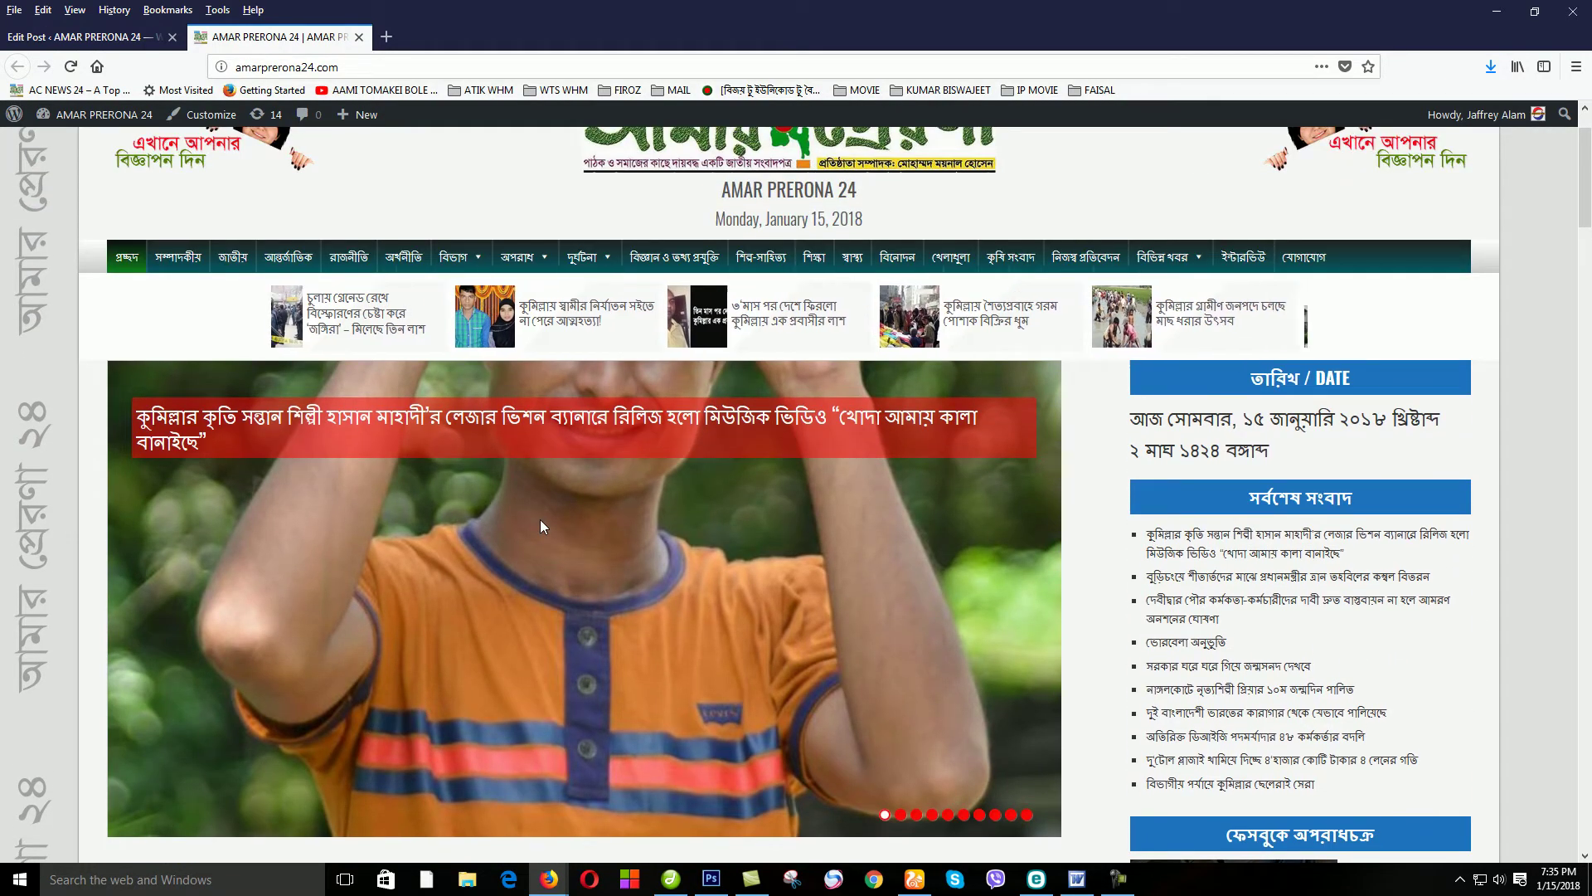
pyautogui.scroll(-1, 302, 486)
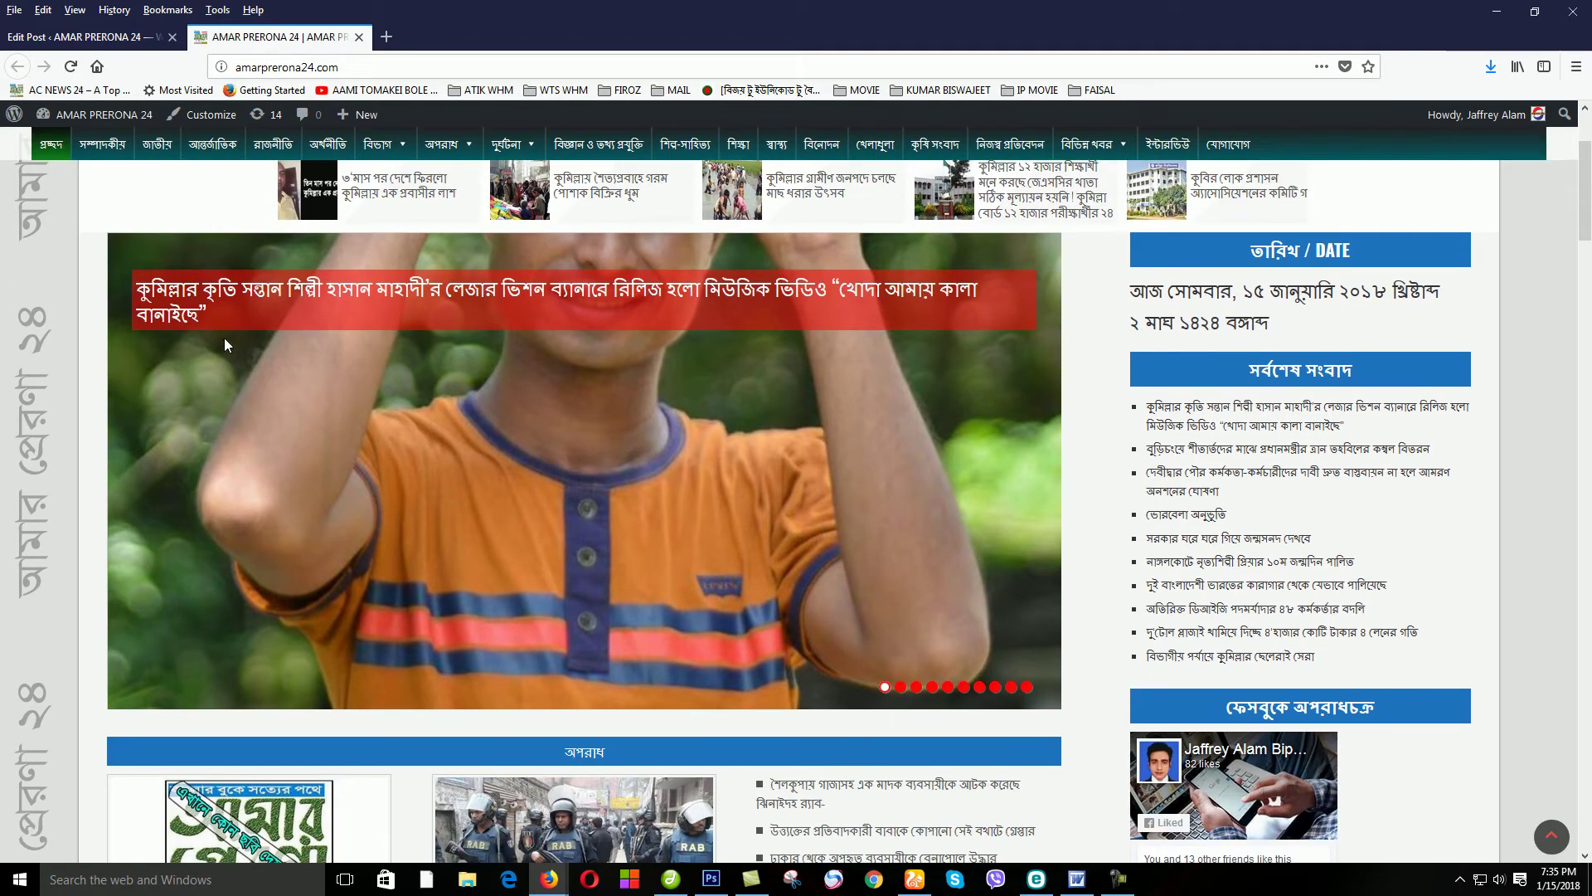
# - Open the updated post from its heading slider title and examine the featured image, article photo and text
pyautogui.click(246, 299)
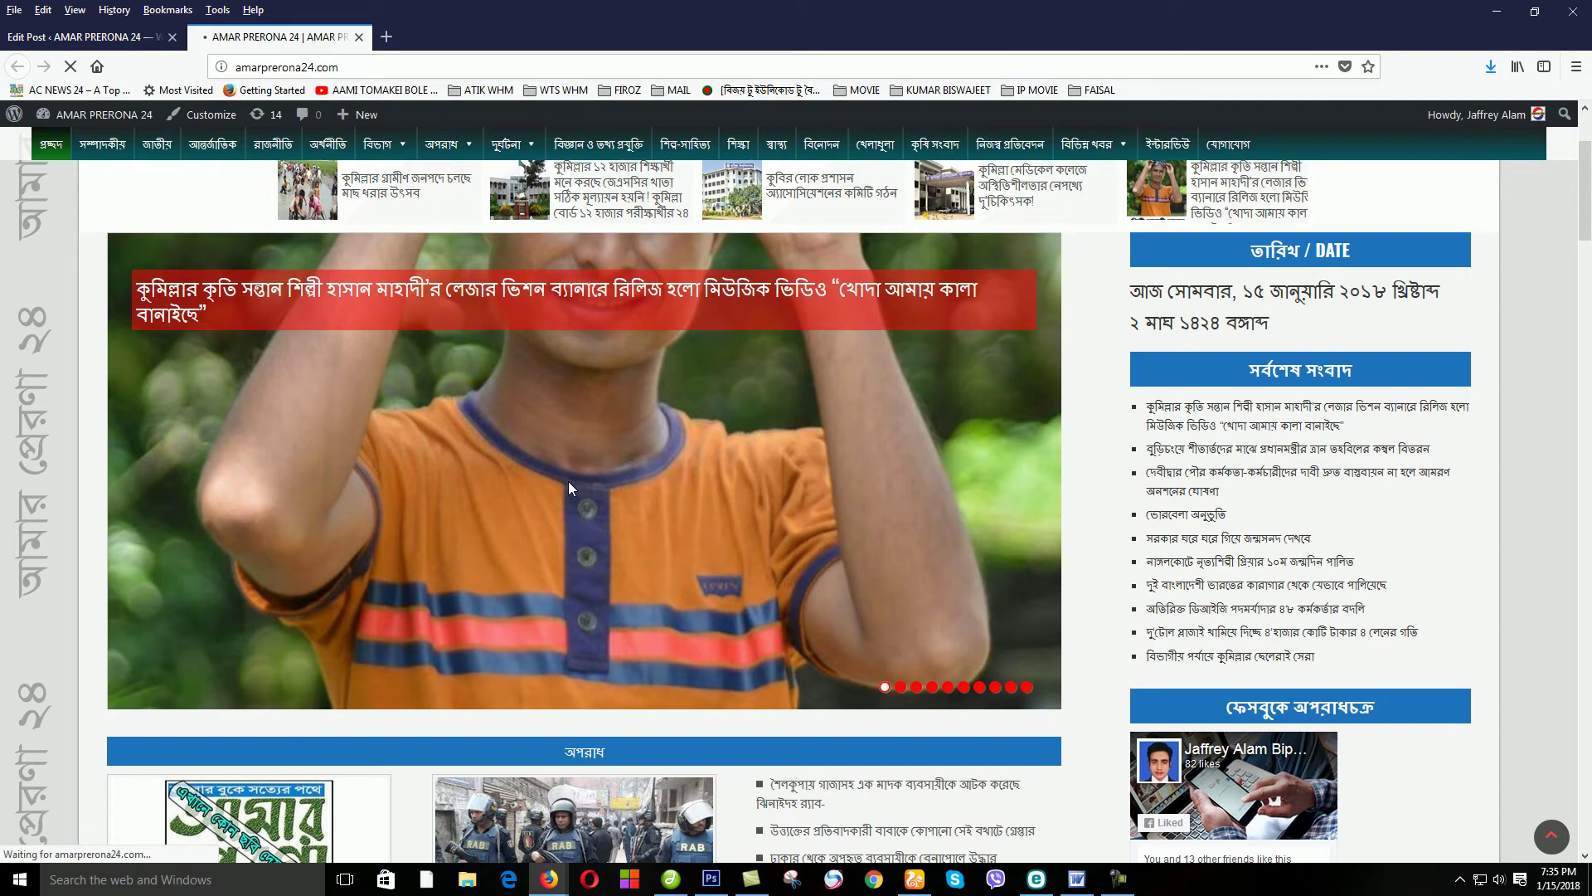
pyautogui.scroll(-6, 743, 471)
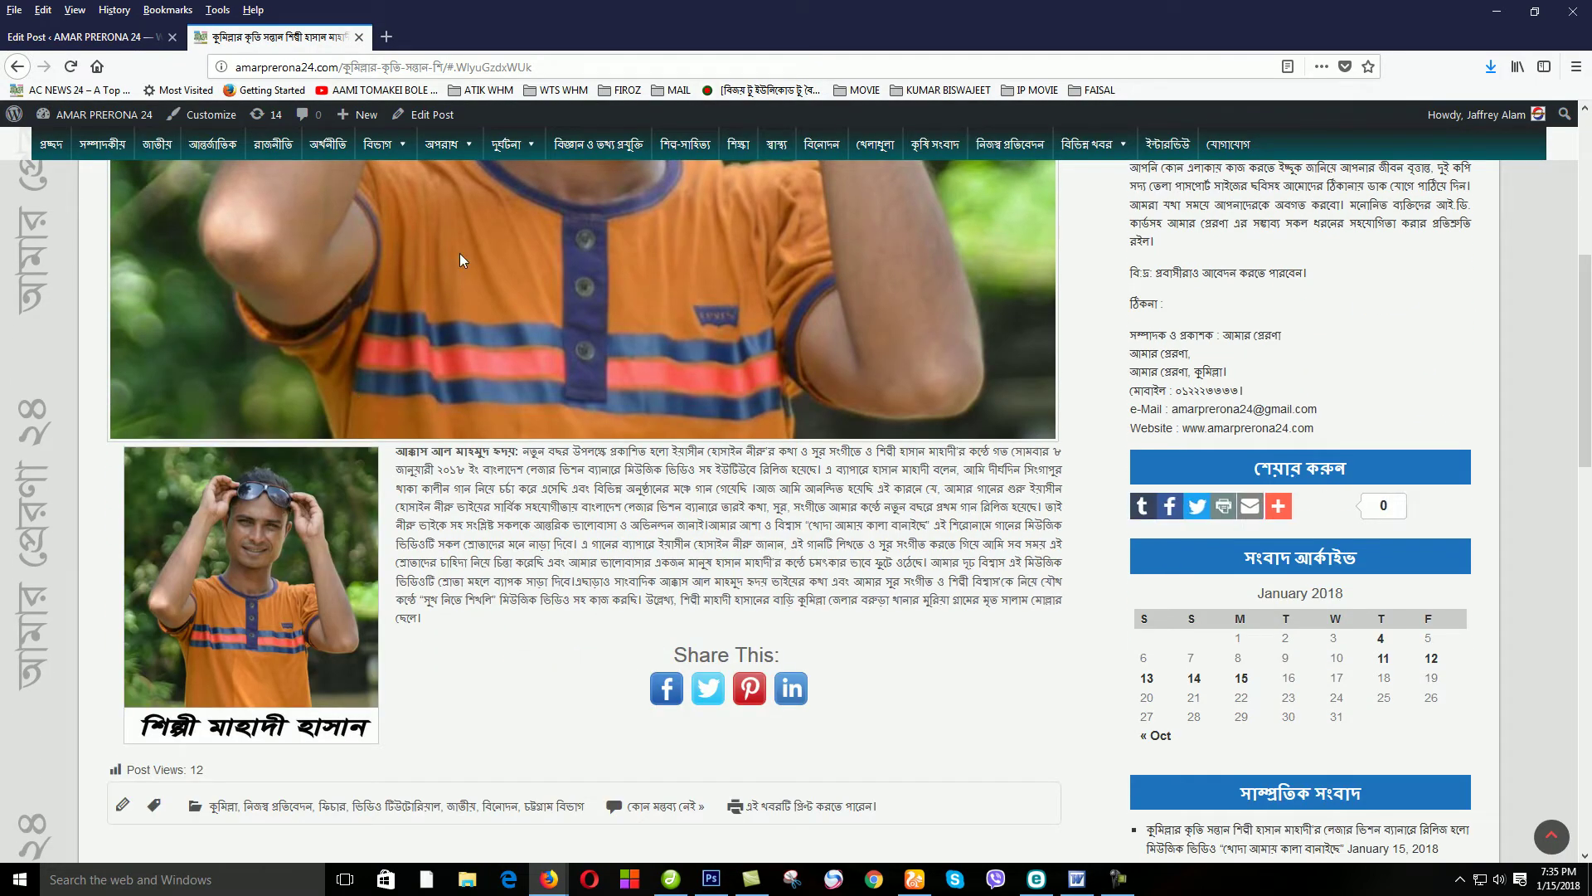
pyautogui.scroll(2, 748, 360)
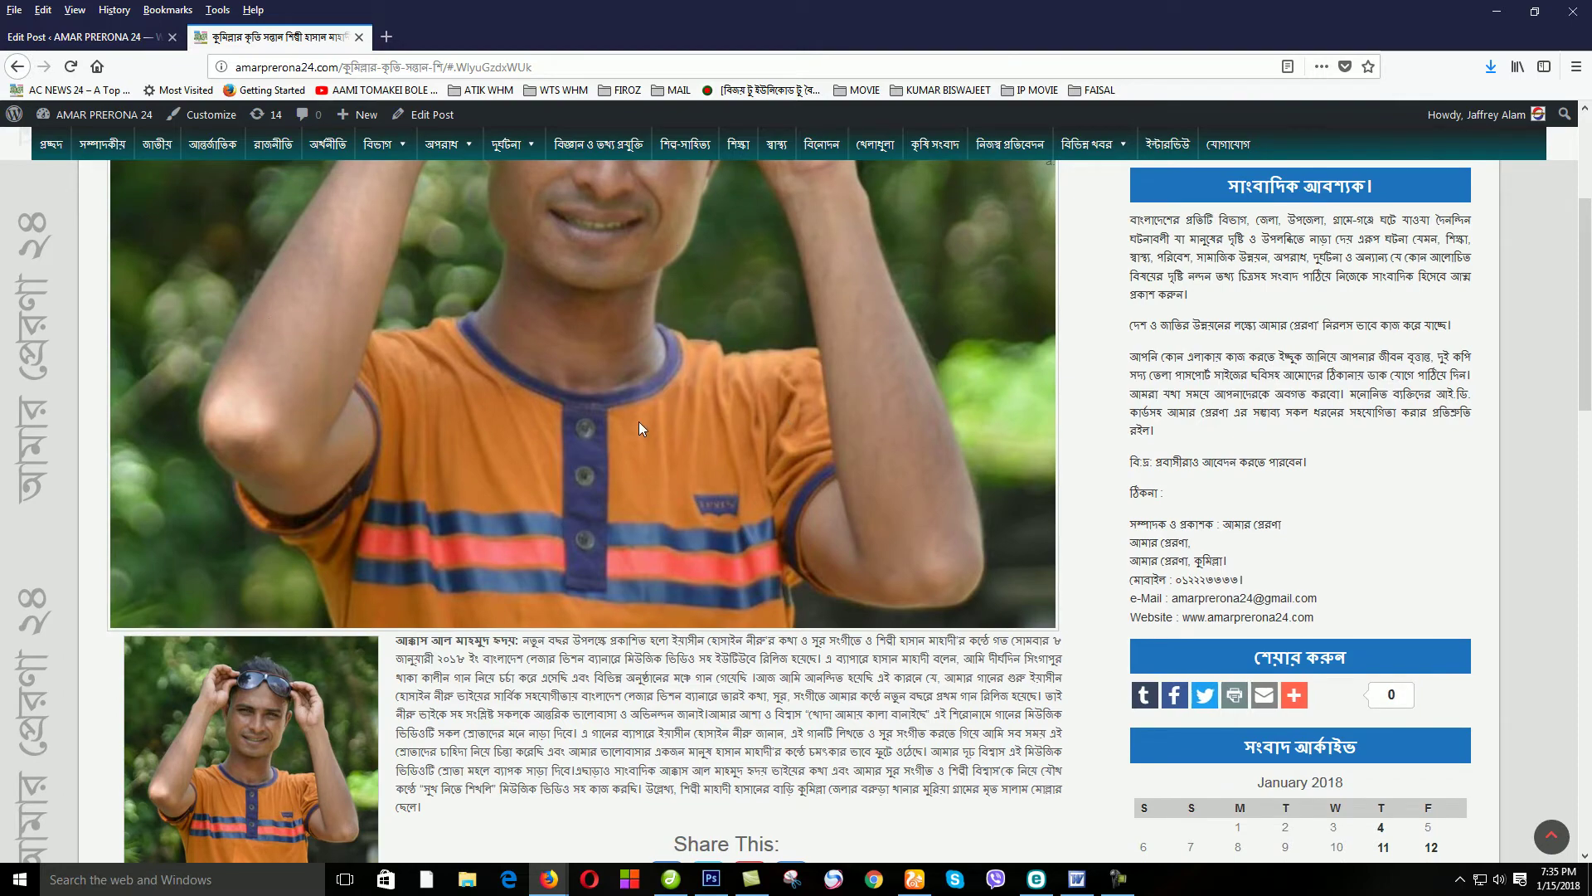
pyautogui.scroll(-2, 639, 421)
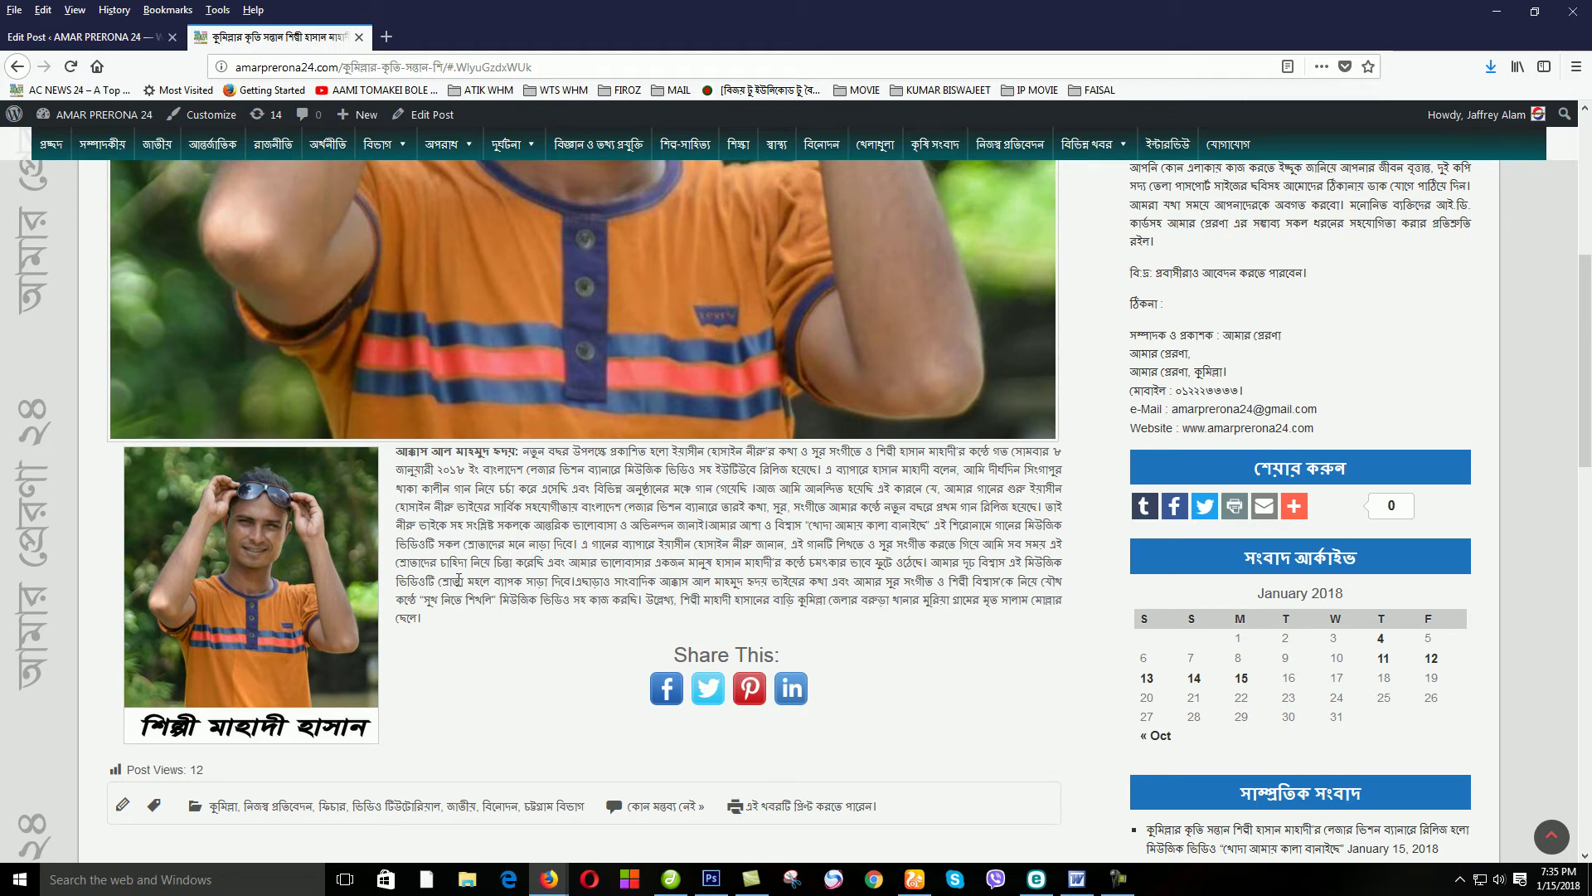
pyautogui.moveTo(508, 535); pyautogui.dragTo(746, 601)
pyautogui.click(161, 557)
pyautogui.scroll(2, 292, 613)
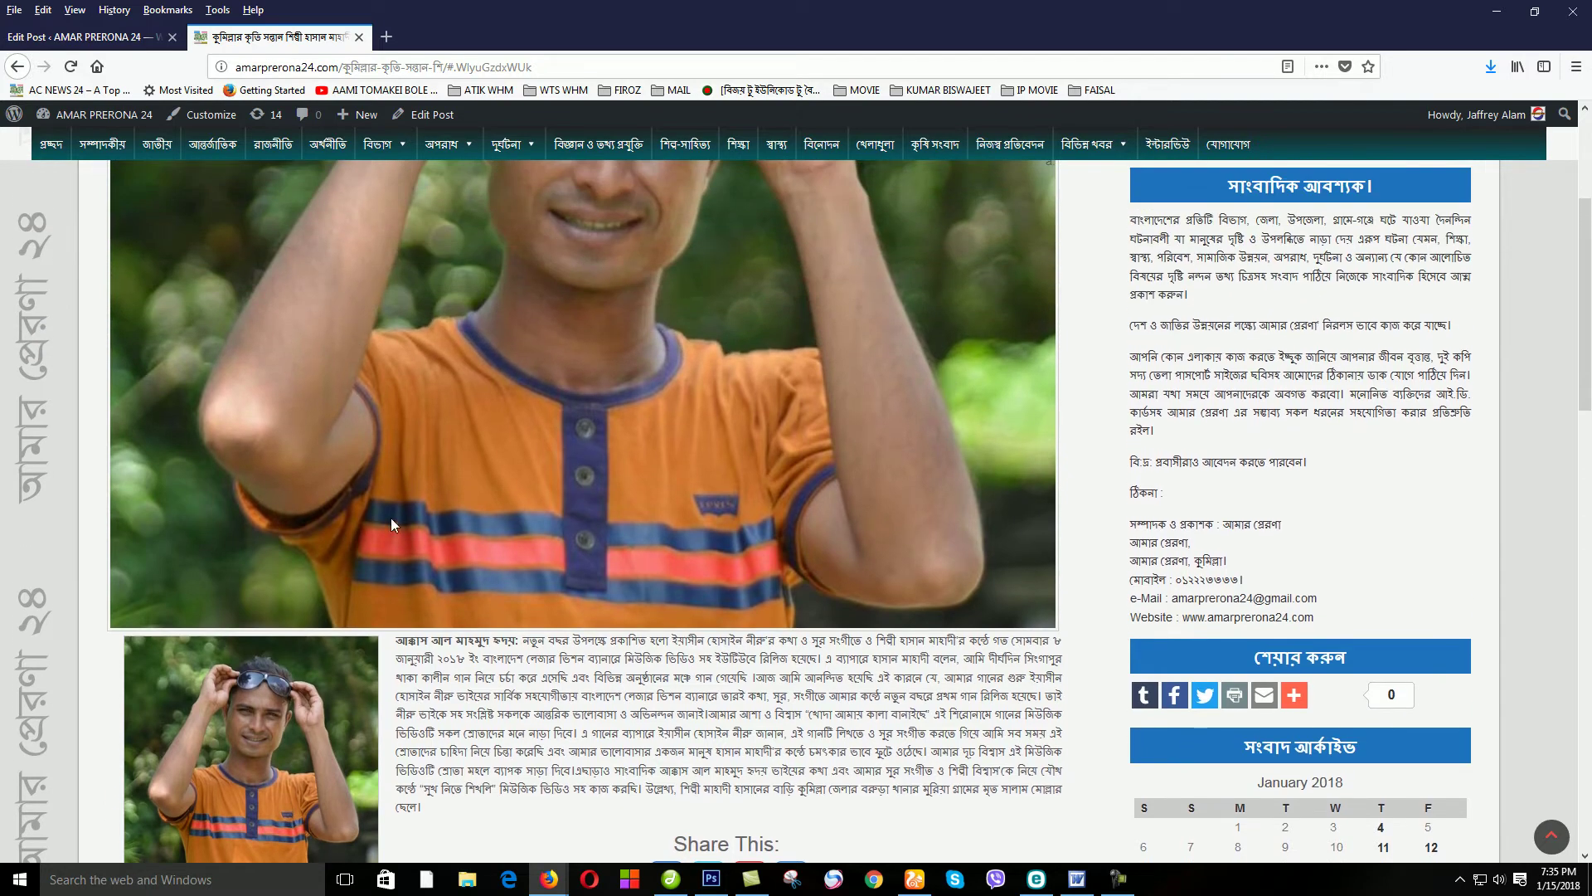
pyautogui.scroll(-2, 301, 511)
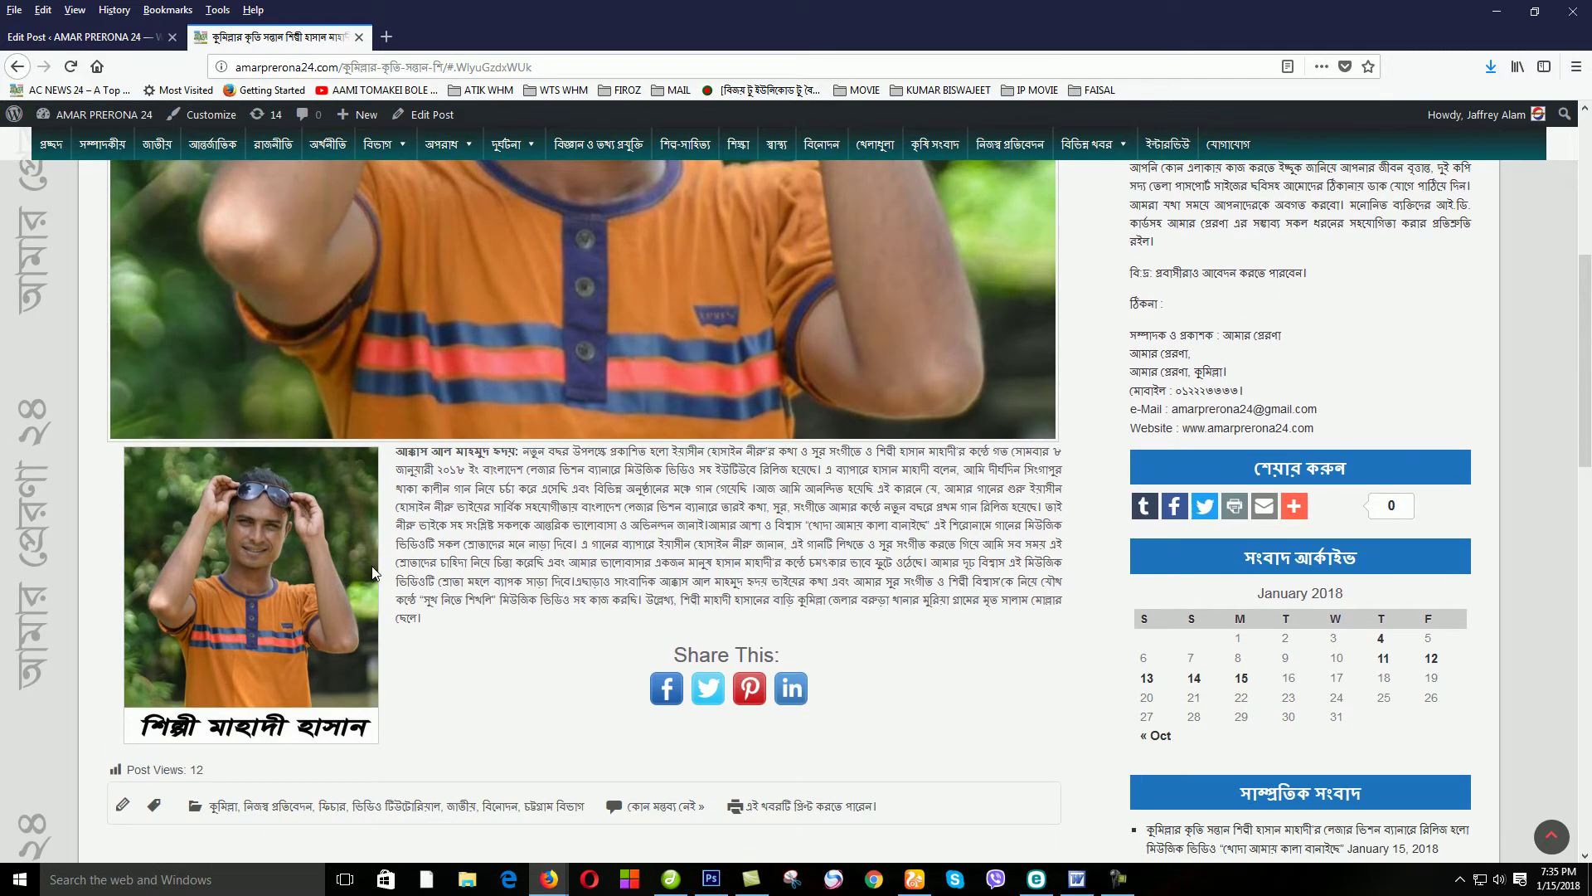
# - Compare the large featured image with the smaller captioned photo beside the article text, and check the post's headline area
pyautogui.scroll(2, 599, 302)
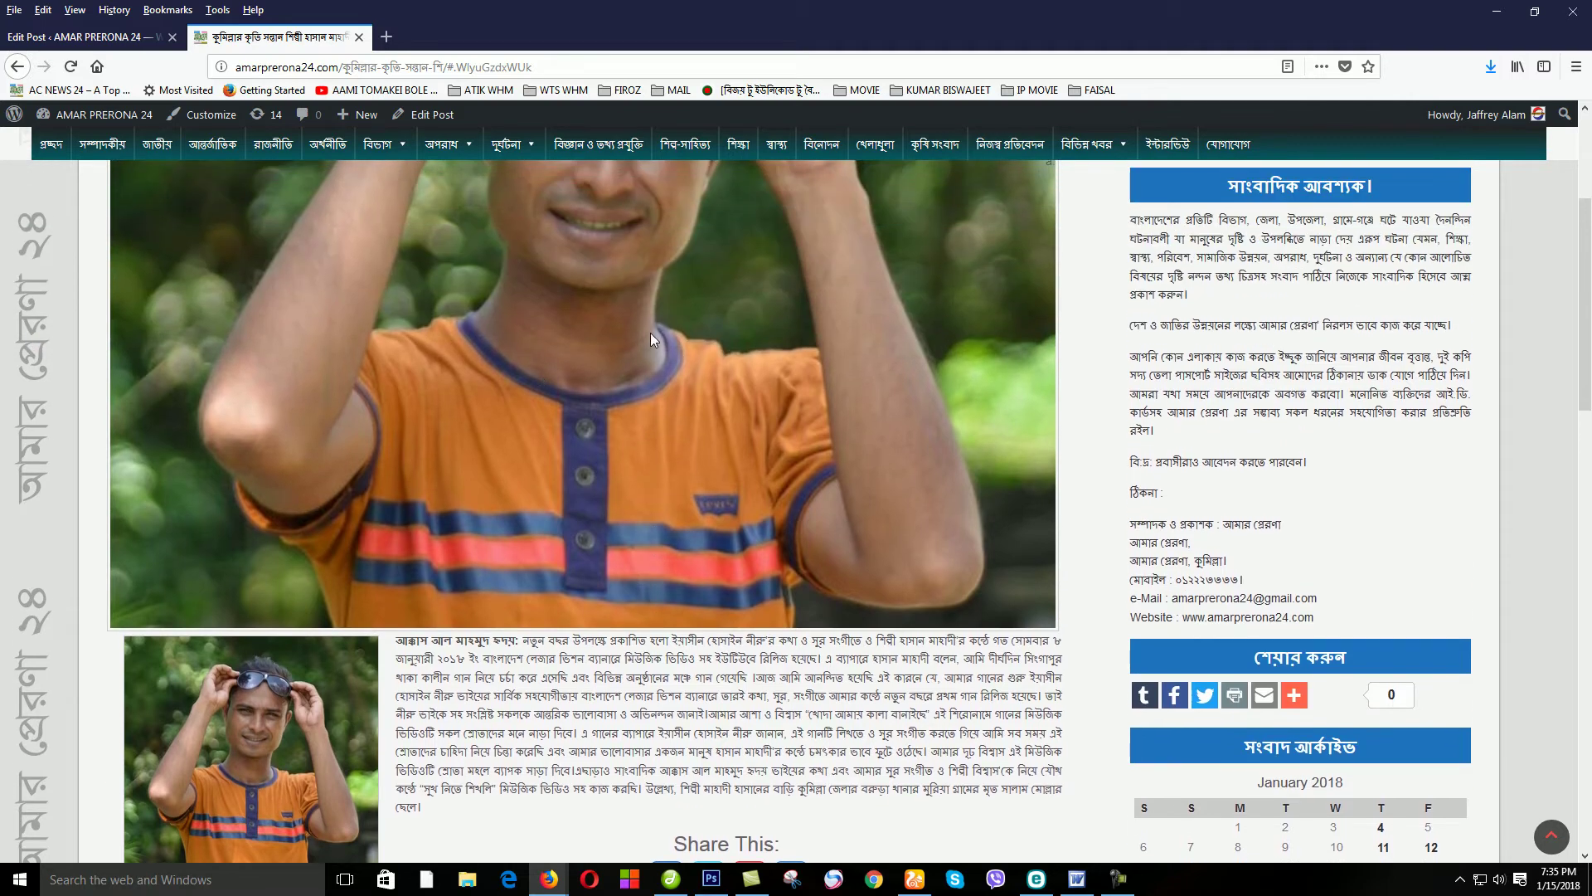
pyautogui.scroll(-3, 709, 545)
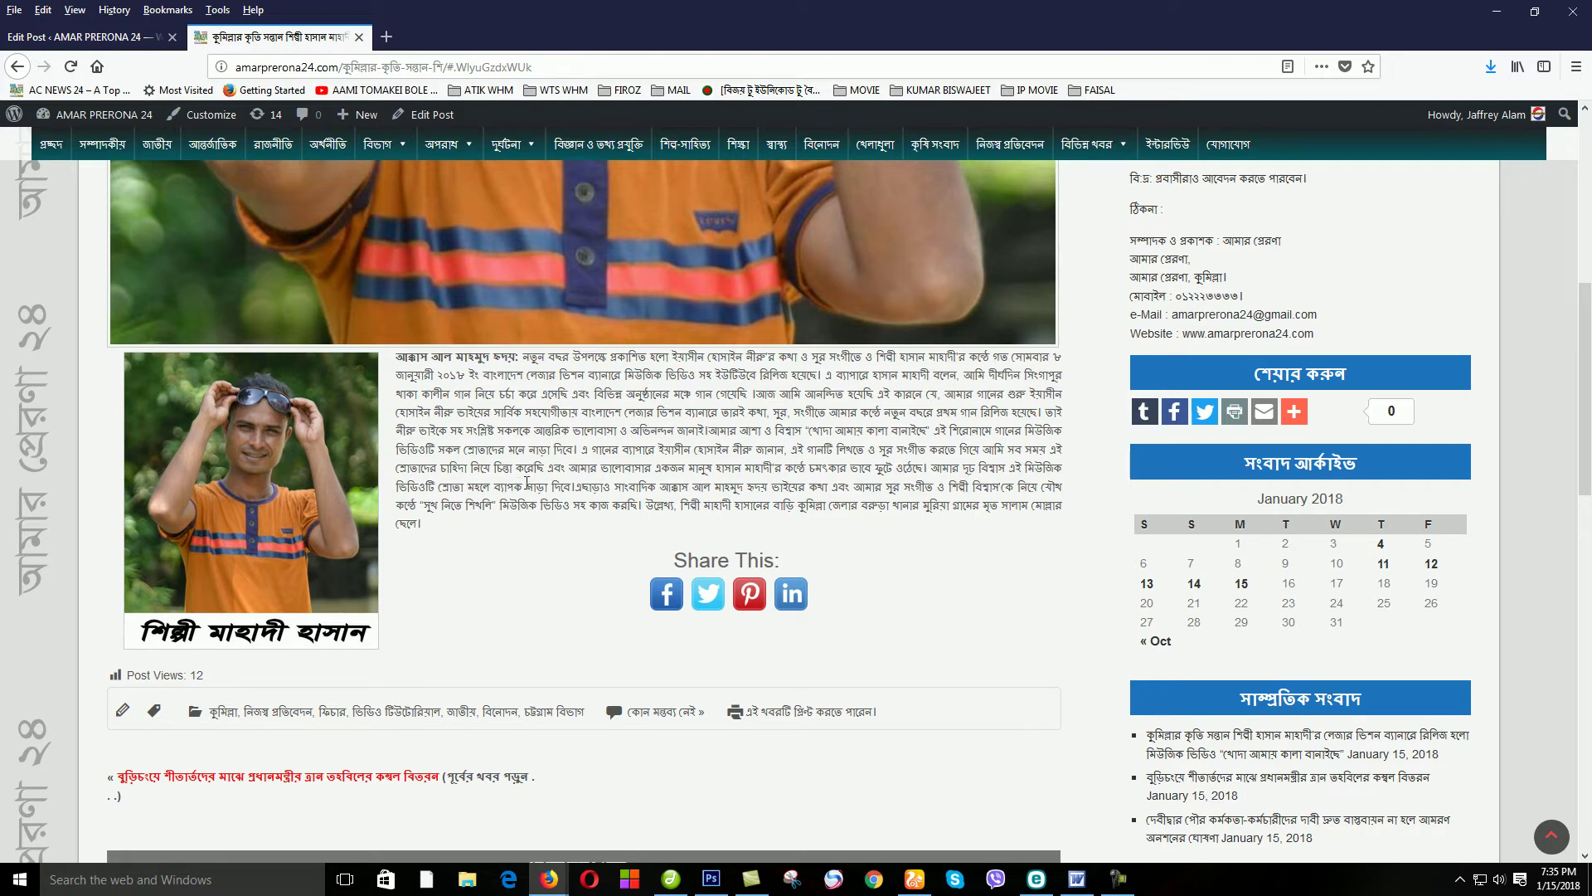
pyautogui.scroll(-1, 527, 481)
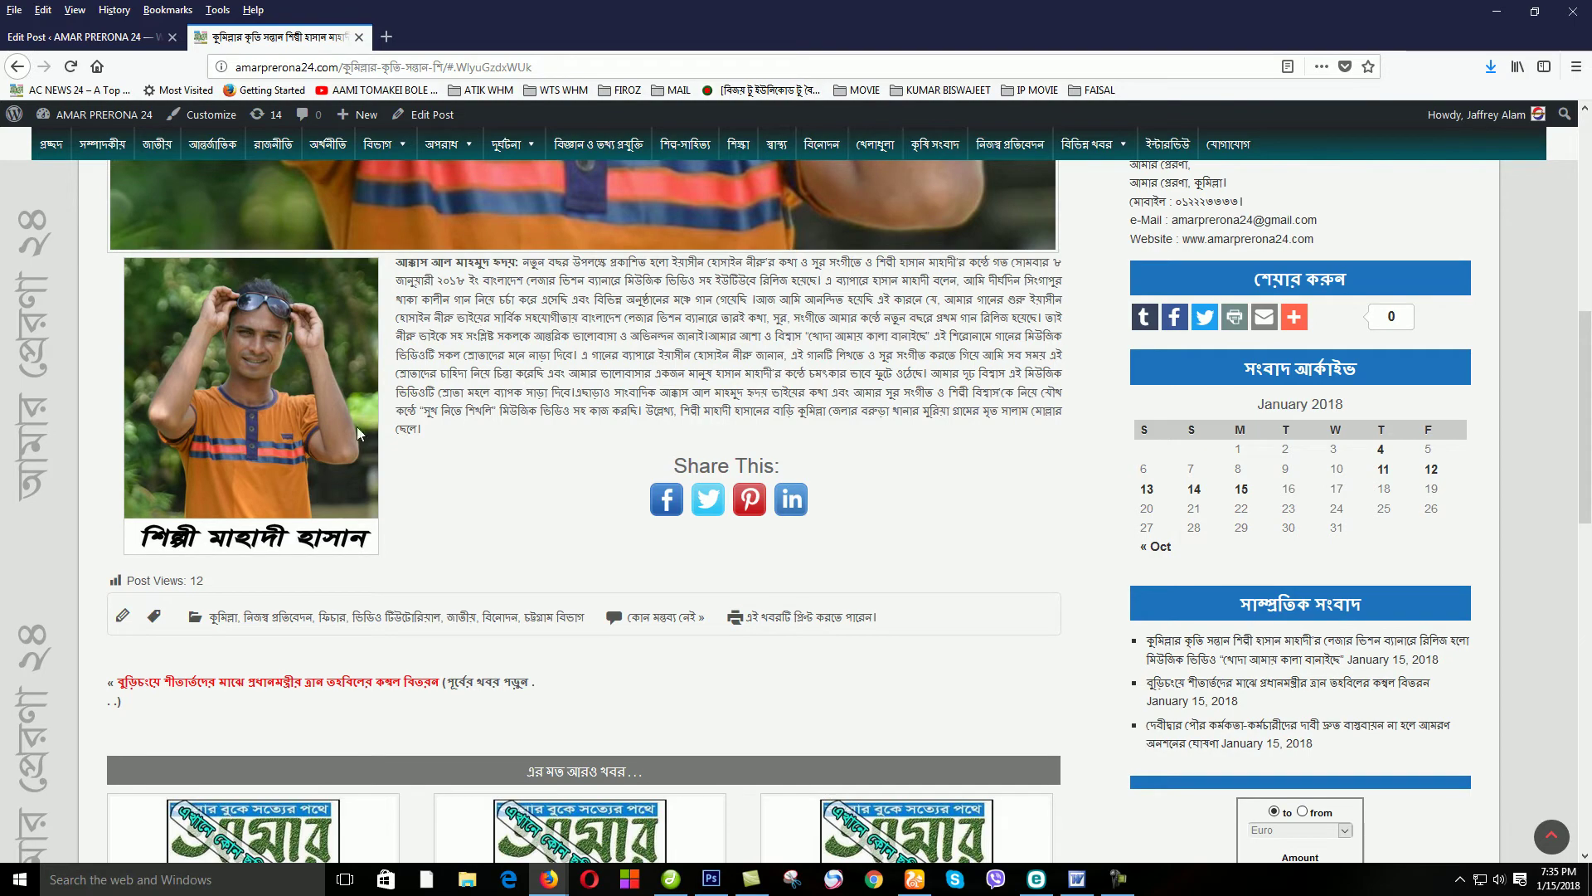
pyautogui.scroll(12, 594, 454)
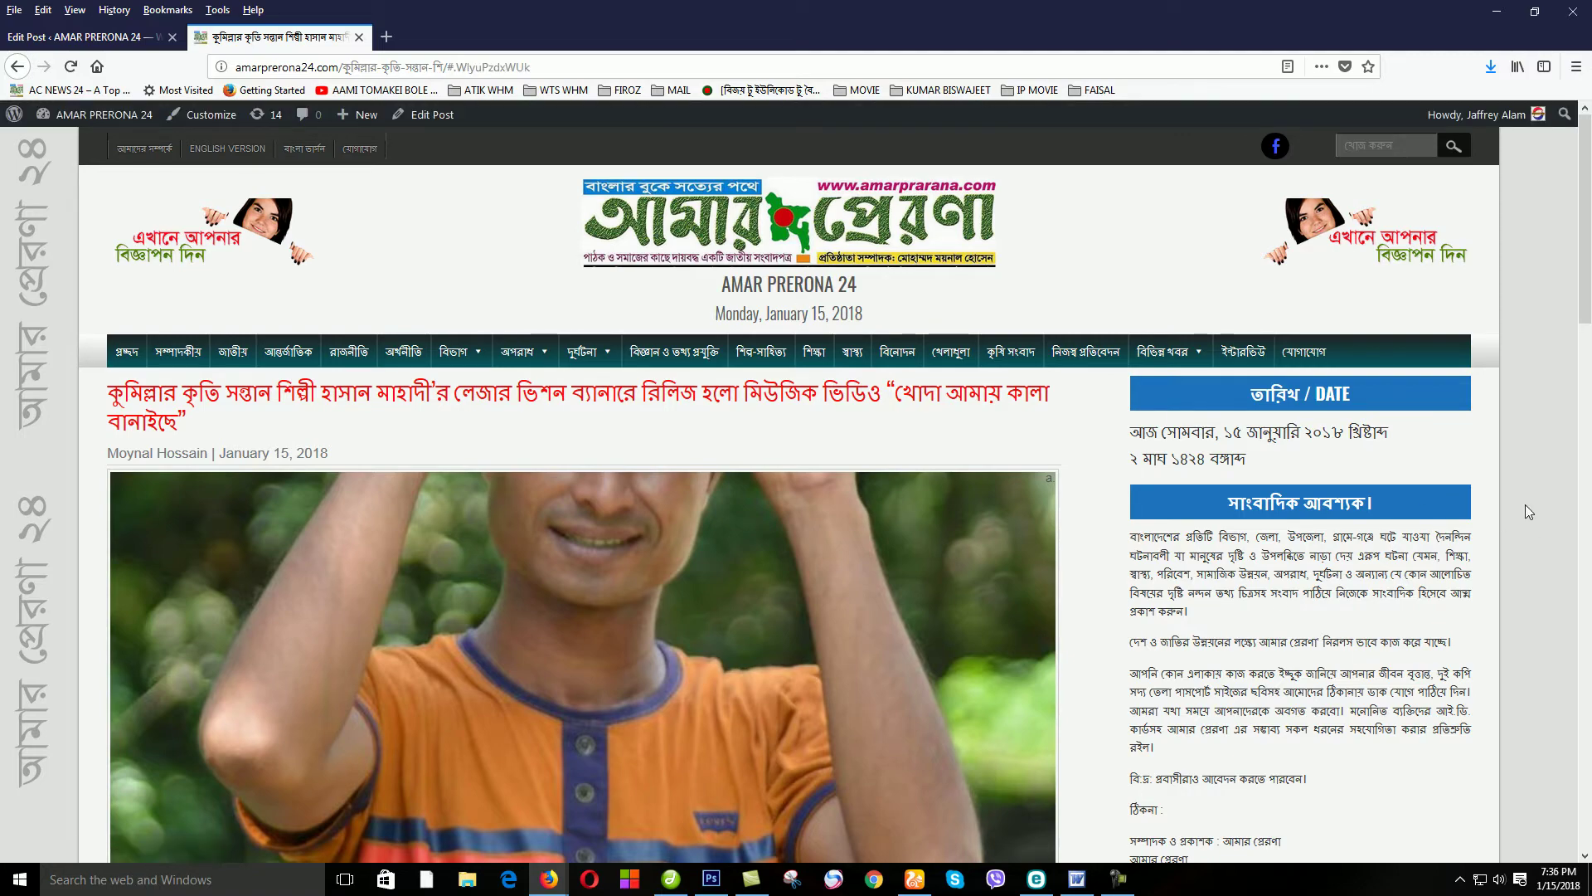
pyautogui.scroll(-6, 1525, 505)
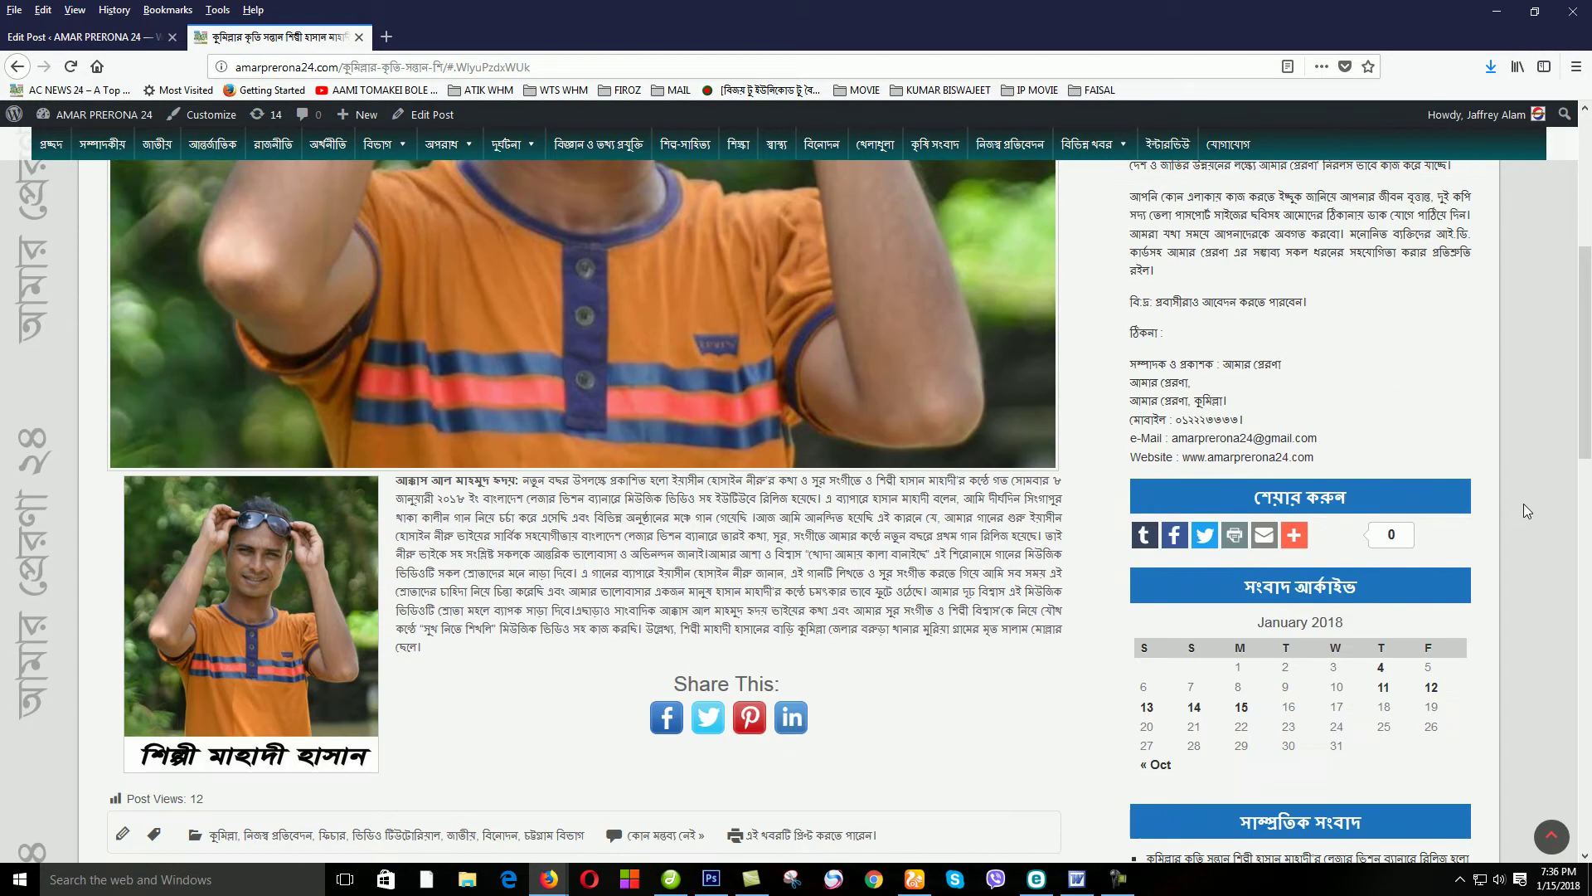
pyautogui.scroll(-5, 1524, 504)
pyautogui.scroll(5, 1524, 504)
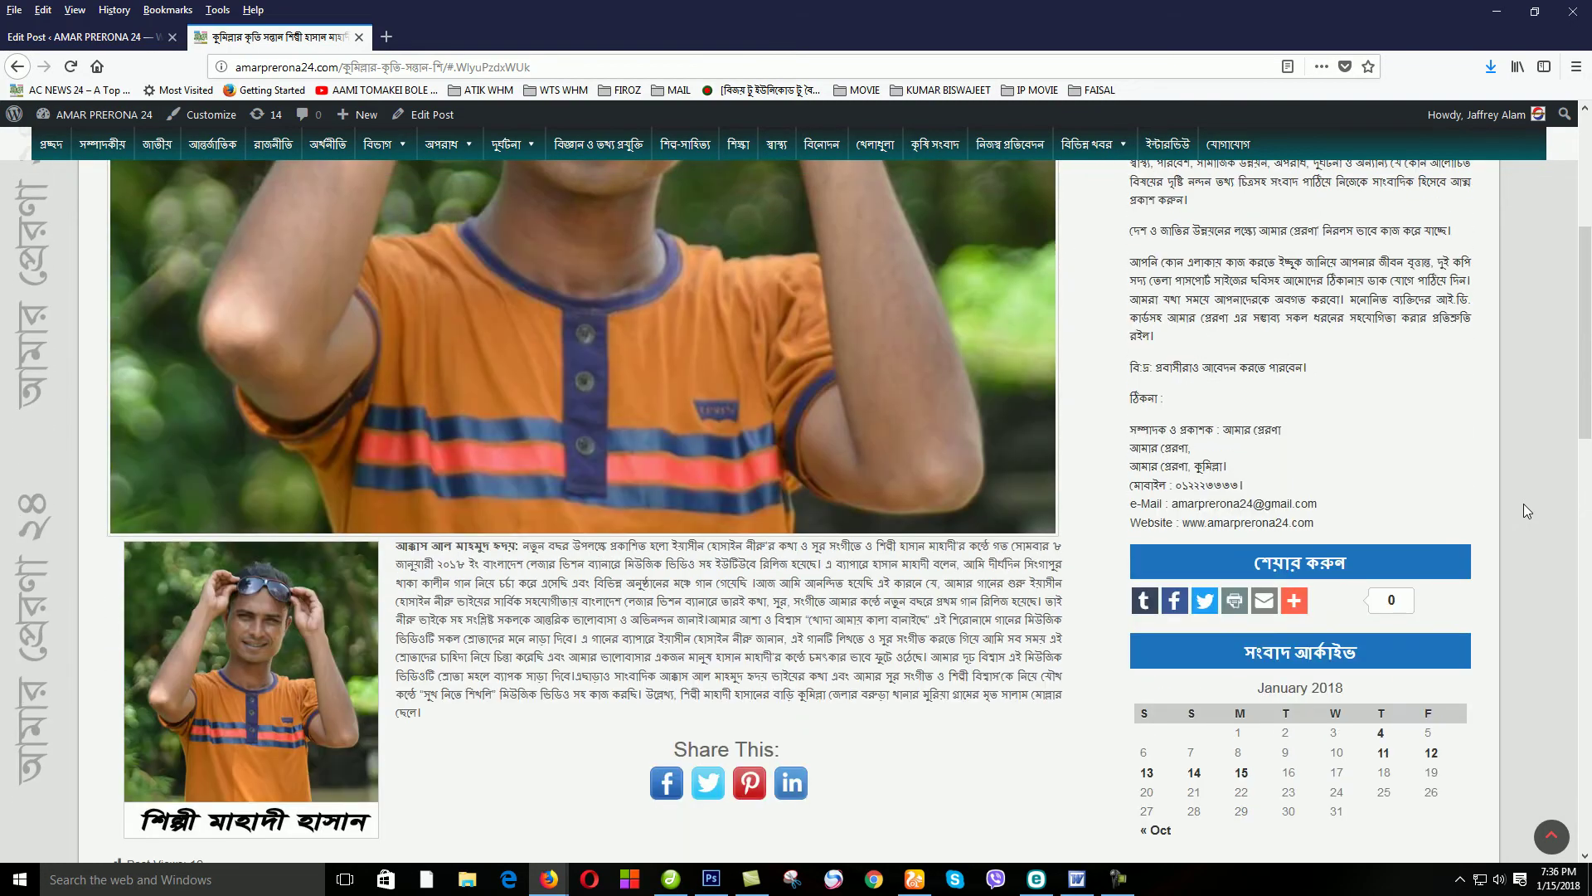
# - Open the first related news post below the article, about the blanket distribution in Burichang
pyautogui.scroll(-8, 1524, 505)
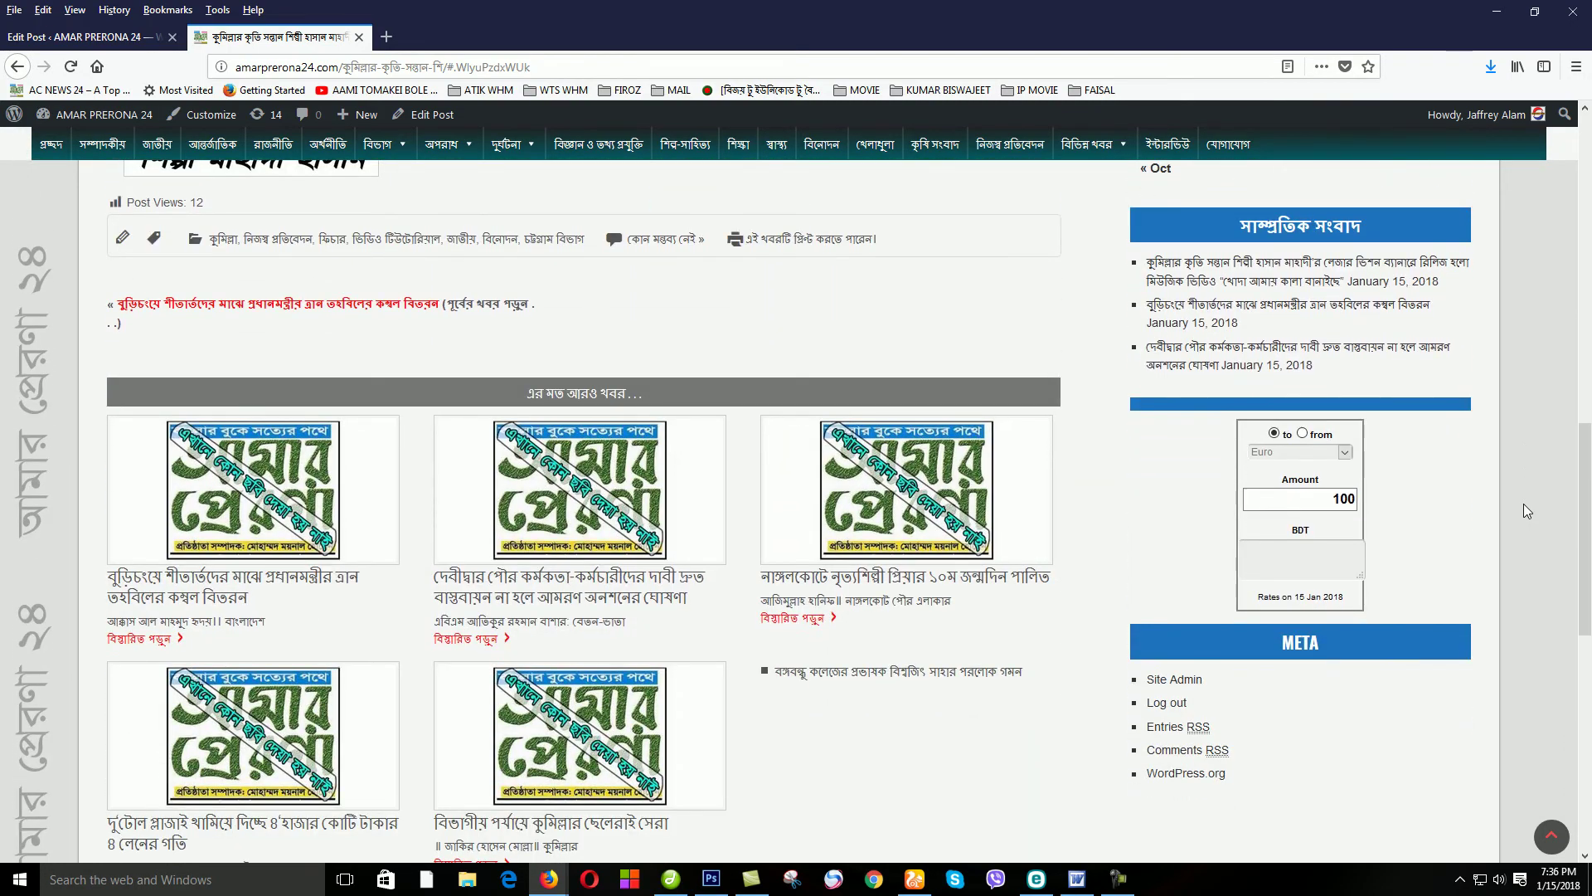
pyautogui.scroll(-3, 799, 465)
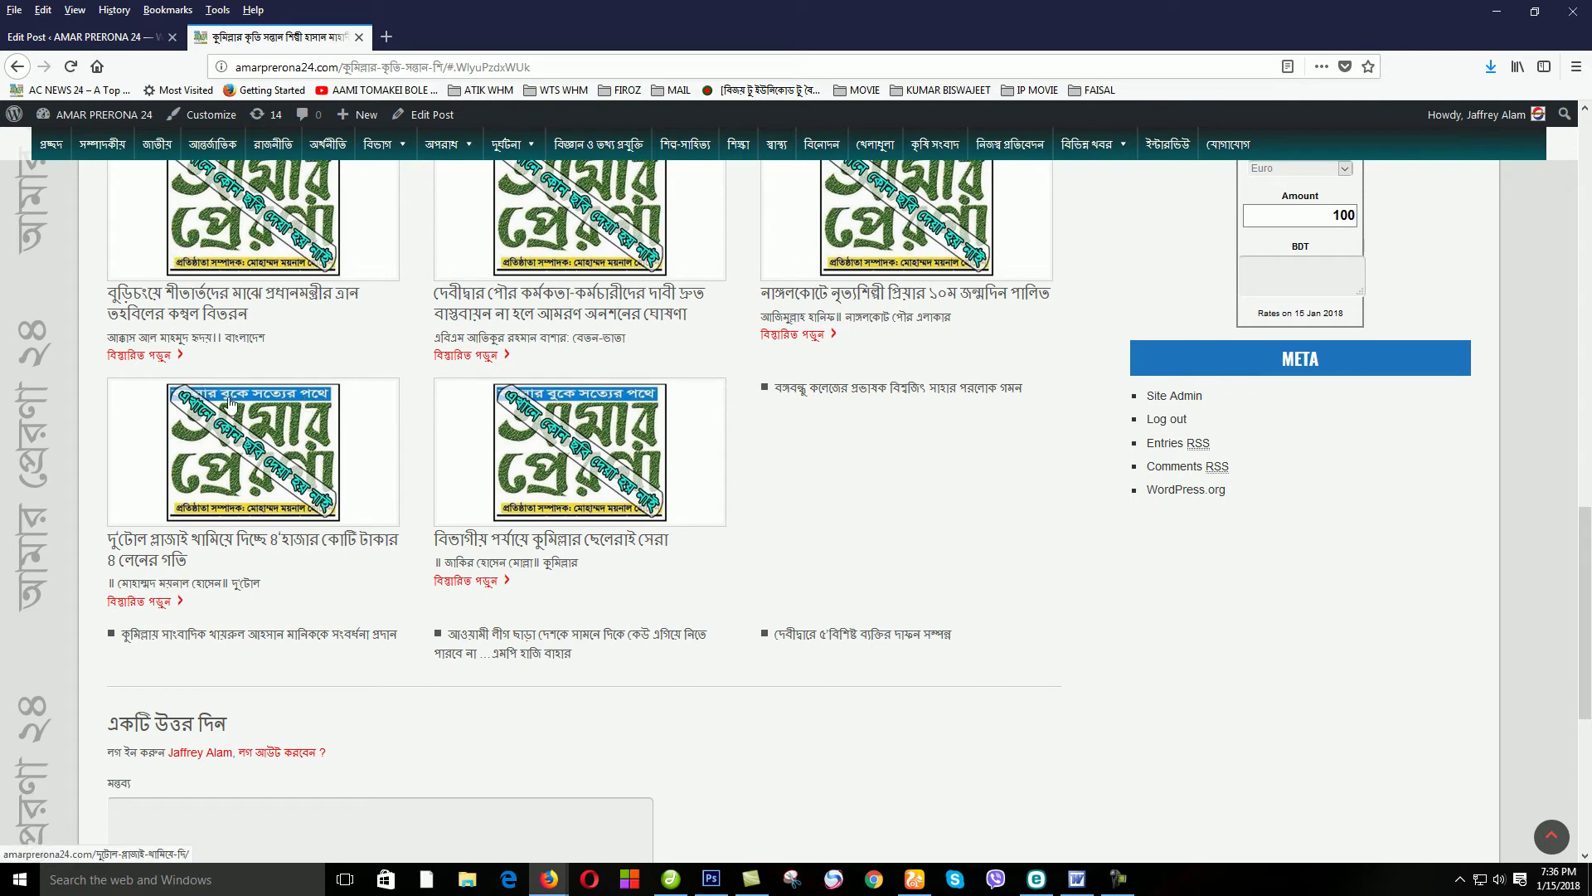
pyautogui.scroll(1, 378, 406)
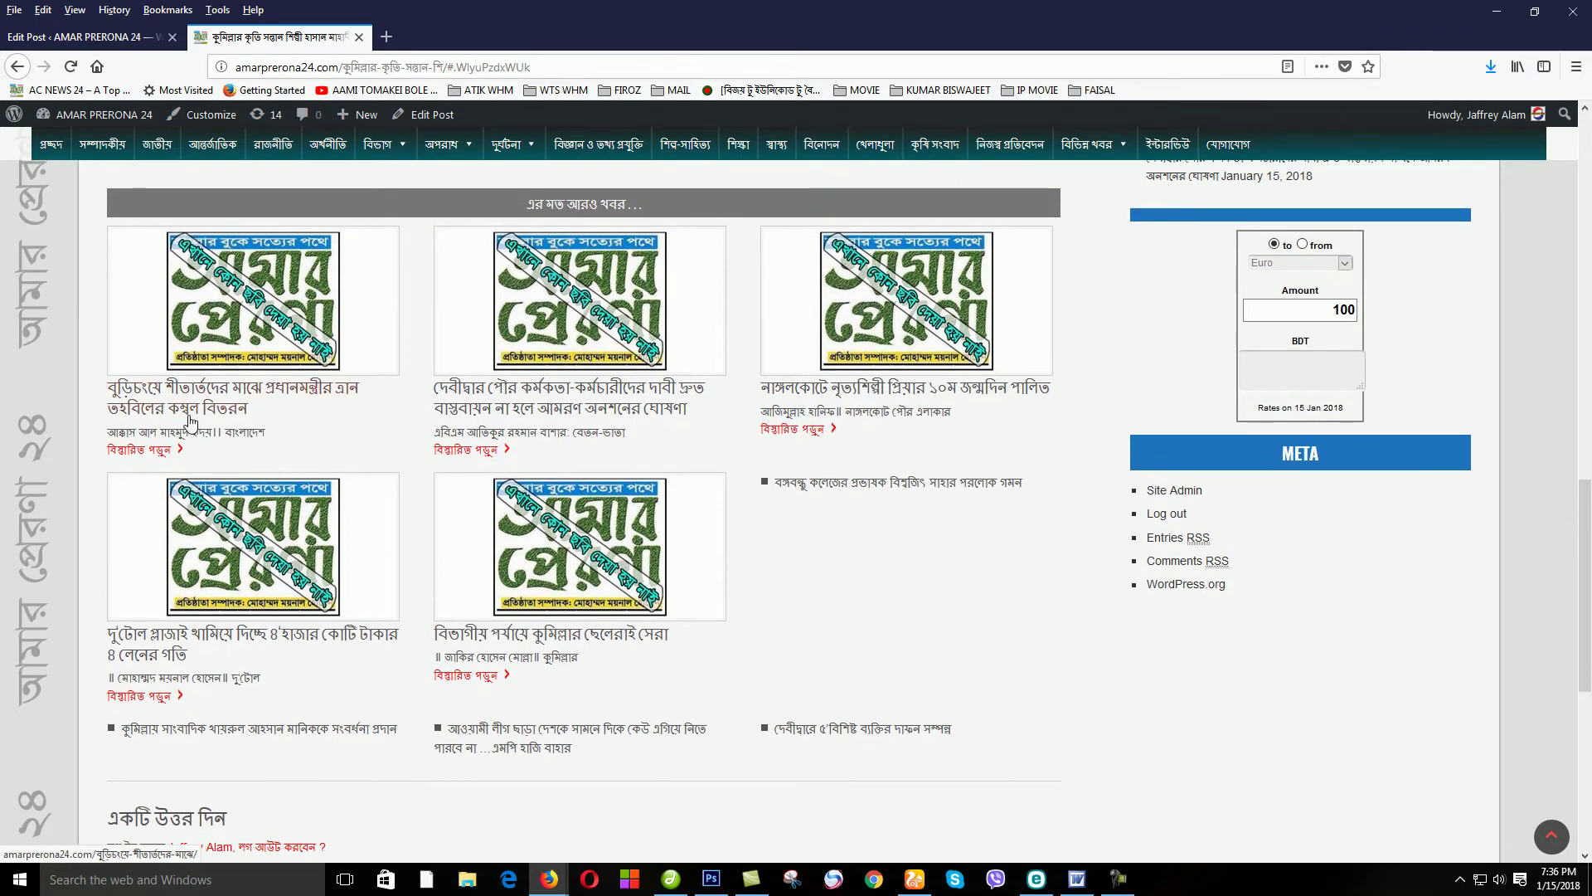
pyautogui.click(210, 331)
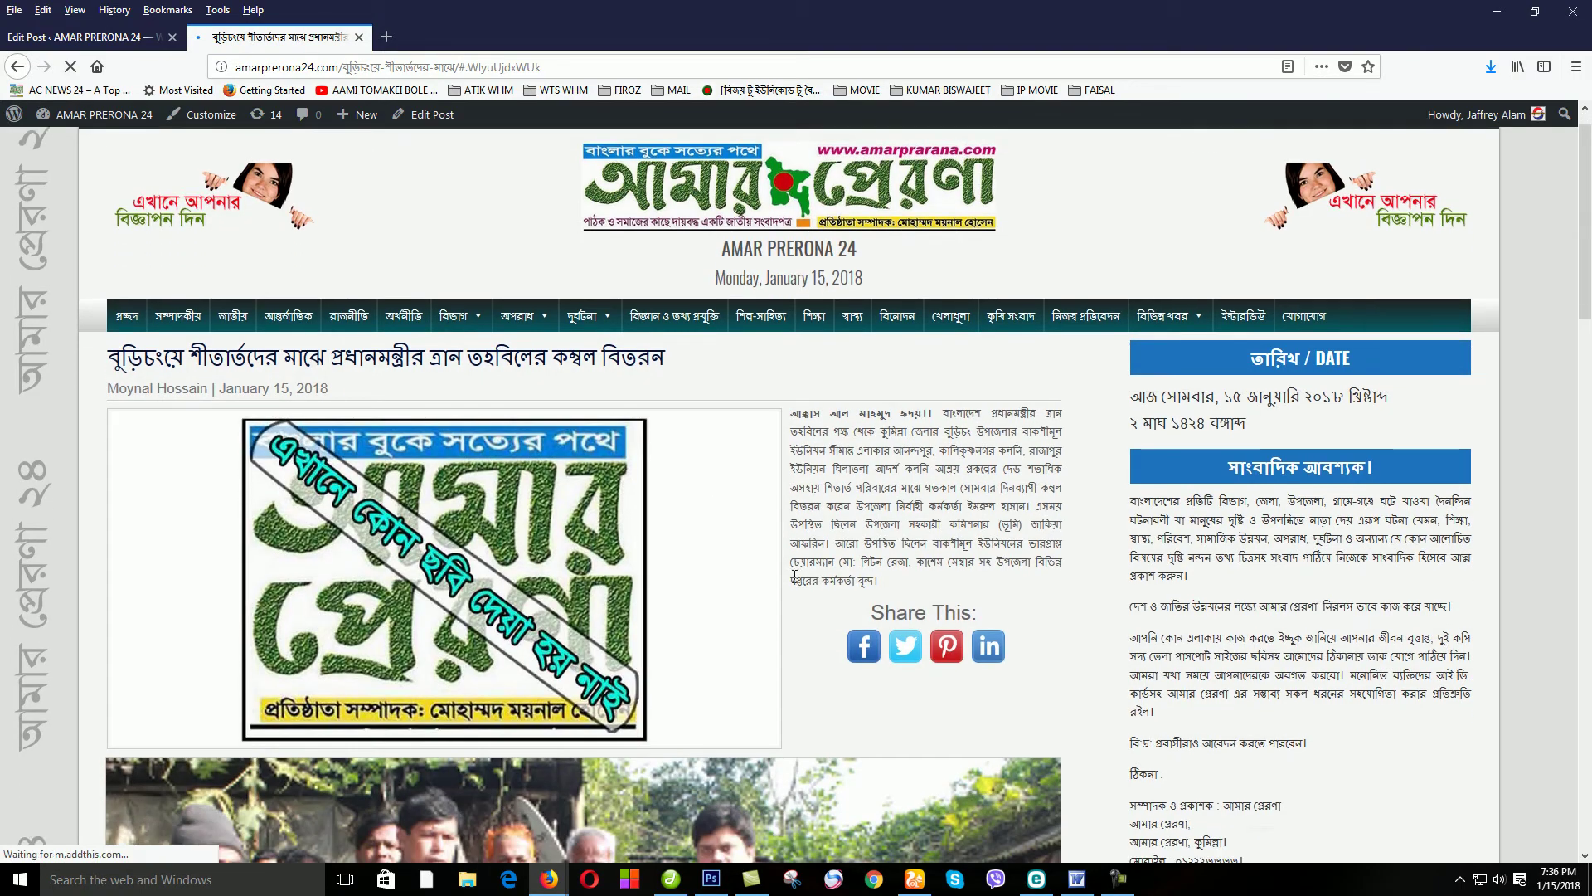
# - Compare the post's placeholder featured image with its group photo and open the post for editing
pyautogui.scroll(-4, 746, 588)
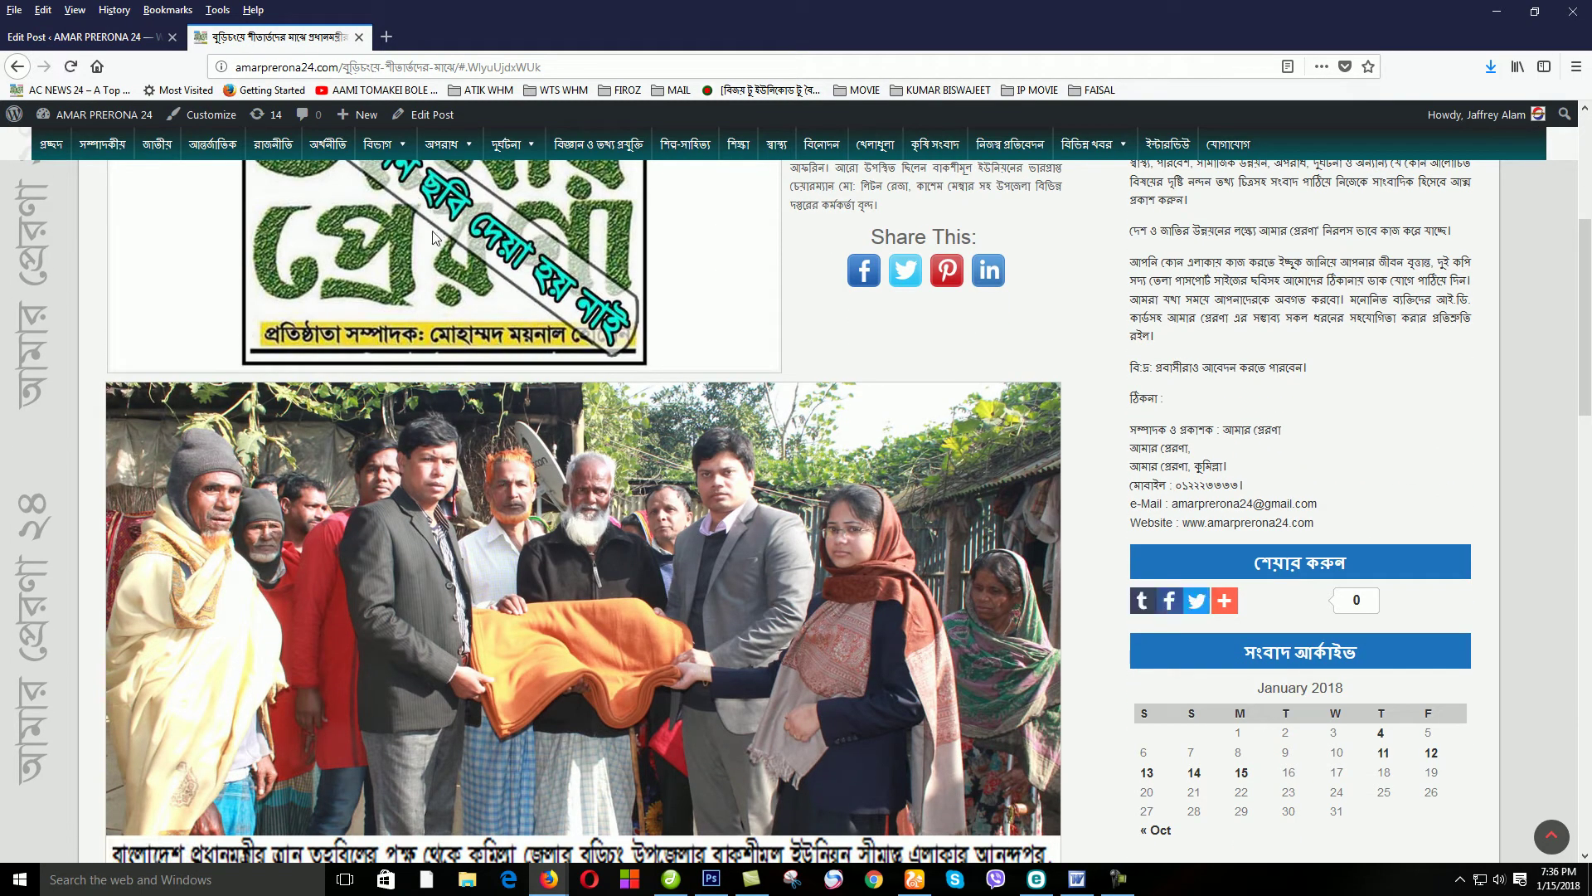
pyautogui.scroll(1, 364, 290)
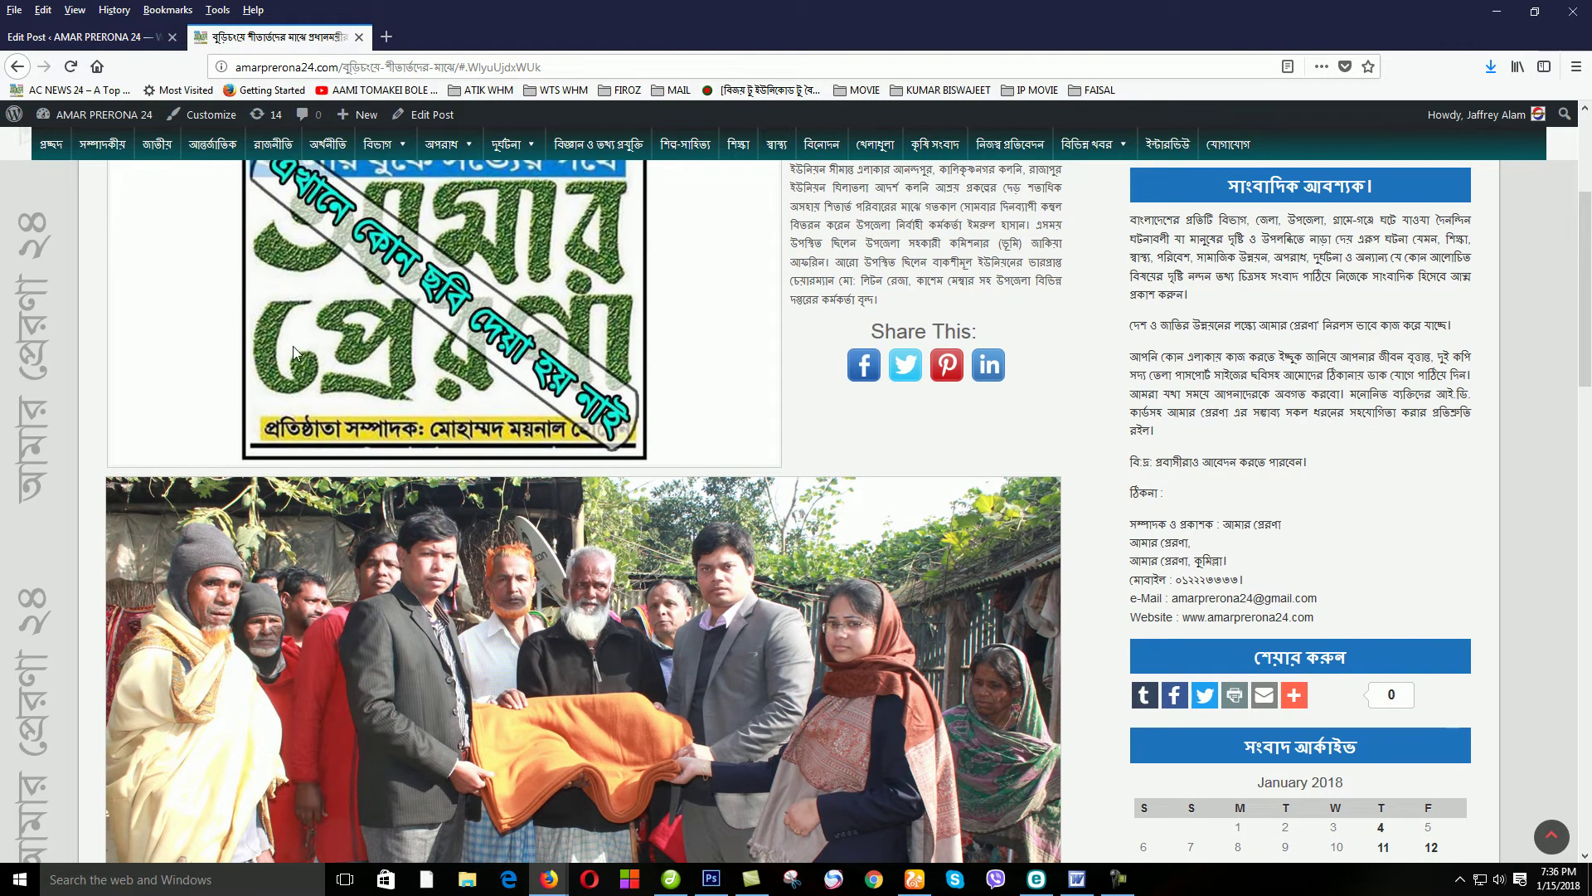
pyautogui.scroll(-1, 869, 628)
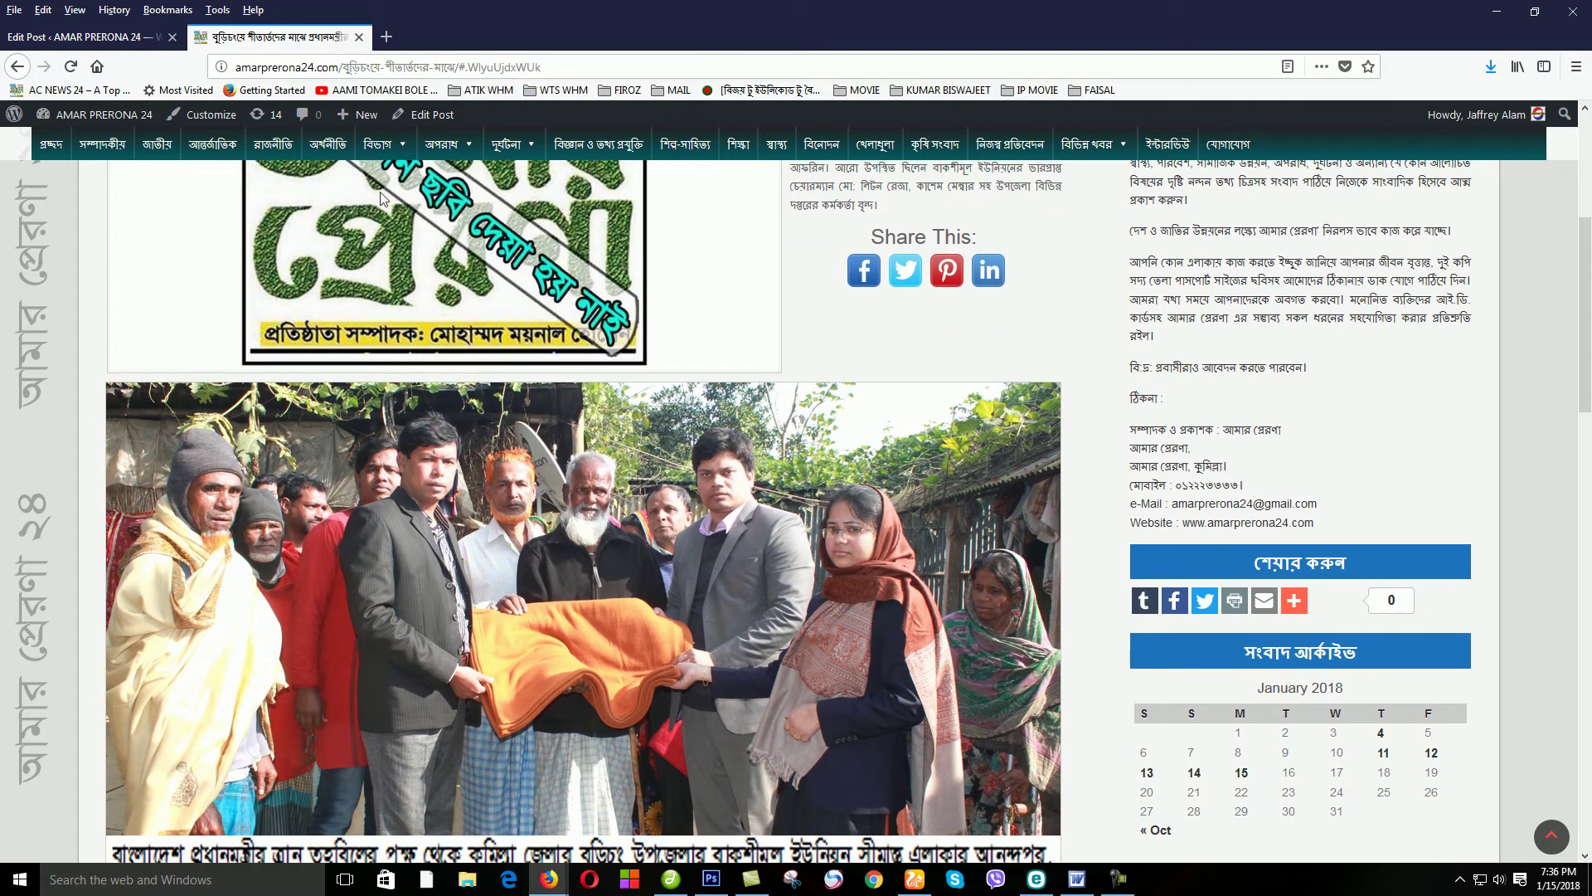
pyautogui.click(430, 124)
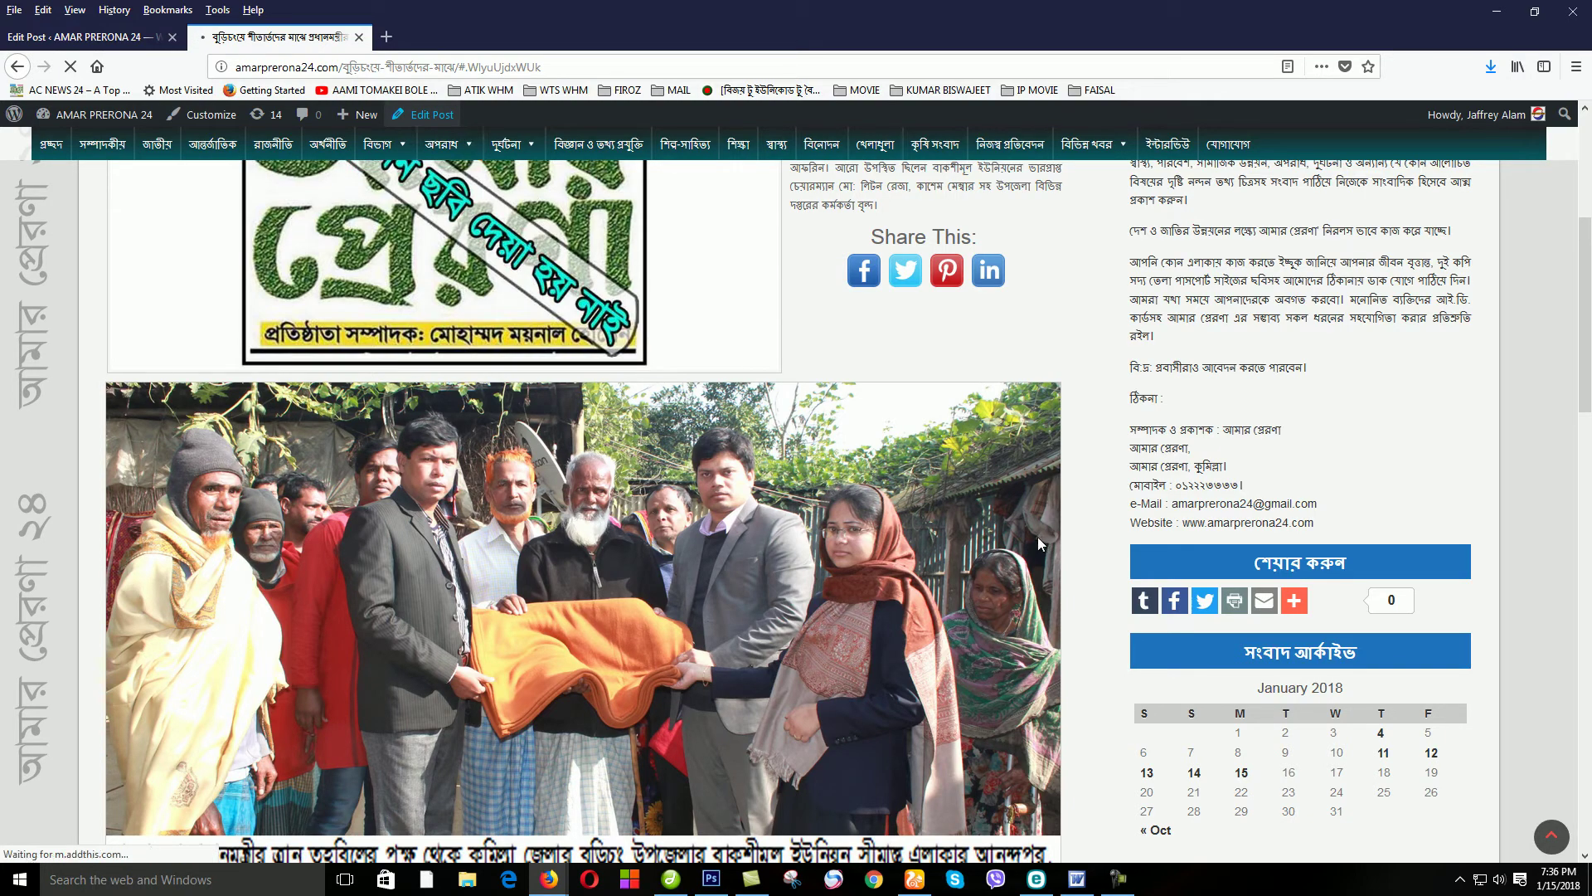
# - Review the post's settings and featured image, and remove the group photo from the post body
pyautogui.scroll(-5, 1335, 543)
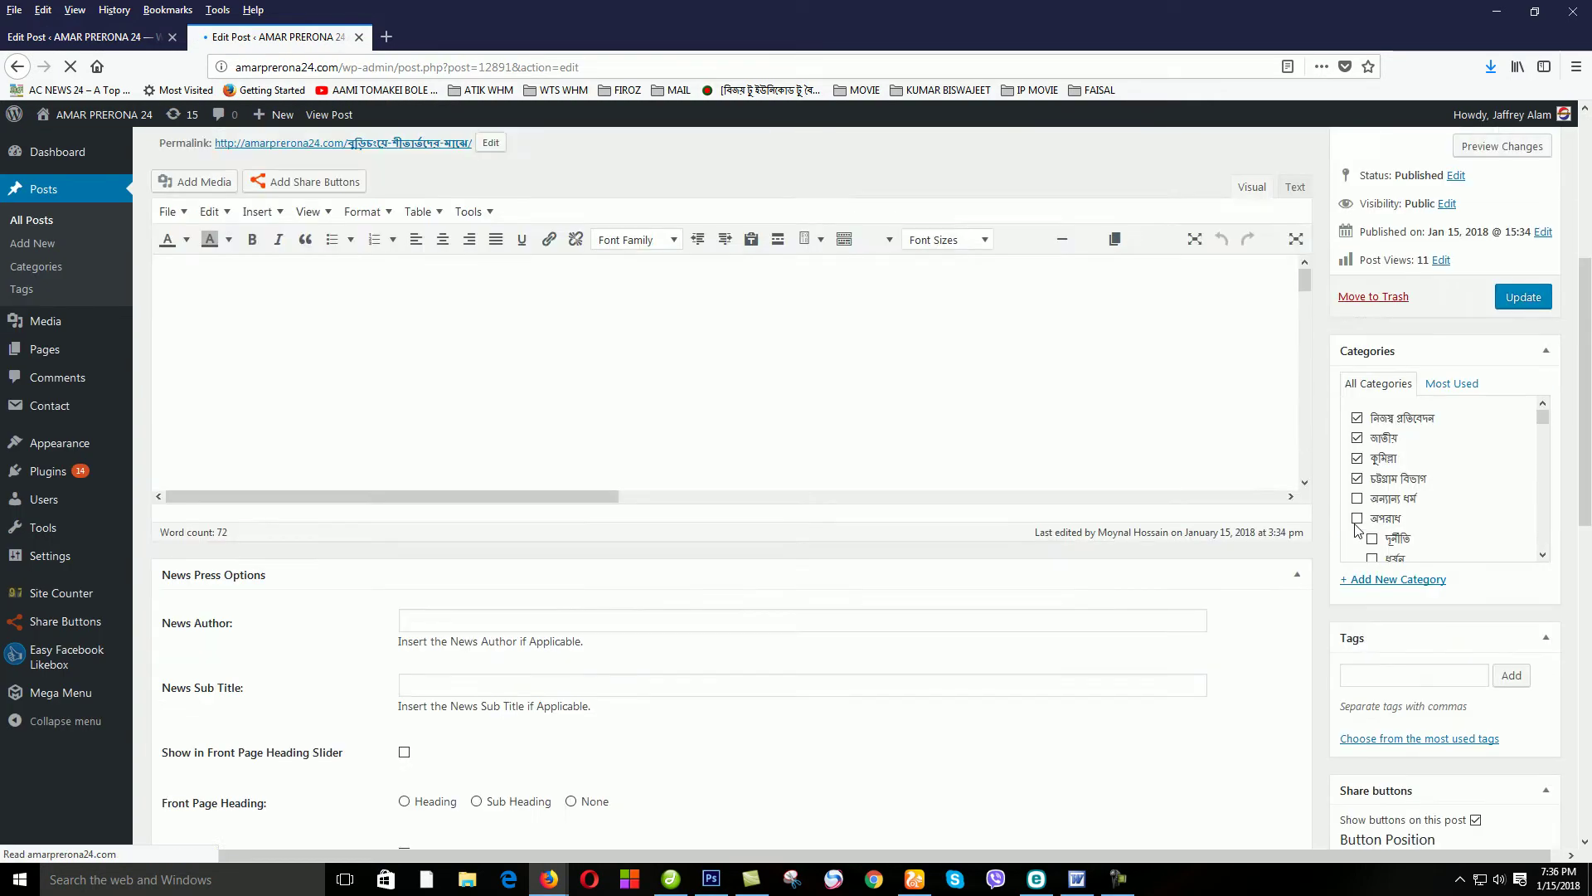
pyautogui.scroll(-5, 919, 616)
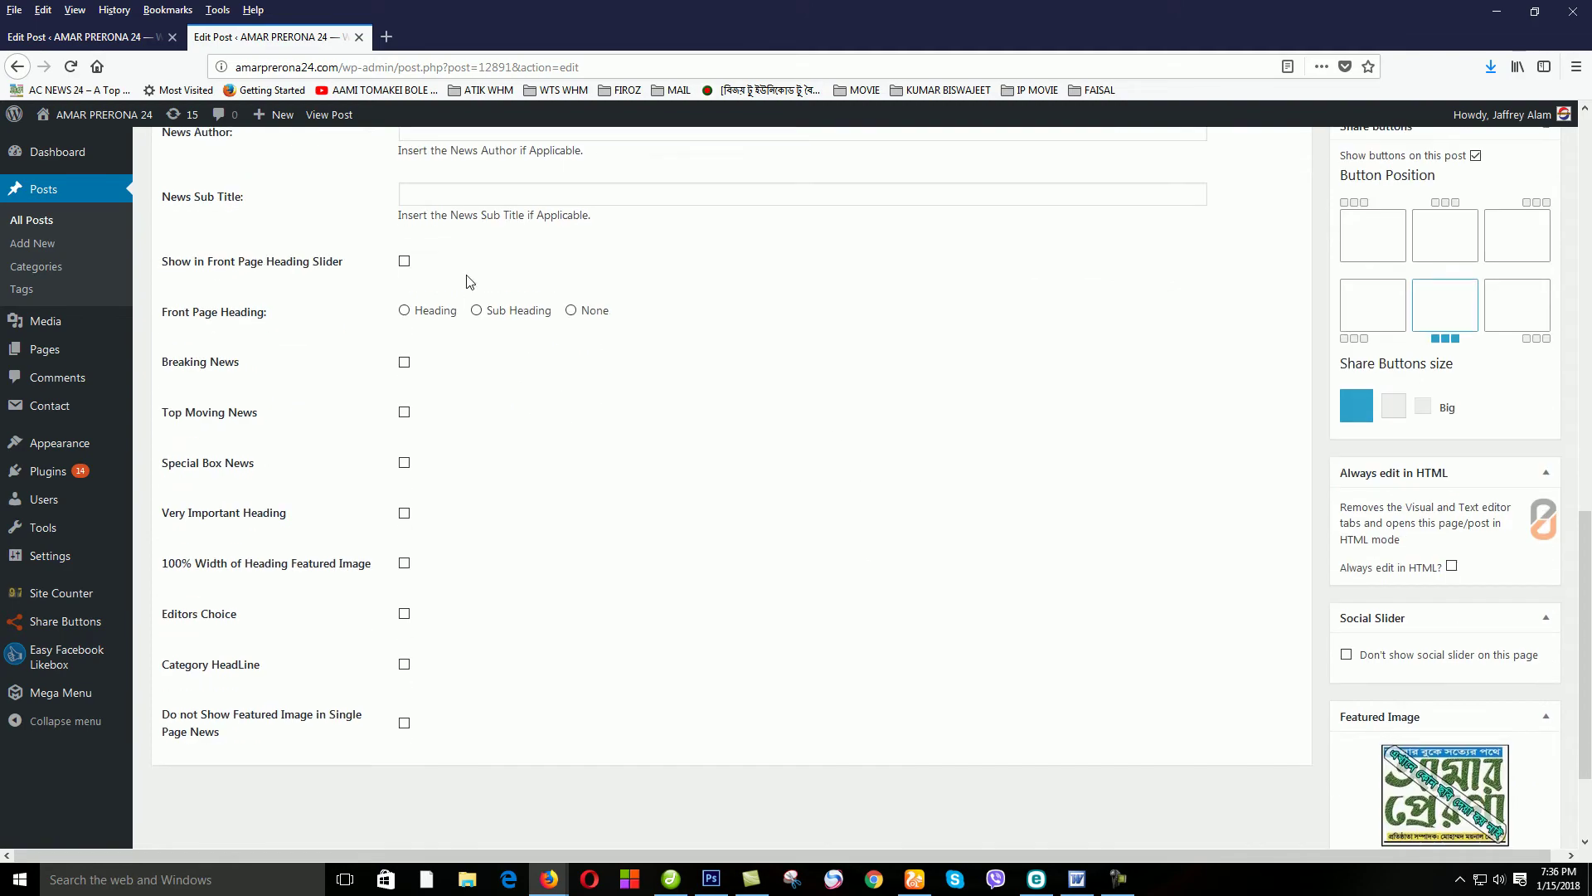
pyautogui.scroll(-2, 1375, 691)
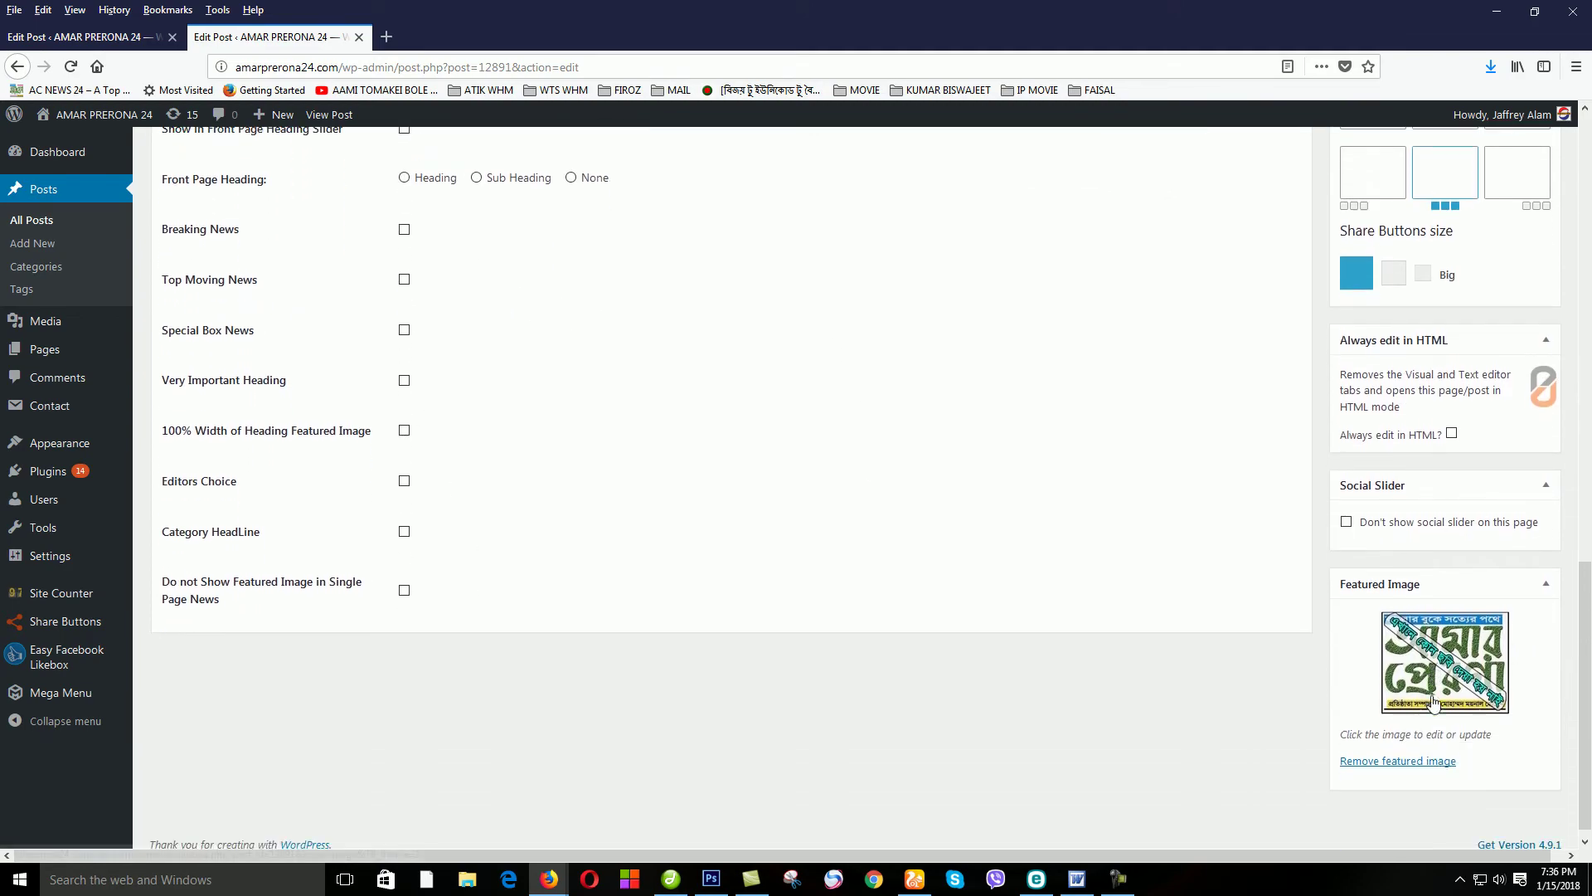
pyautogui.scroll(10, 782, 590)
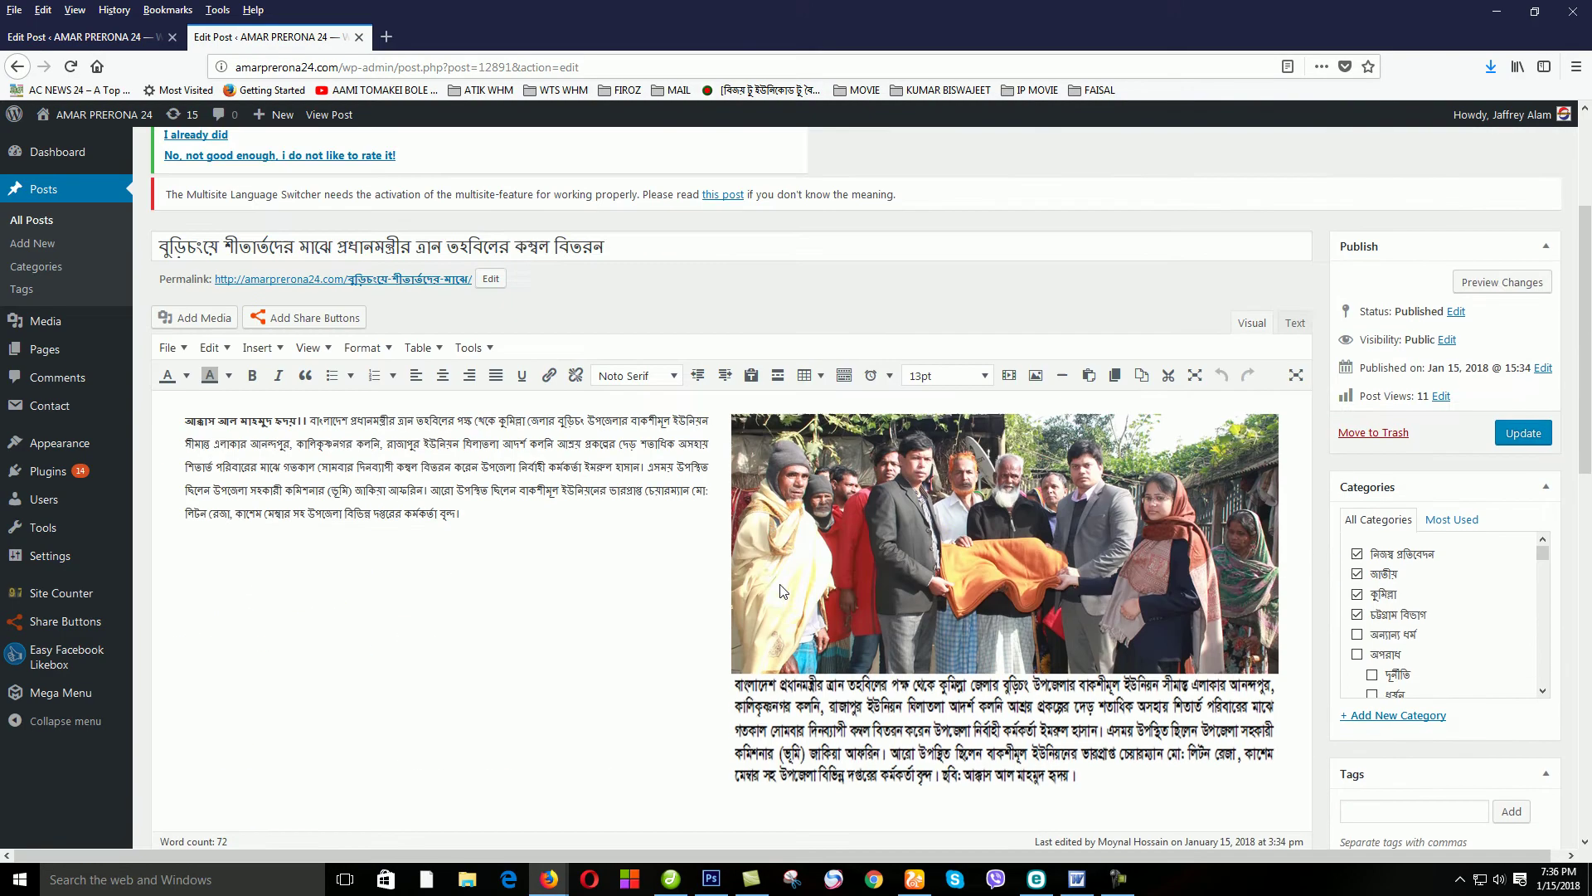
pyautogui.click(913, 477)
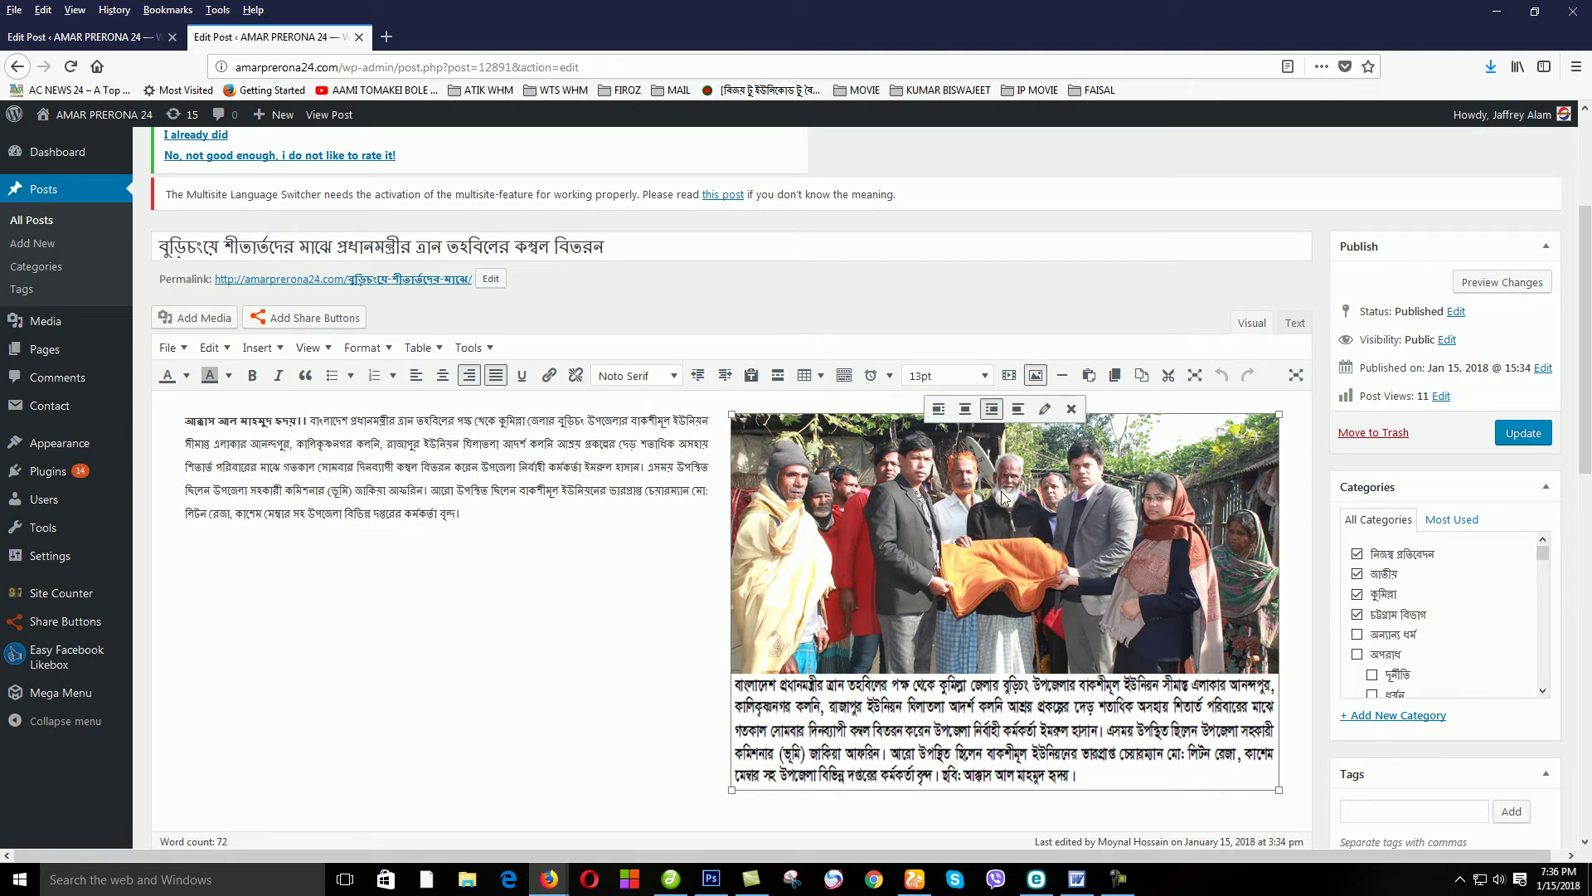
pyautogui.click(1074, 410)
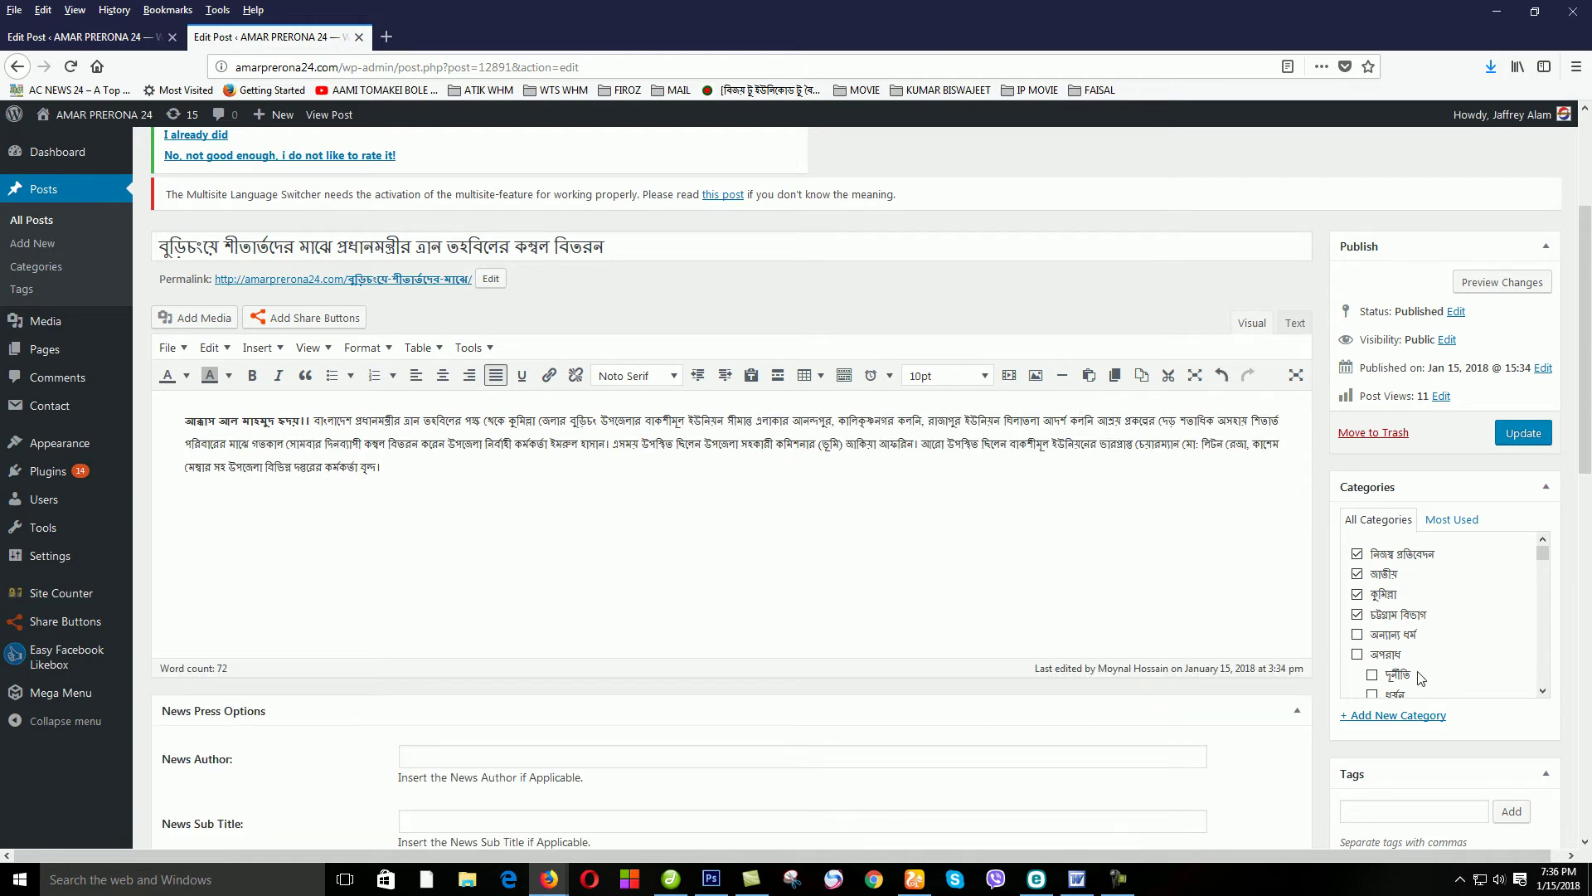
# - Replace the placeholder featured image with burichang-up-pic1.jpg from the media library
pyautogui.scroll(-10, 1420, 678)
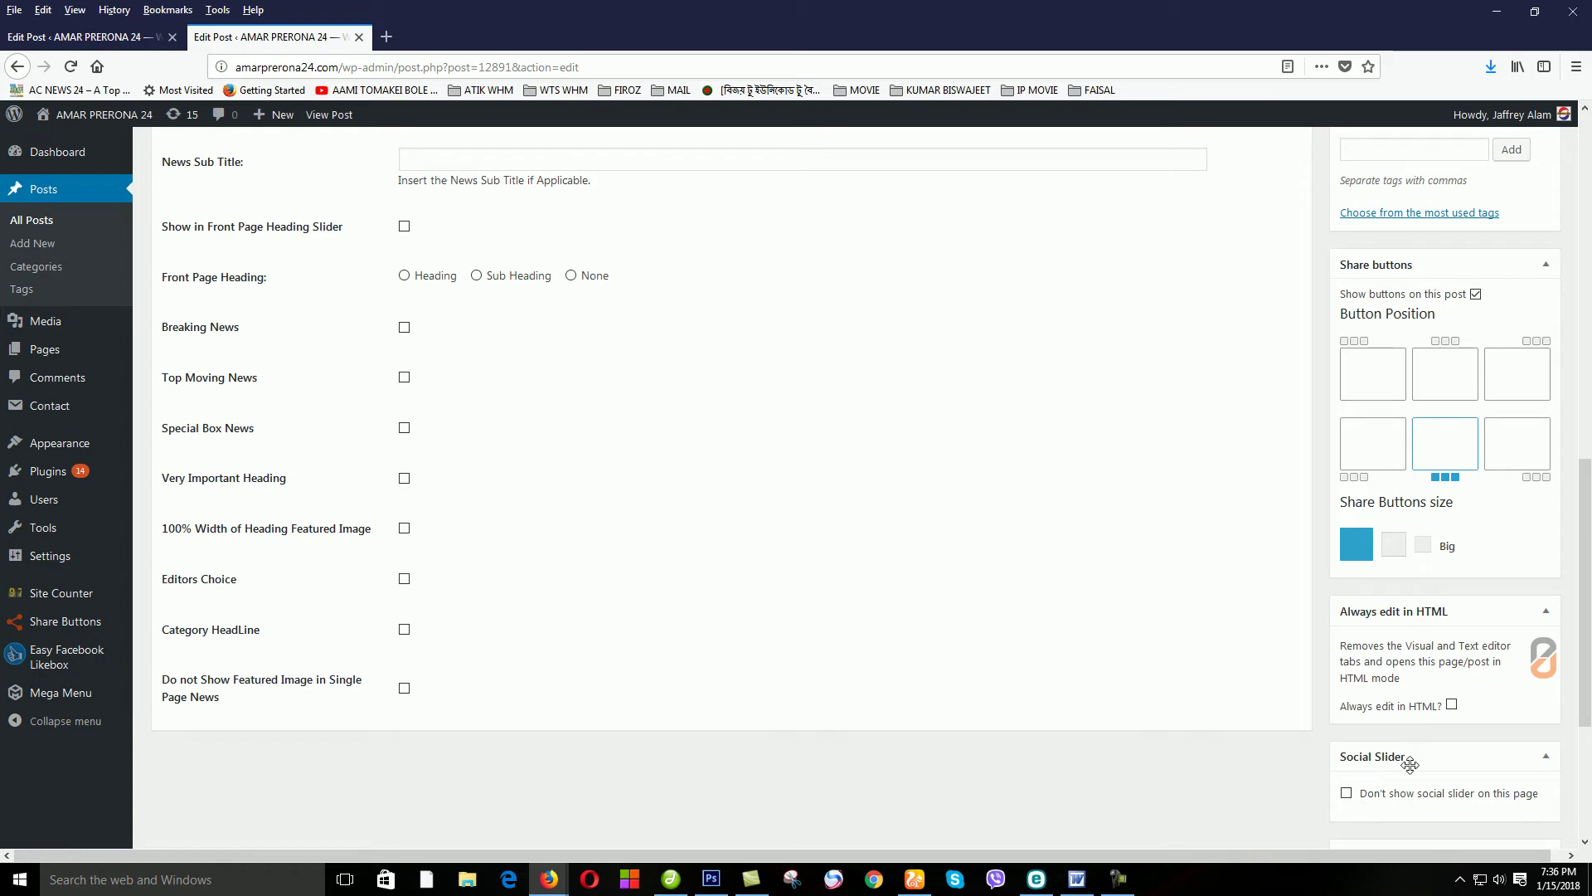
pyautogui.scroll(-4, 1410, 763)
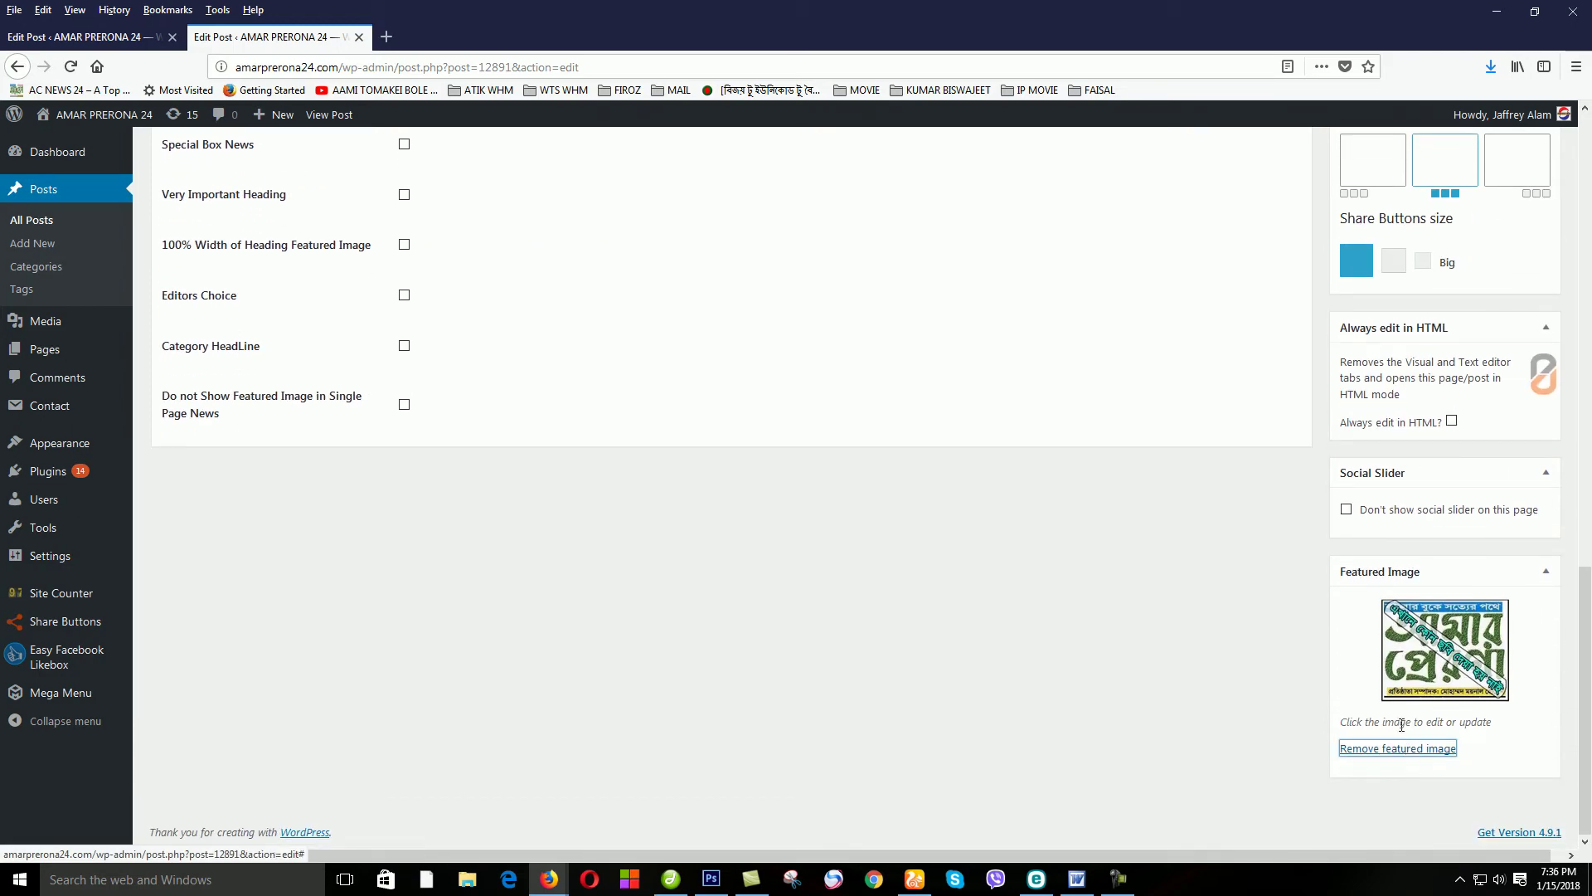
pyautogui.click(1398, 748)
pyautogui.click(1393, 752)
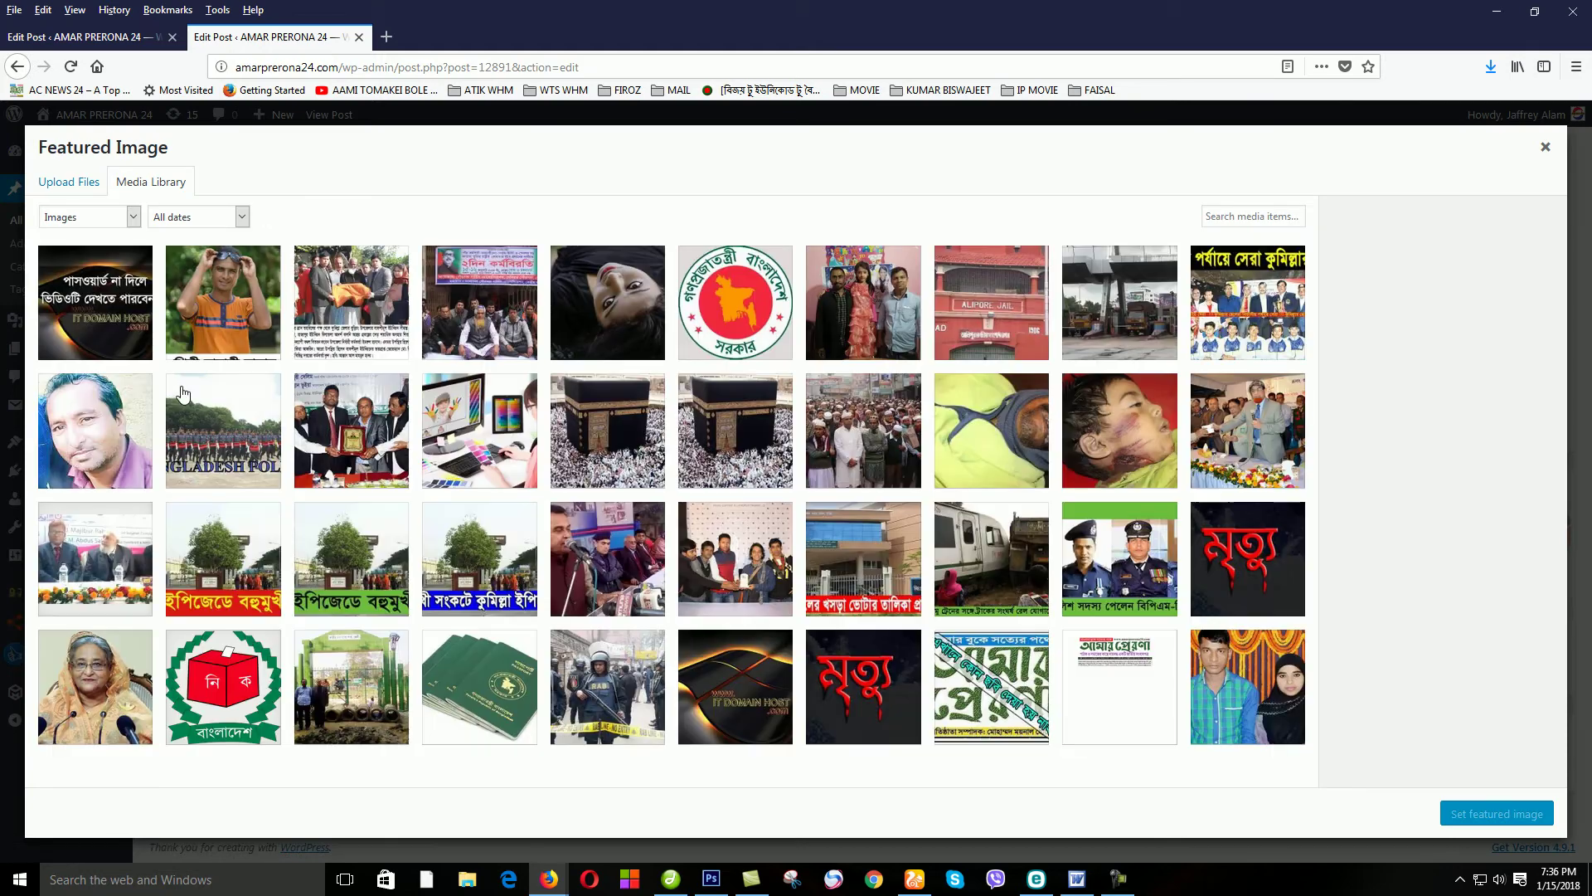
pyautogui.click(364, 291)
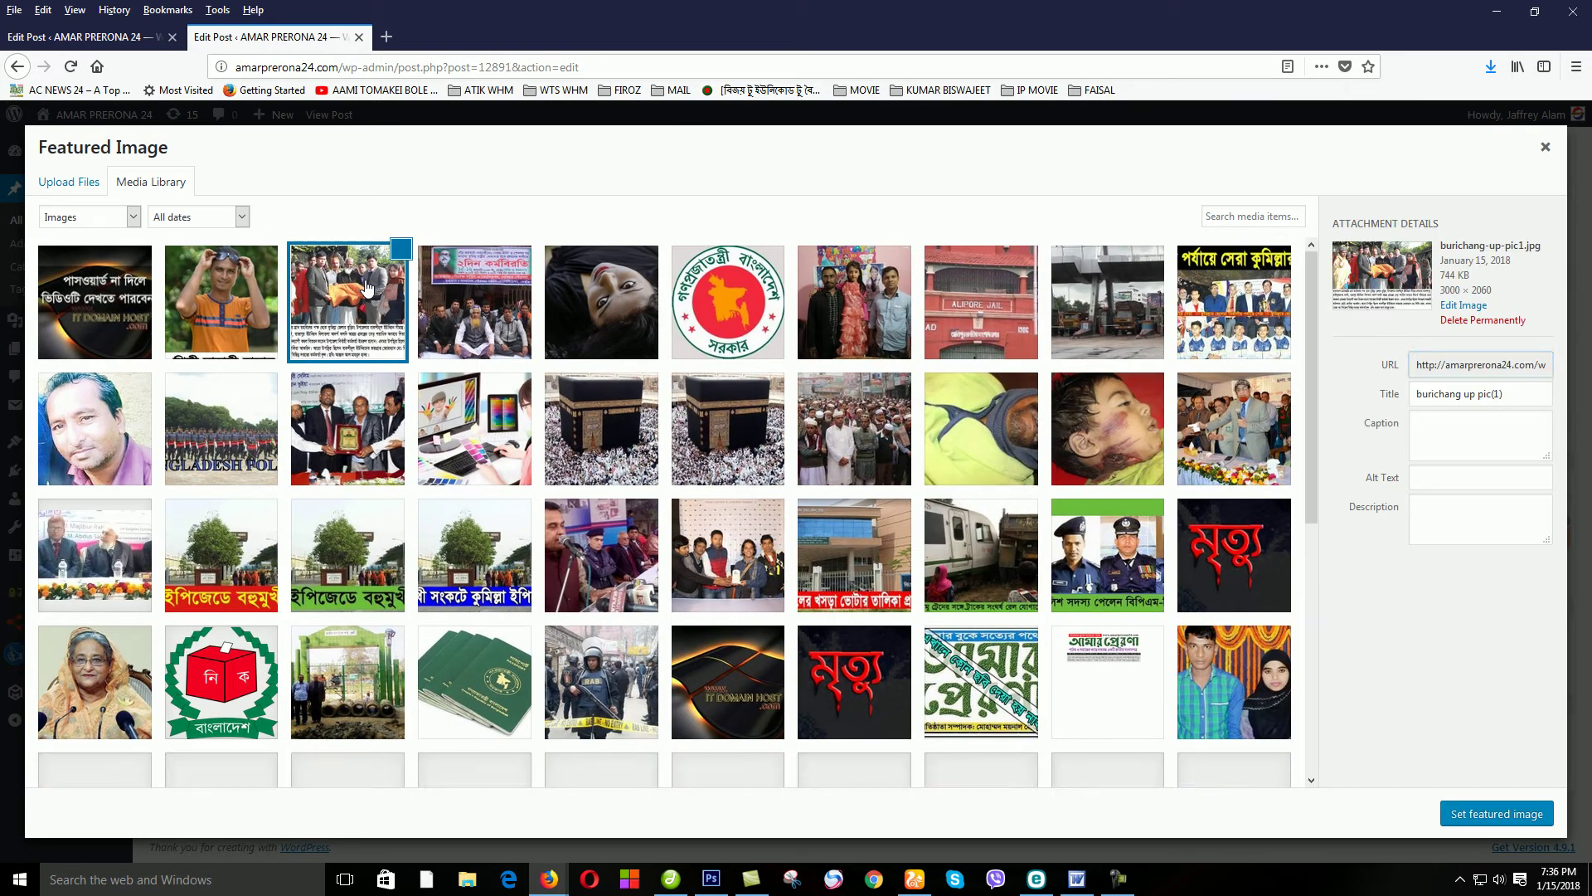
pyautogui.click(1473, 818)
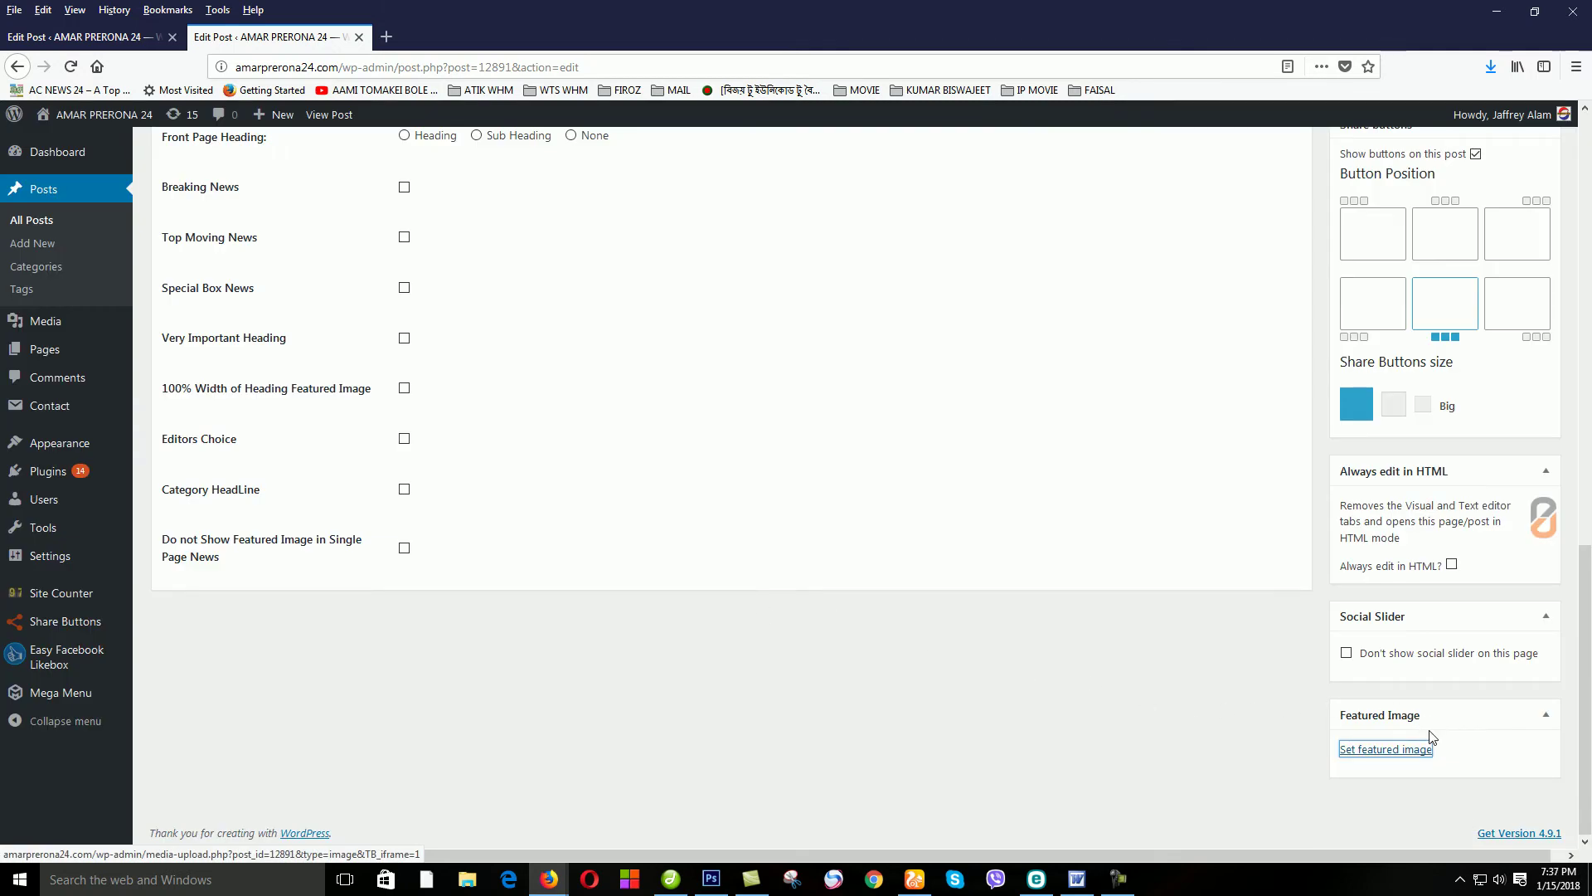
# - Enable heading slider, Breaking News, Top Moving News, Very Important Heading, 100% Width of Heading Featured Image, Editors Choice and Category HeadLine; set Front Page Heading to None
pyautogui.scroll(4, 401, 331)
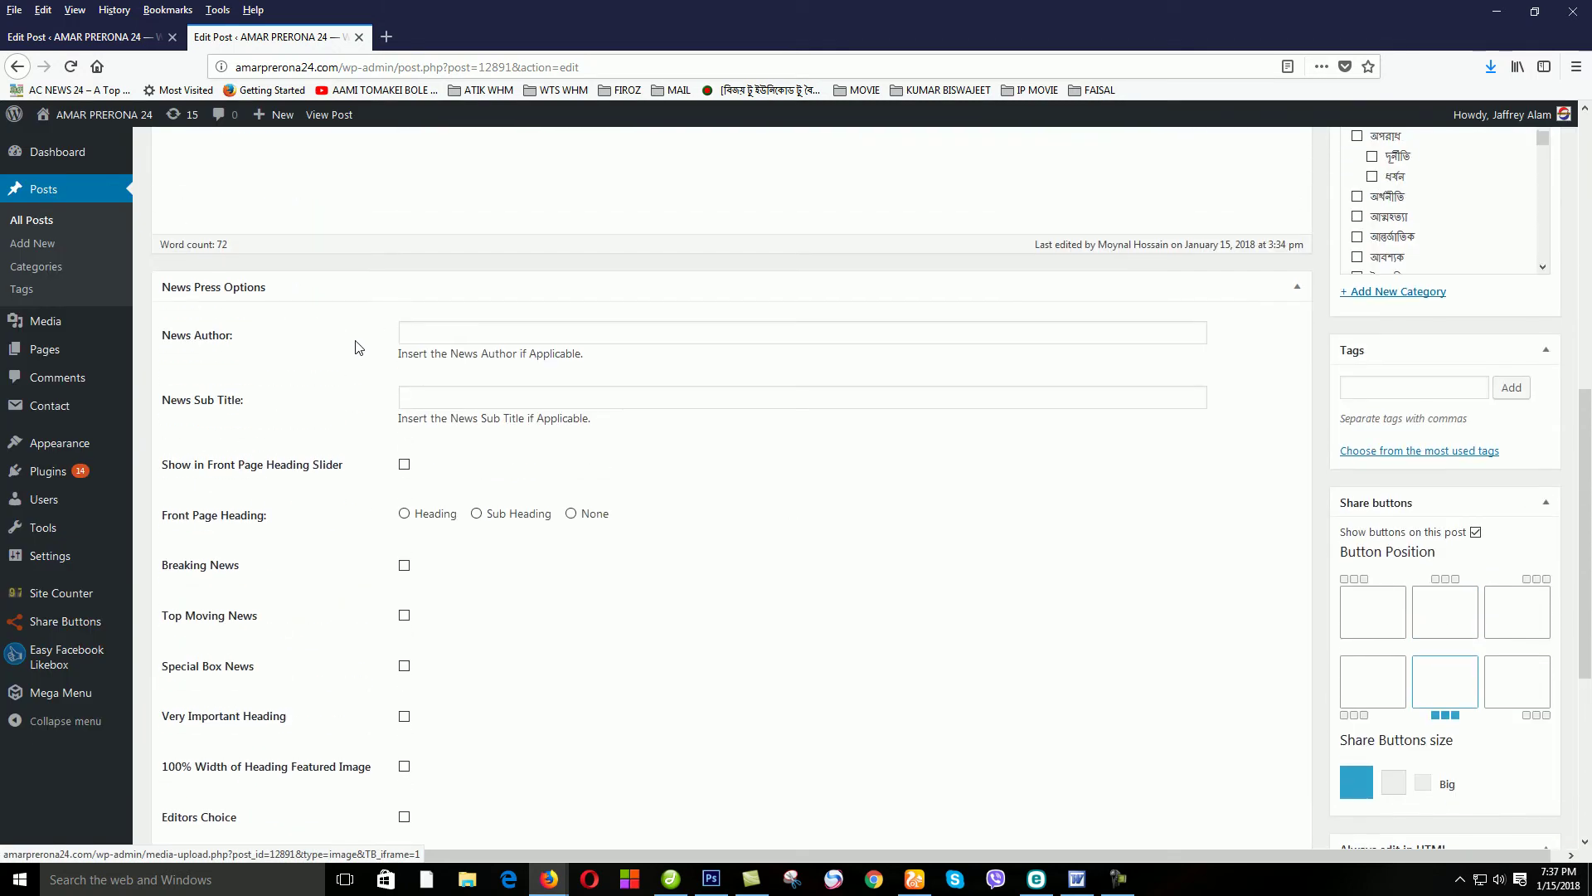
pyautogui.scroll(2, 315, 290)
pyautogui.scroll(-4, 431, 382)
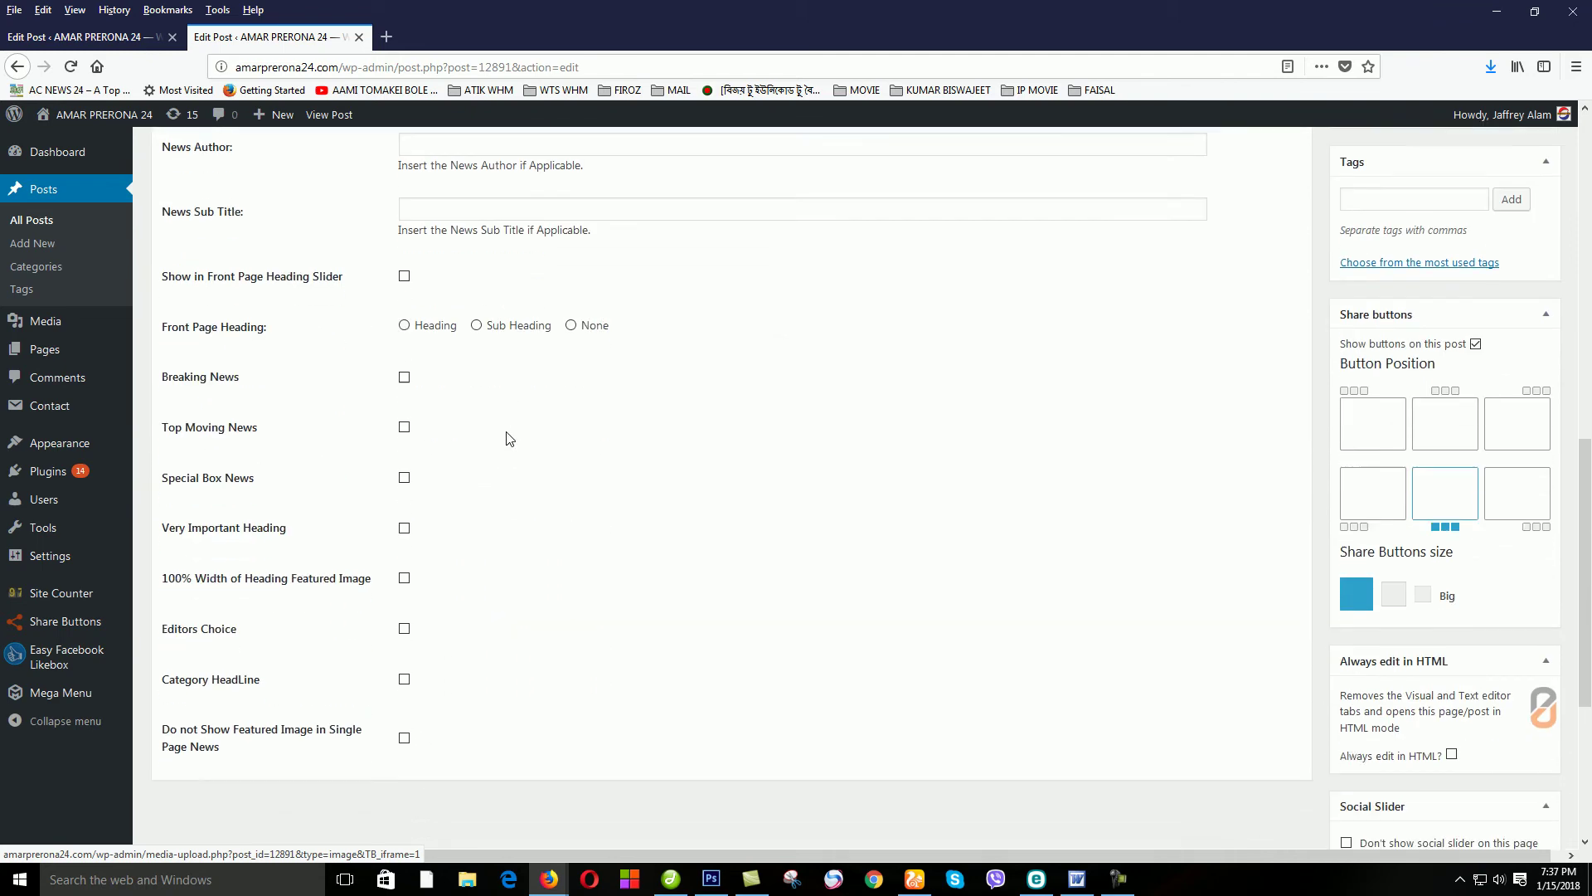
pyautogui.scroll(-4, 497, 452)
pyautogui.moveTo(52, 477)
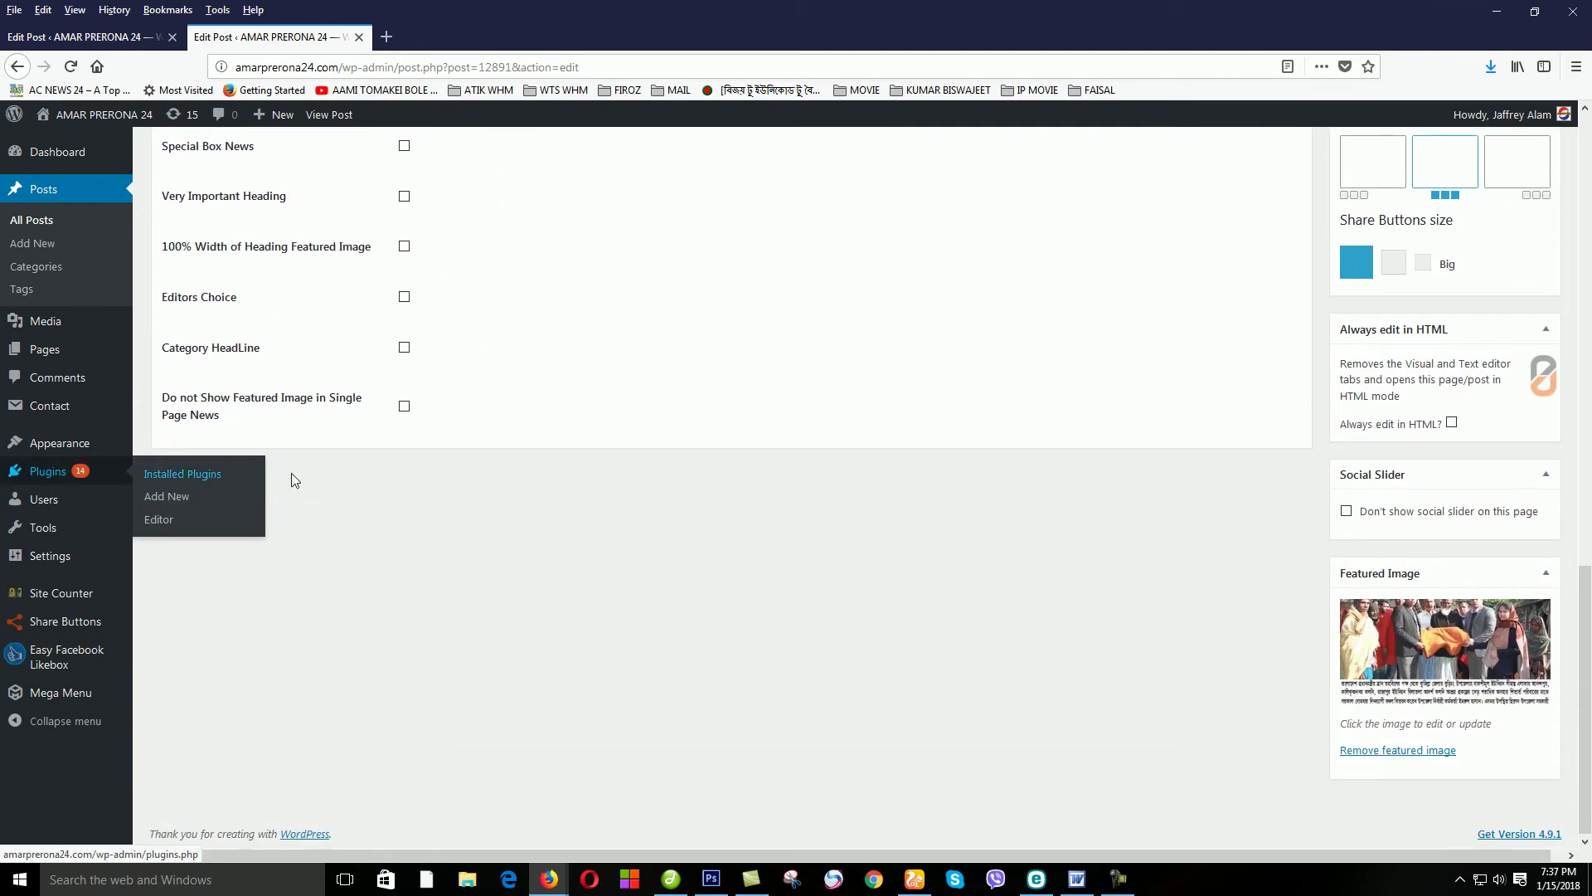
pyautogui.scroll(1, 402, 486)
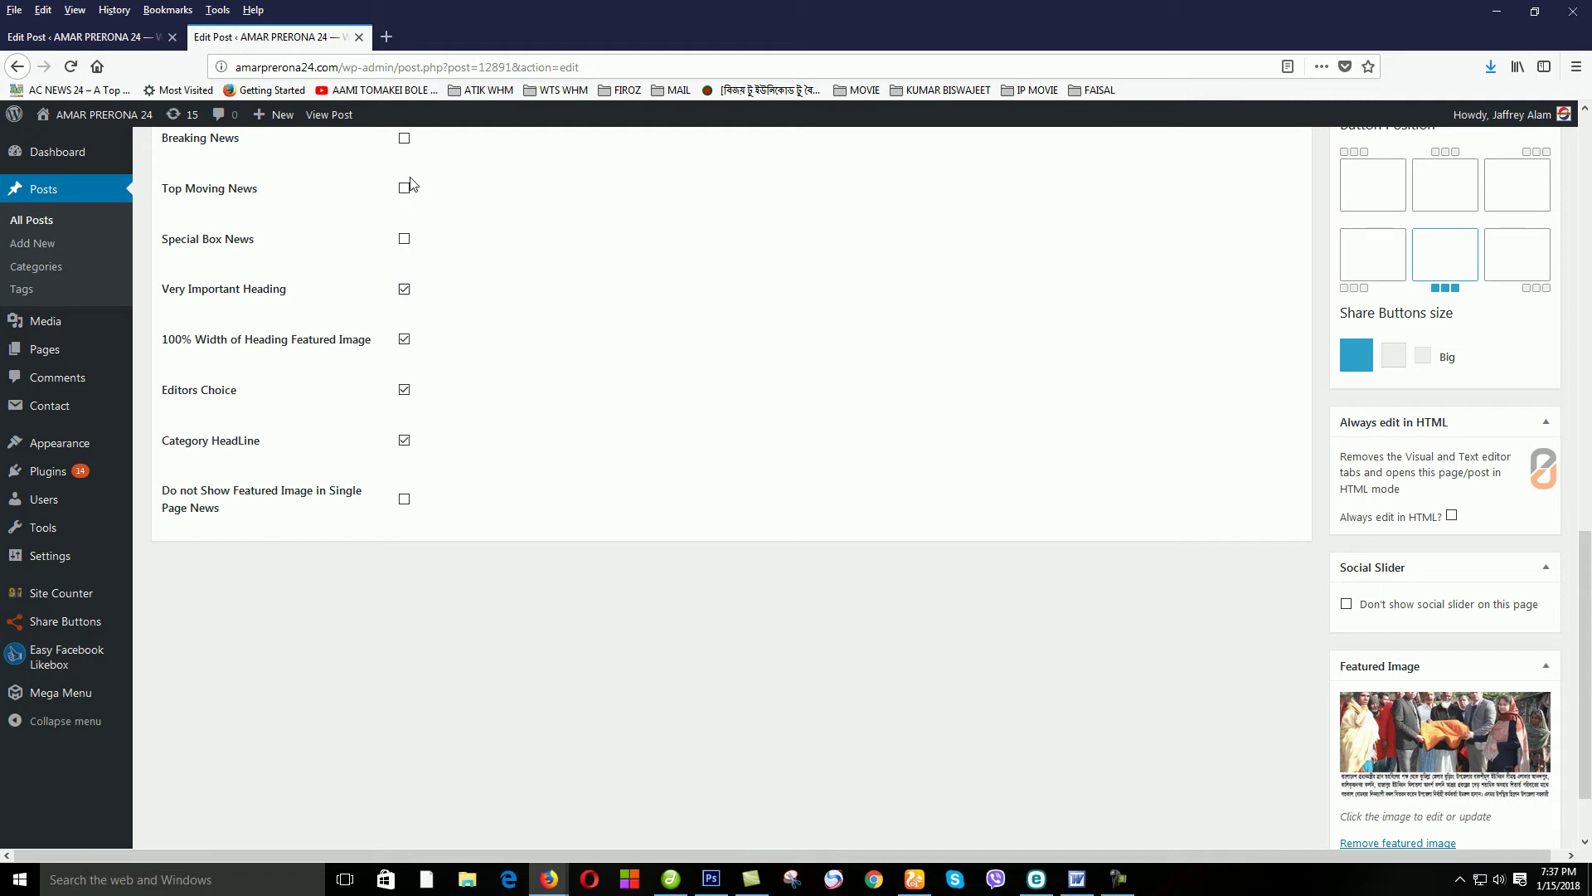
pyautogui.scroll(3, 478, 333)
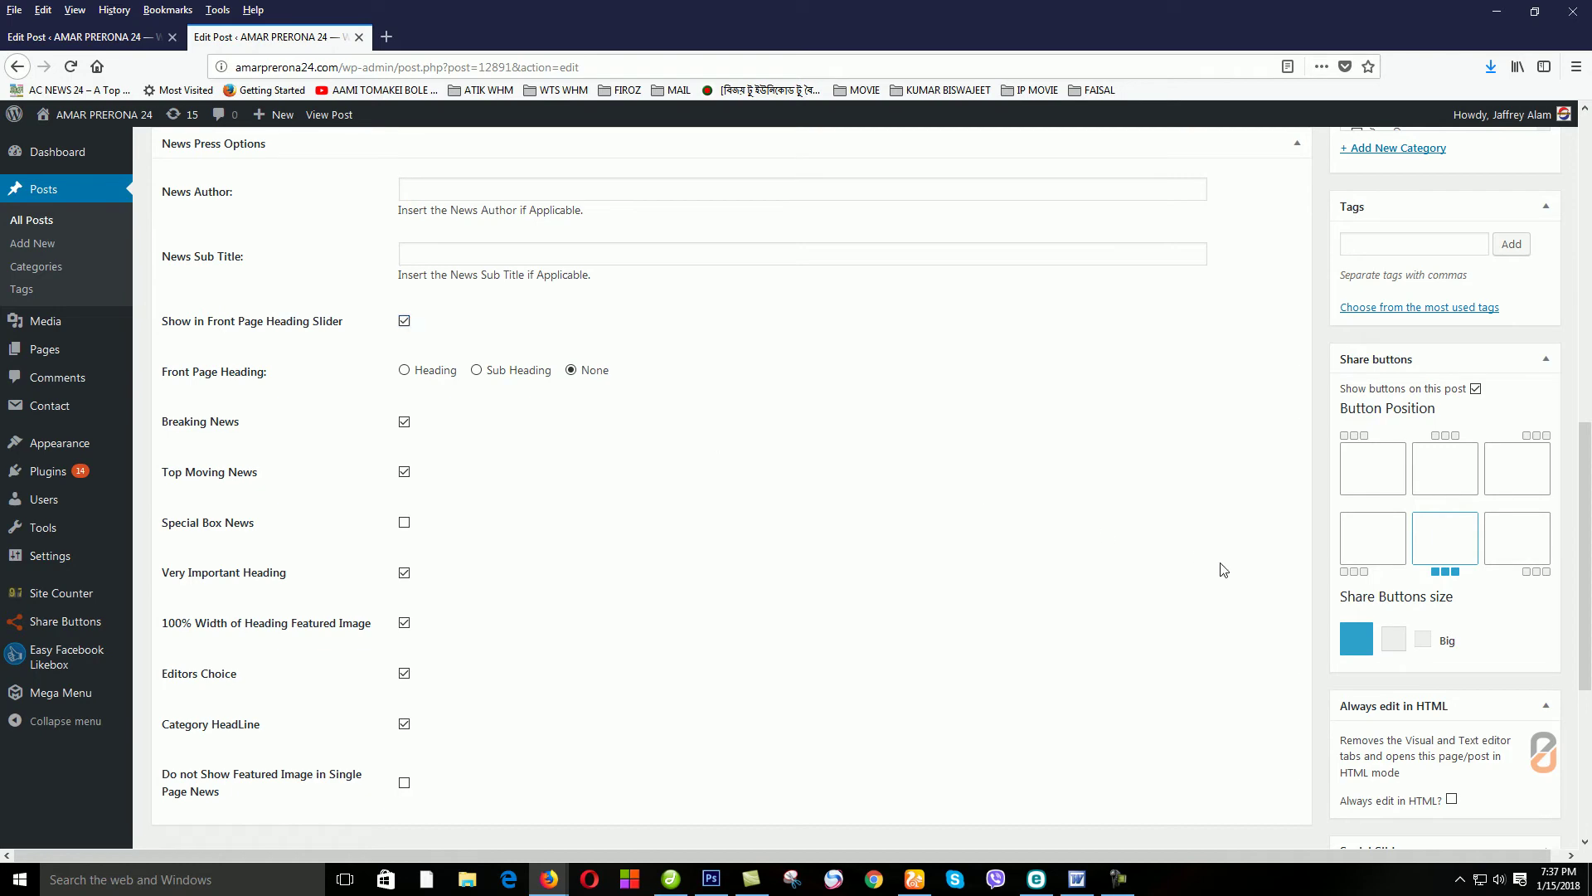
# - Review the post's selected categories, update the published post and check its saved News Press options
pyautogui.scroll(6, 1454, 608)
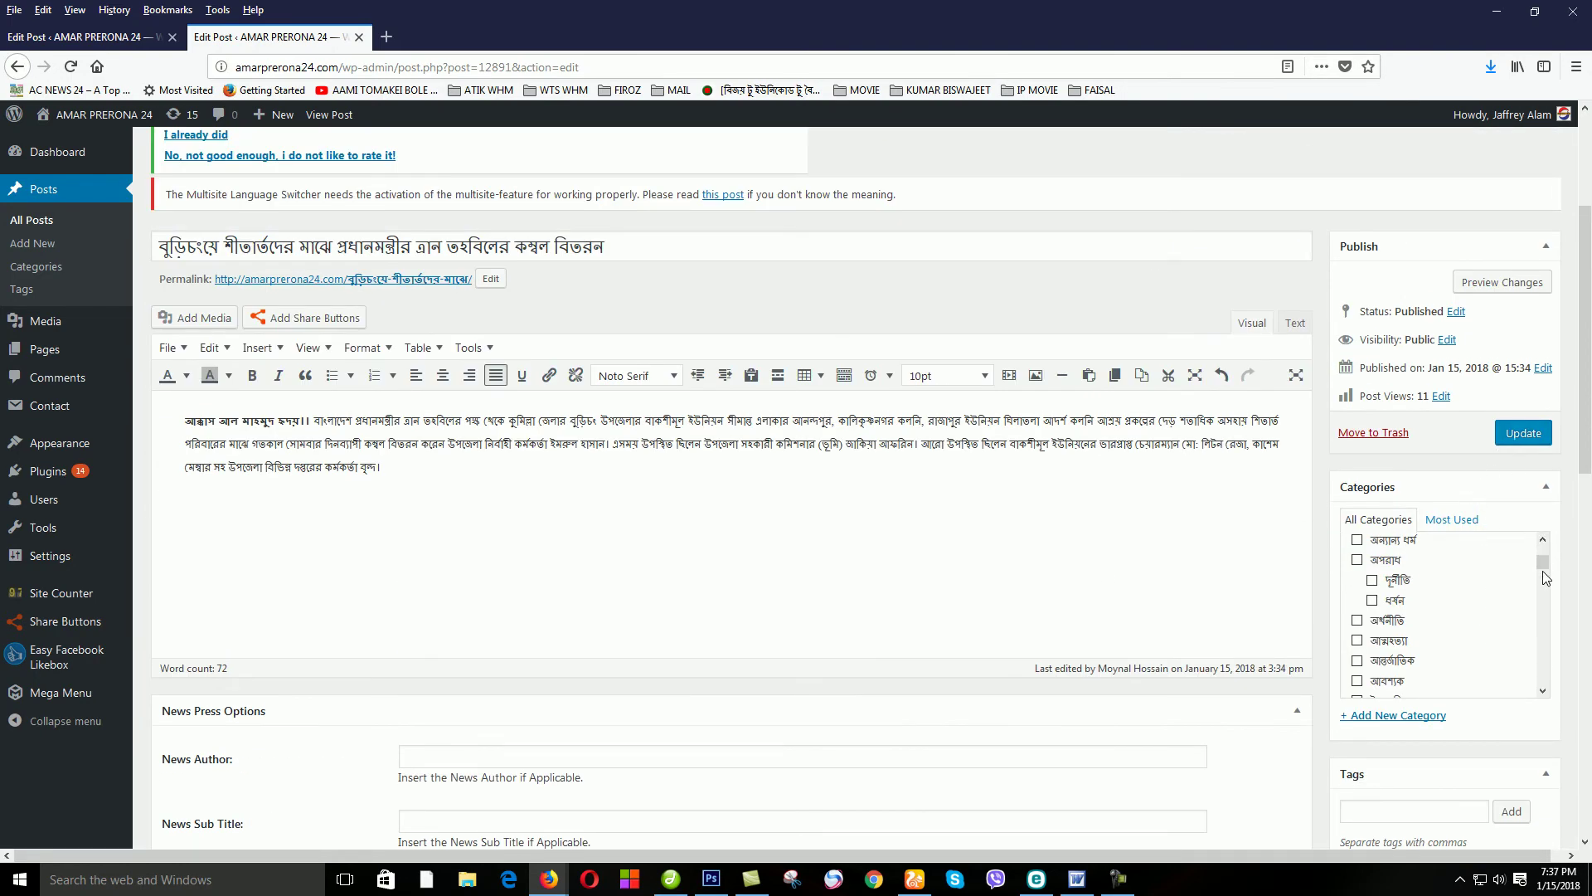
pyautogui.scroll(-3, 1546, 578)
pyautogui.moveTo(1546, 581); pyautogui.dragTo(1546, 550)
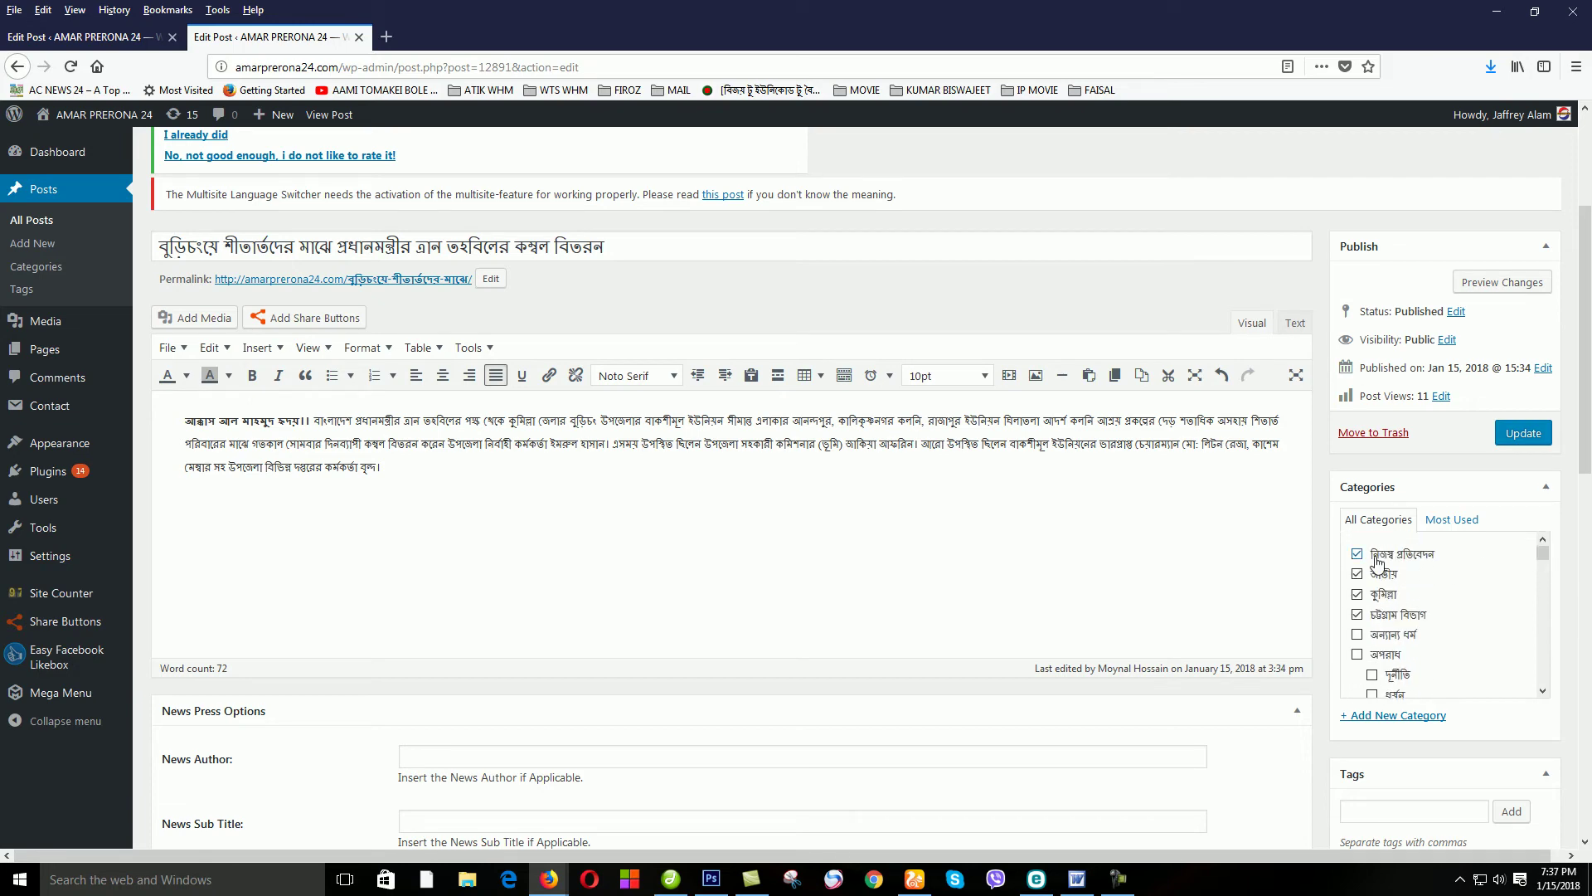
pyautogui.click(1522, 431)
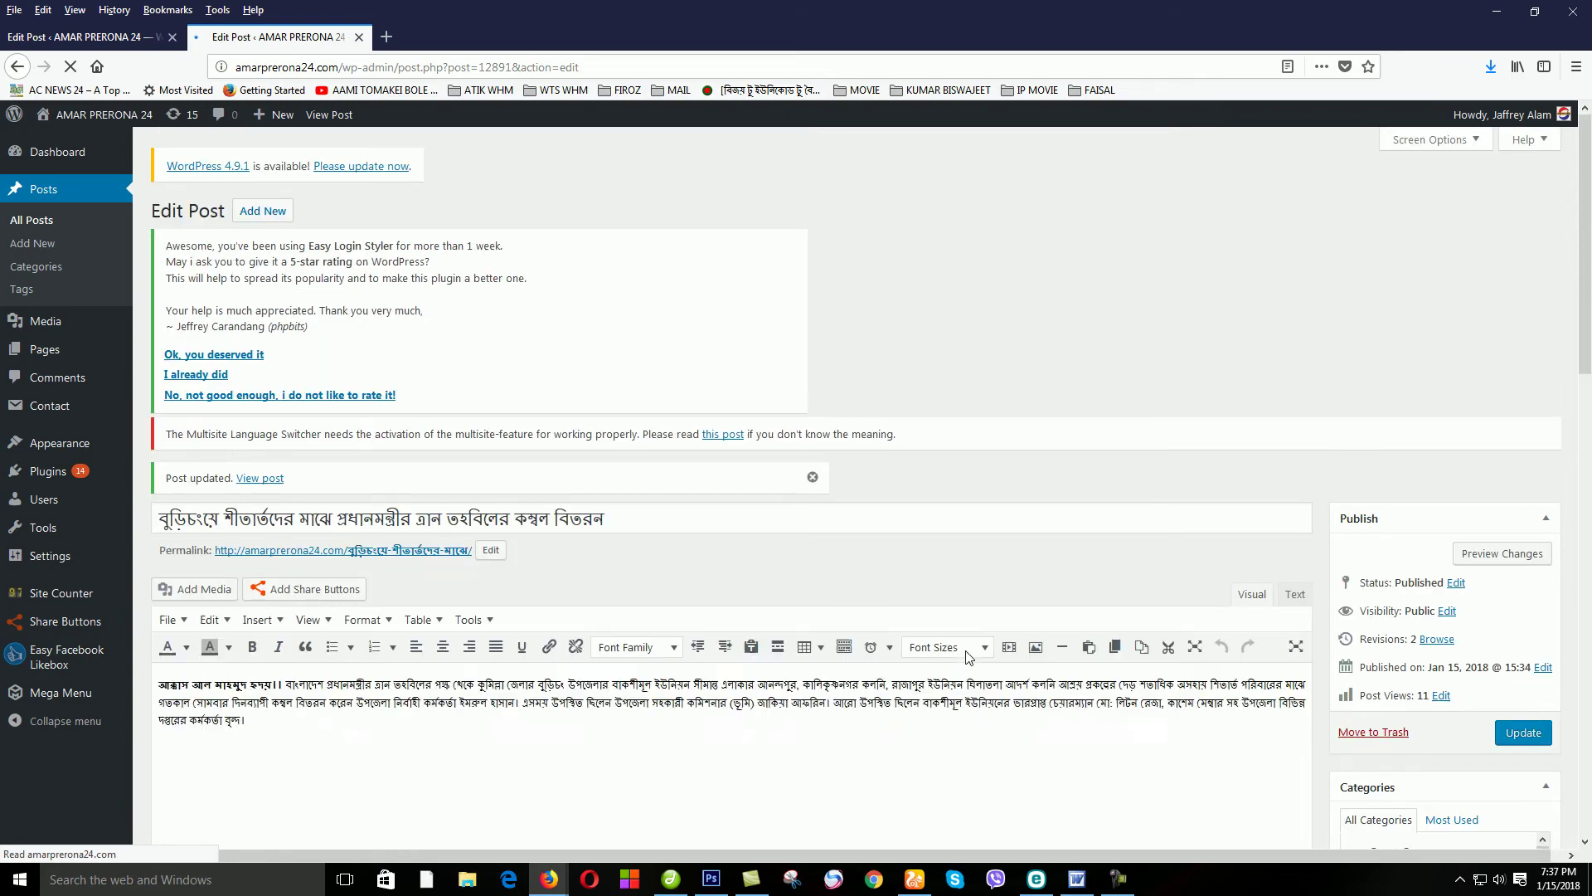
pyautogui.scroll(-15, 788, 634)
pyautogui.scroll(15, 694, 569)
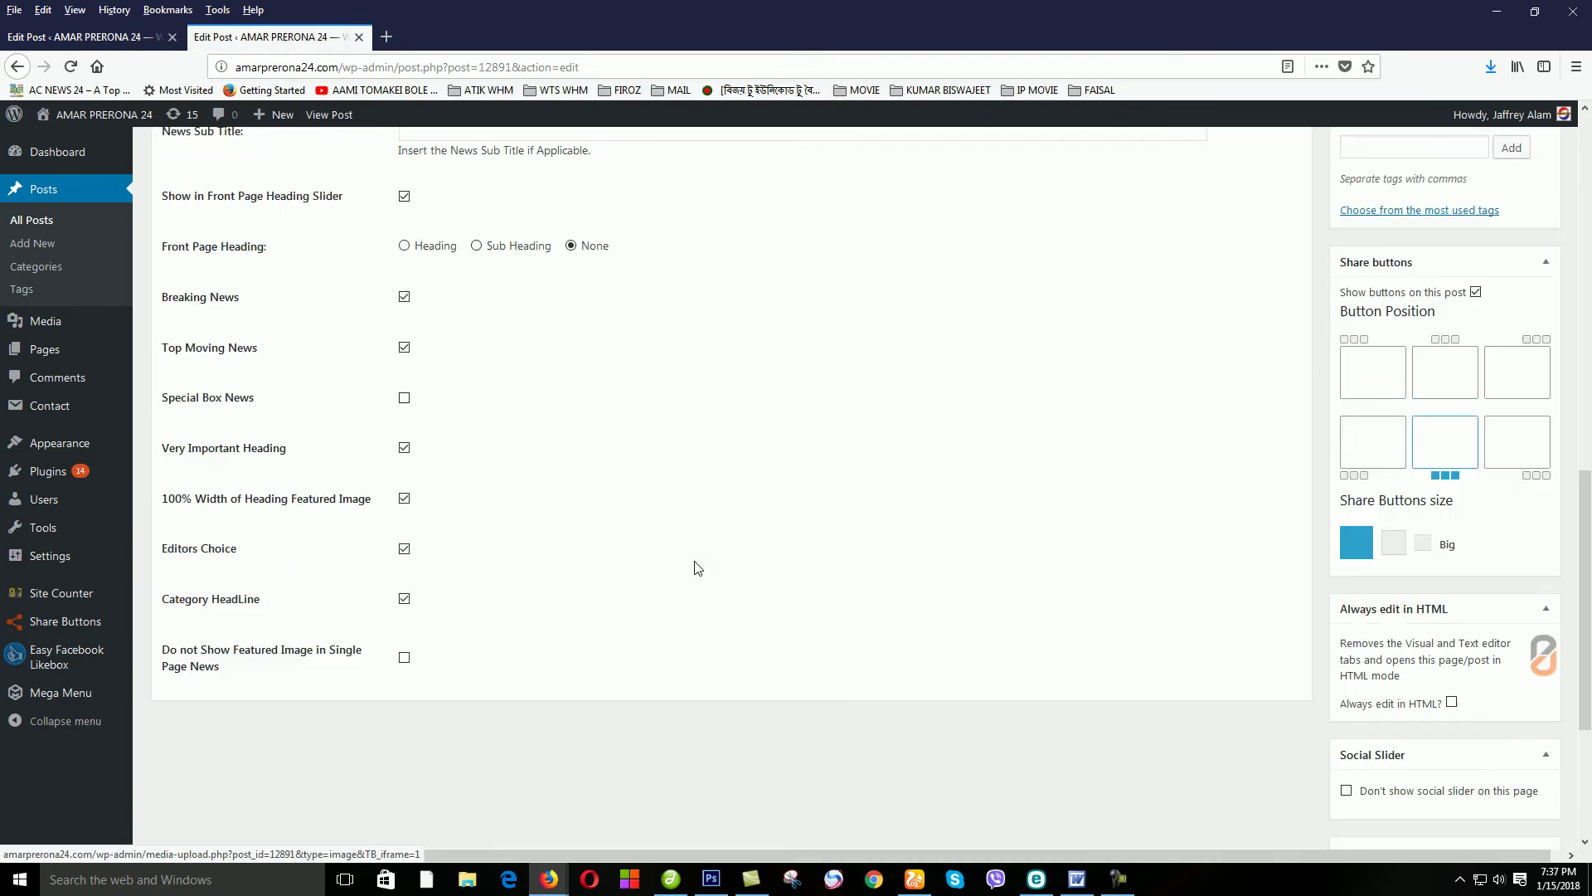
pyautogui.scroll(2, 4, 292)
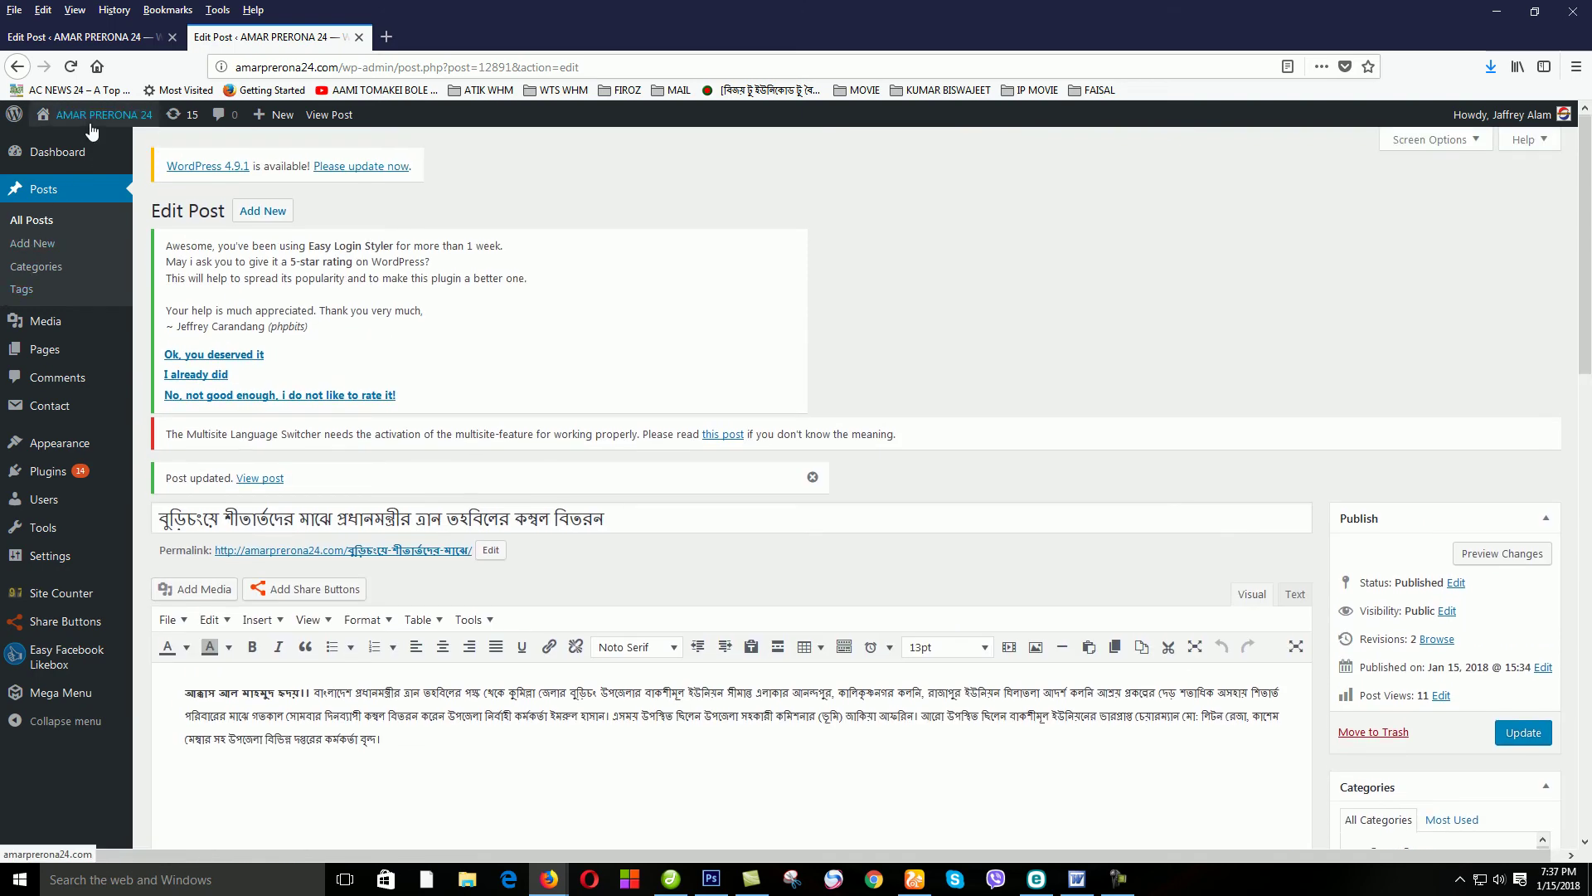
# - Open the live site's front page in a new tab and show the blanket distribution post in the heading slider
pyautogui.moveTo(95, 115)
pyautogui.middleClick(63, 150)
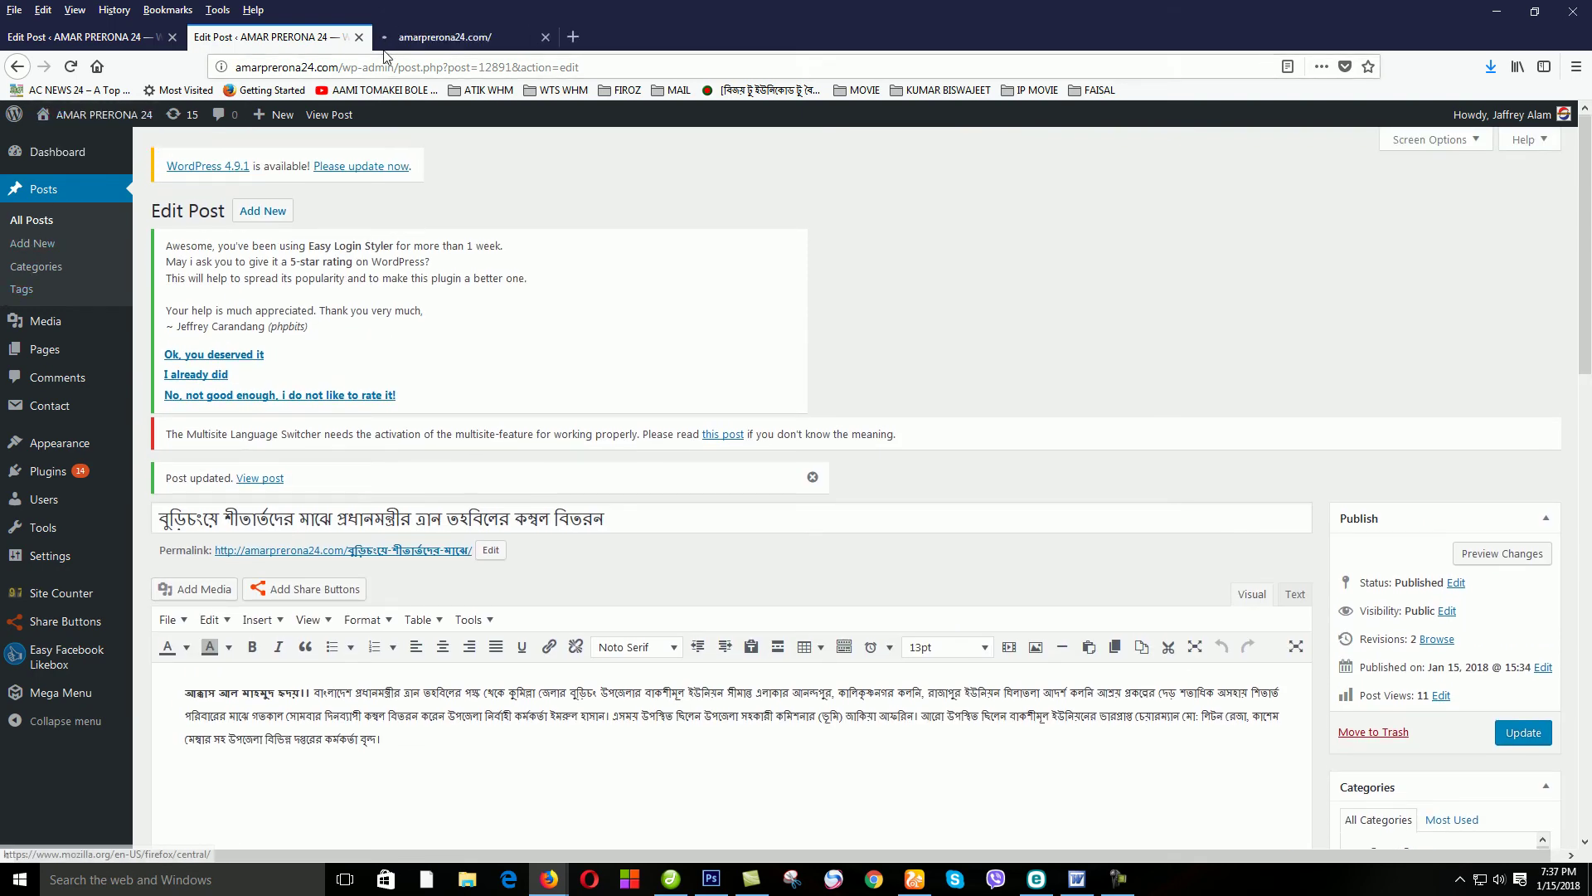
pyautogui.click(440, 37)
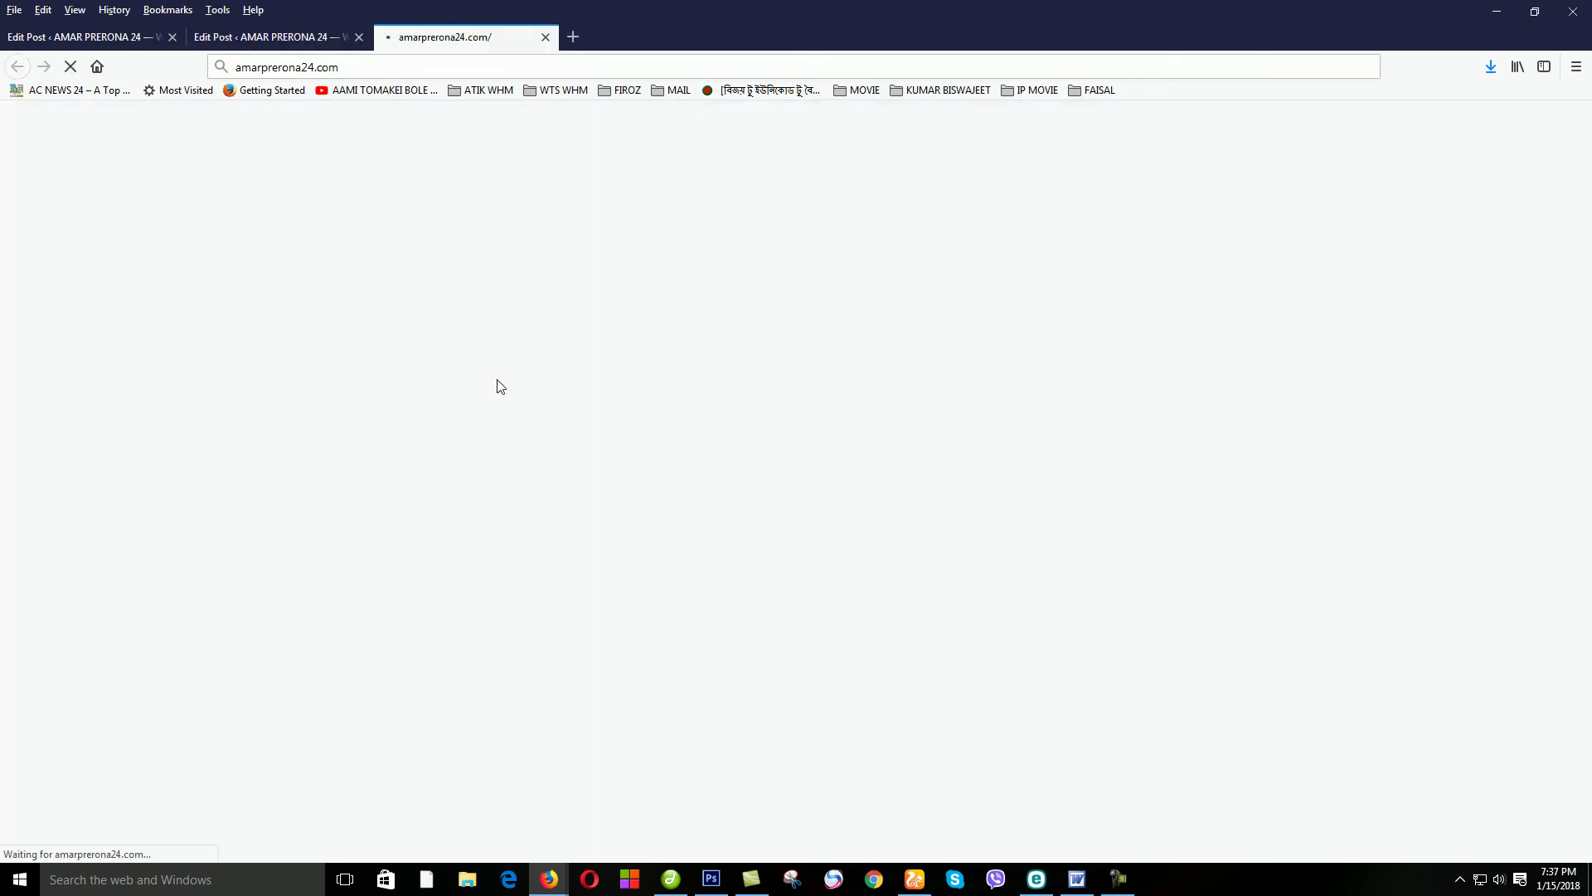
pyautogui.scroll(-2, 77, 403)
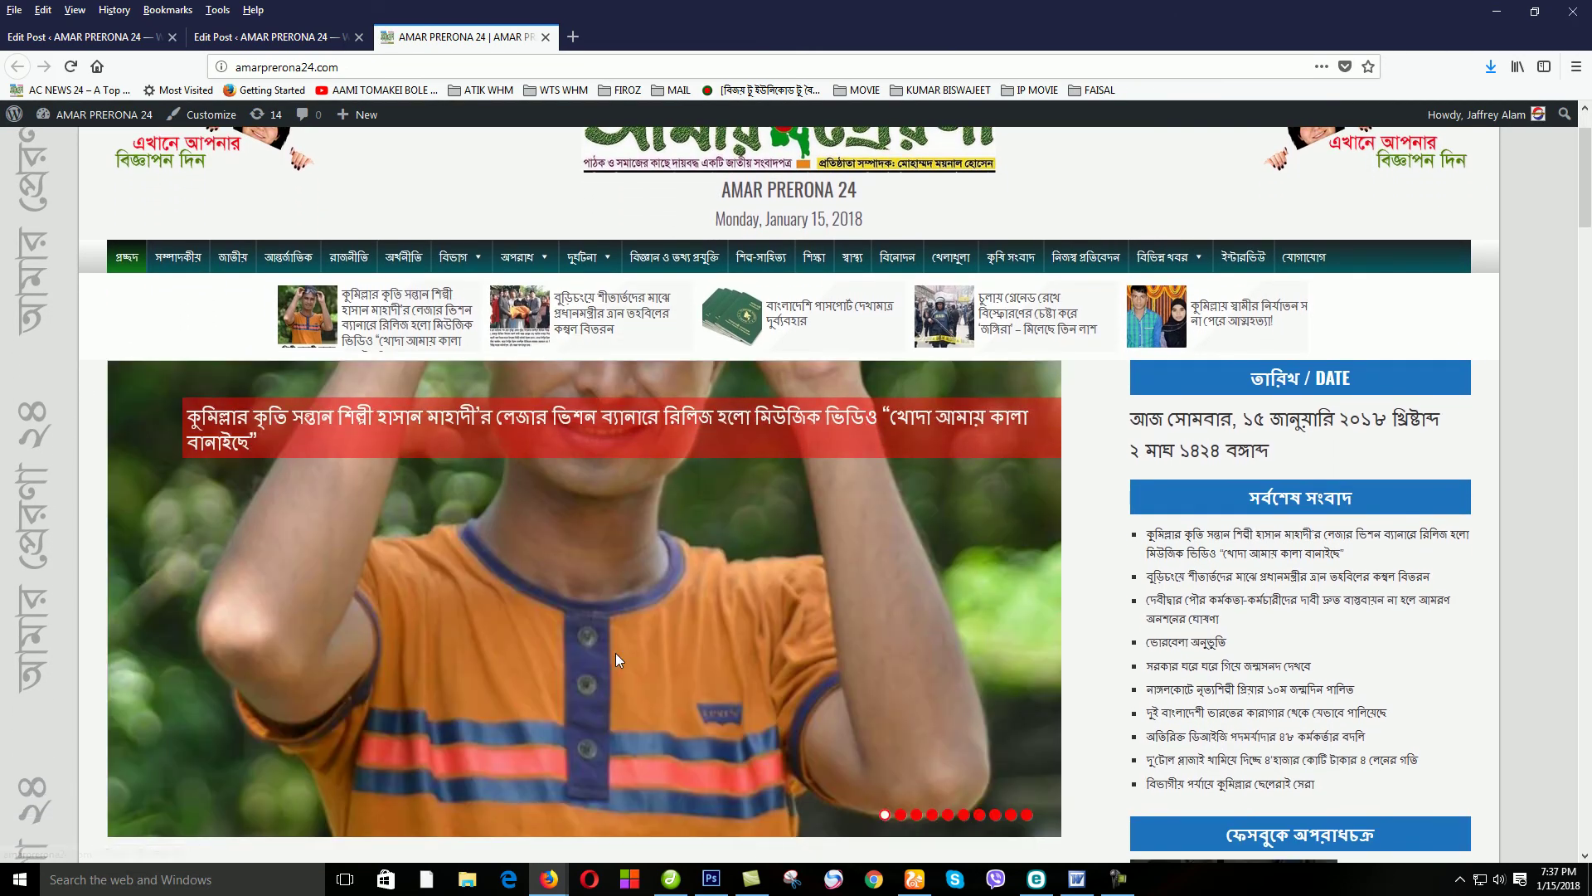
pyautogui.scroll(-3, 616, 654)
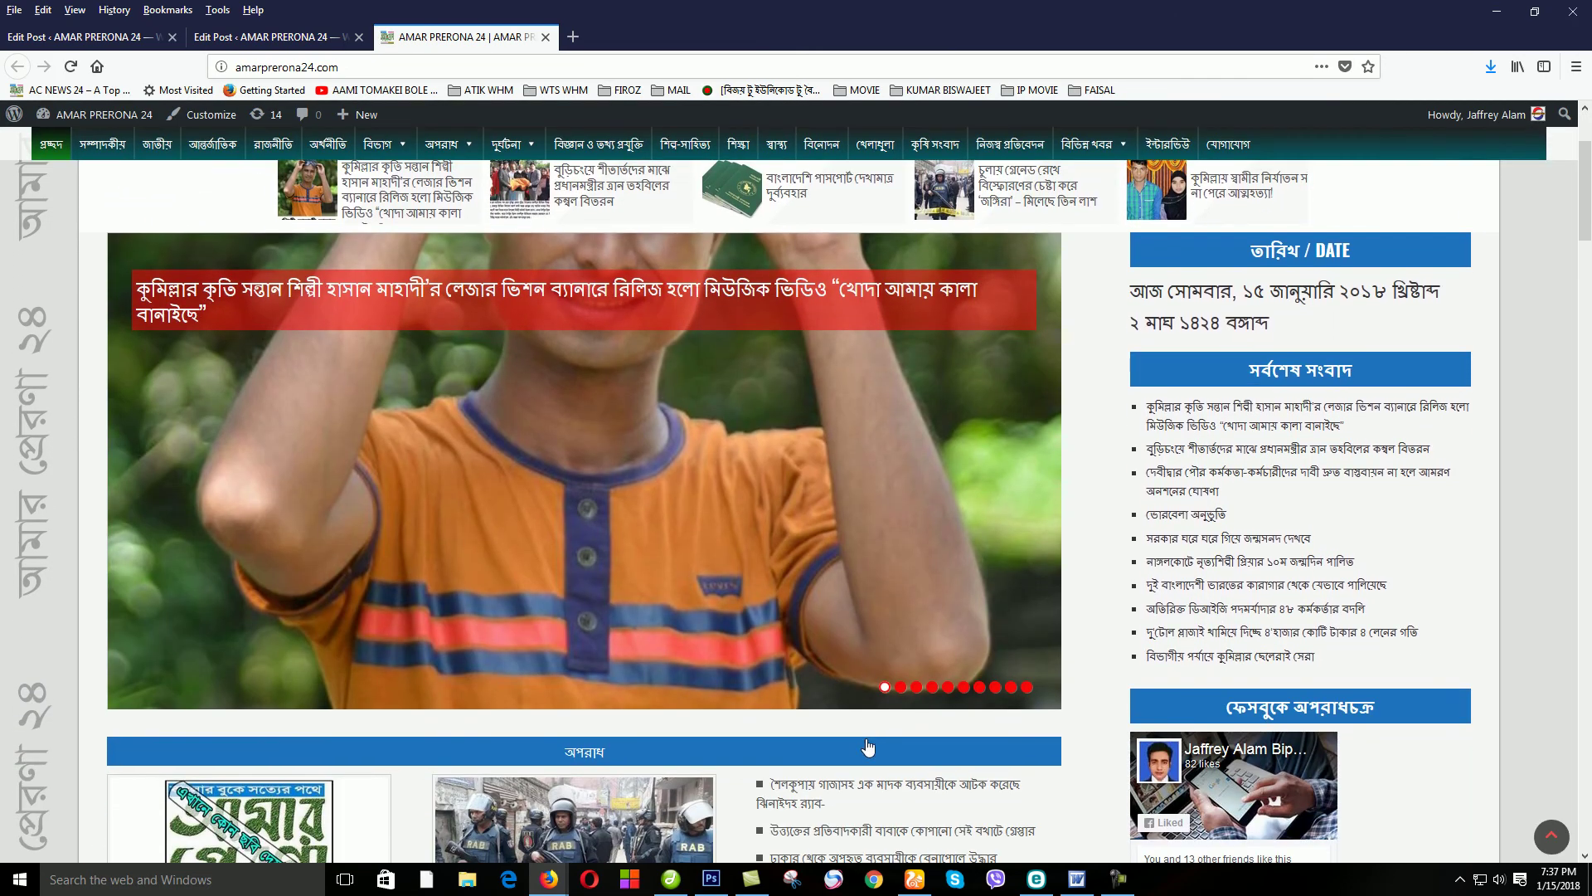
pyautogui.click(899, 688)
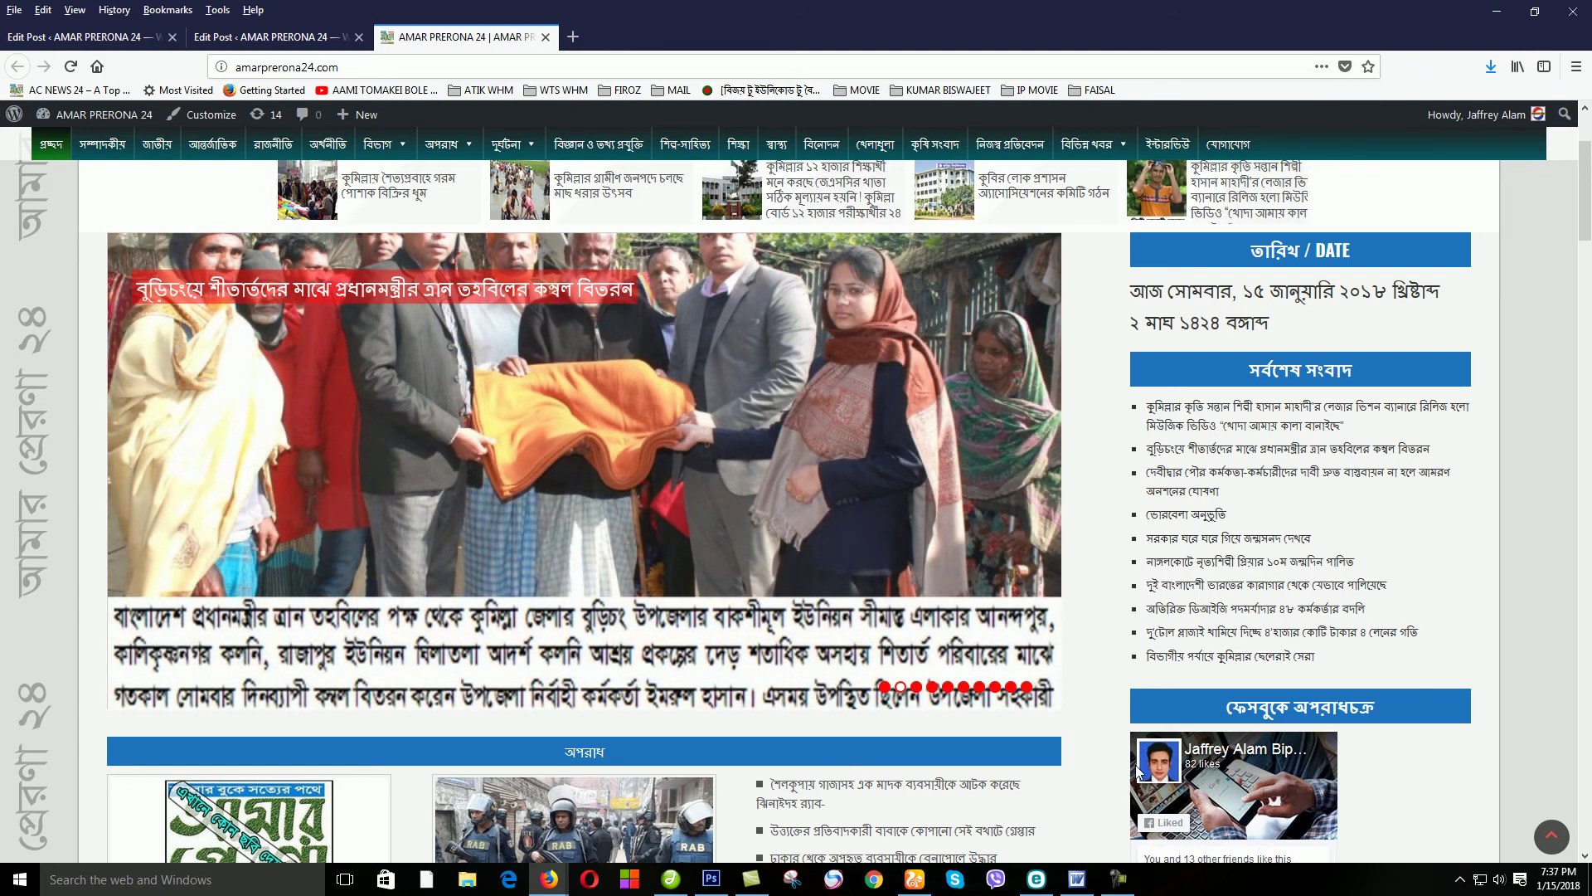
# - Examine the front page's category sections for the updated posts' photos and the posts that still use the placeholder image
pyautogui.scroll(-7, 912, 772)
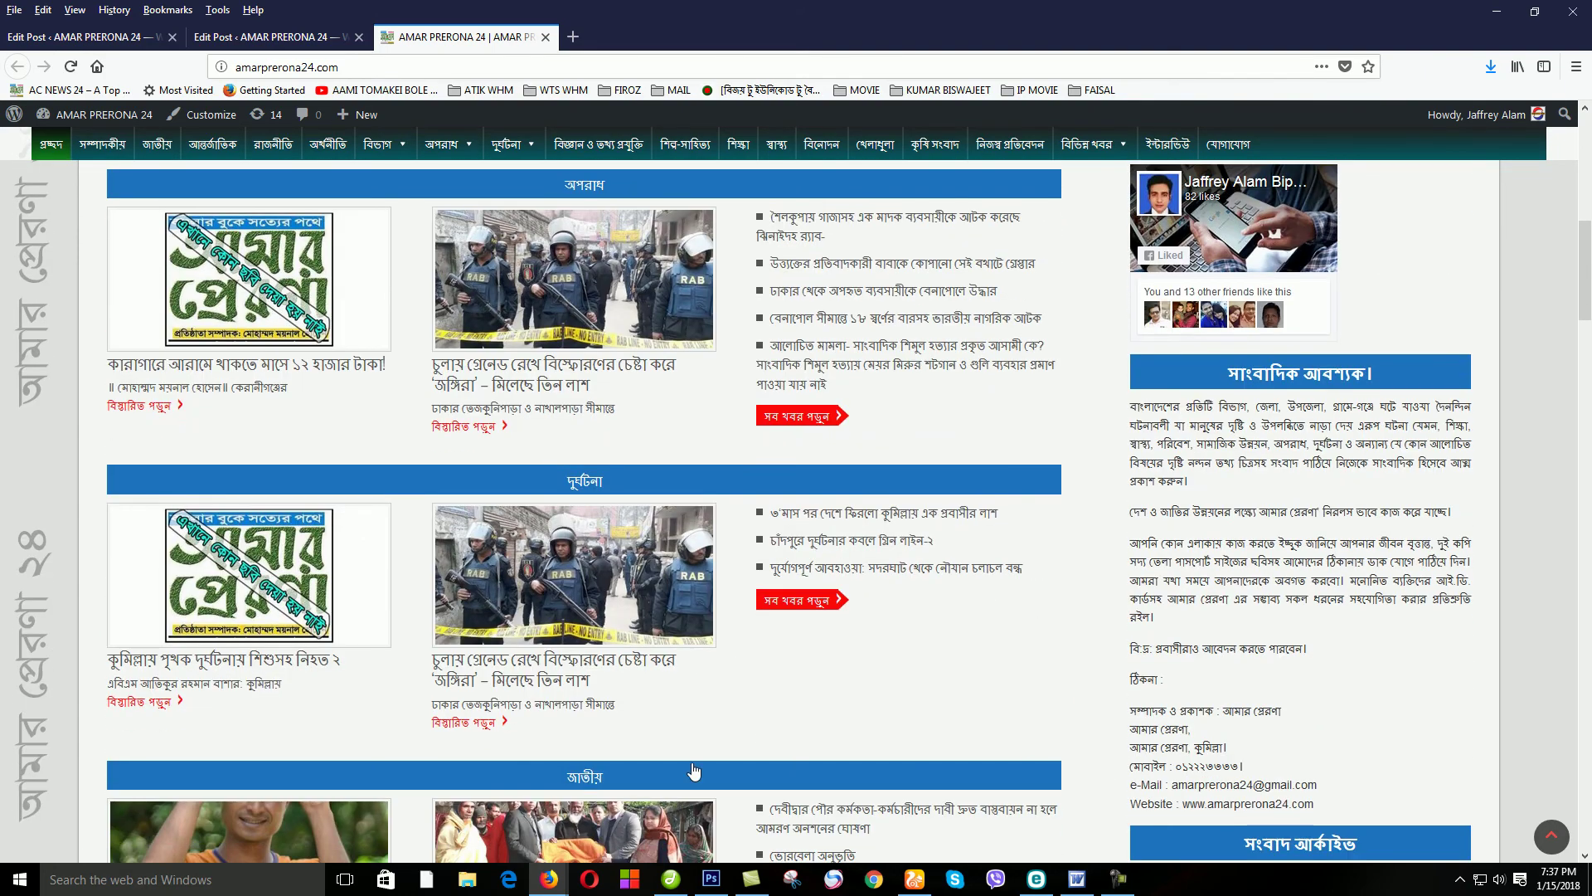
pyautogui.scroll(-3, 578, 838)
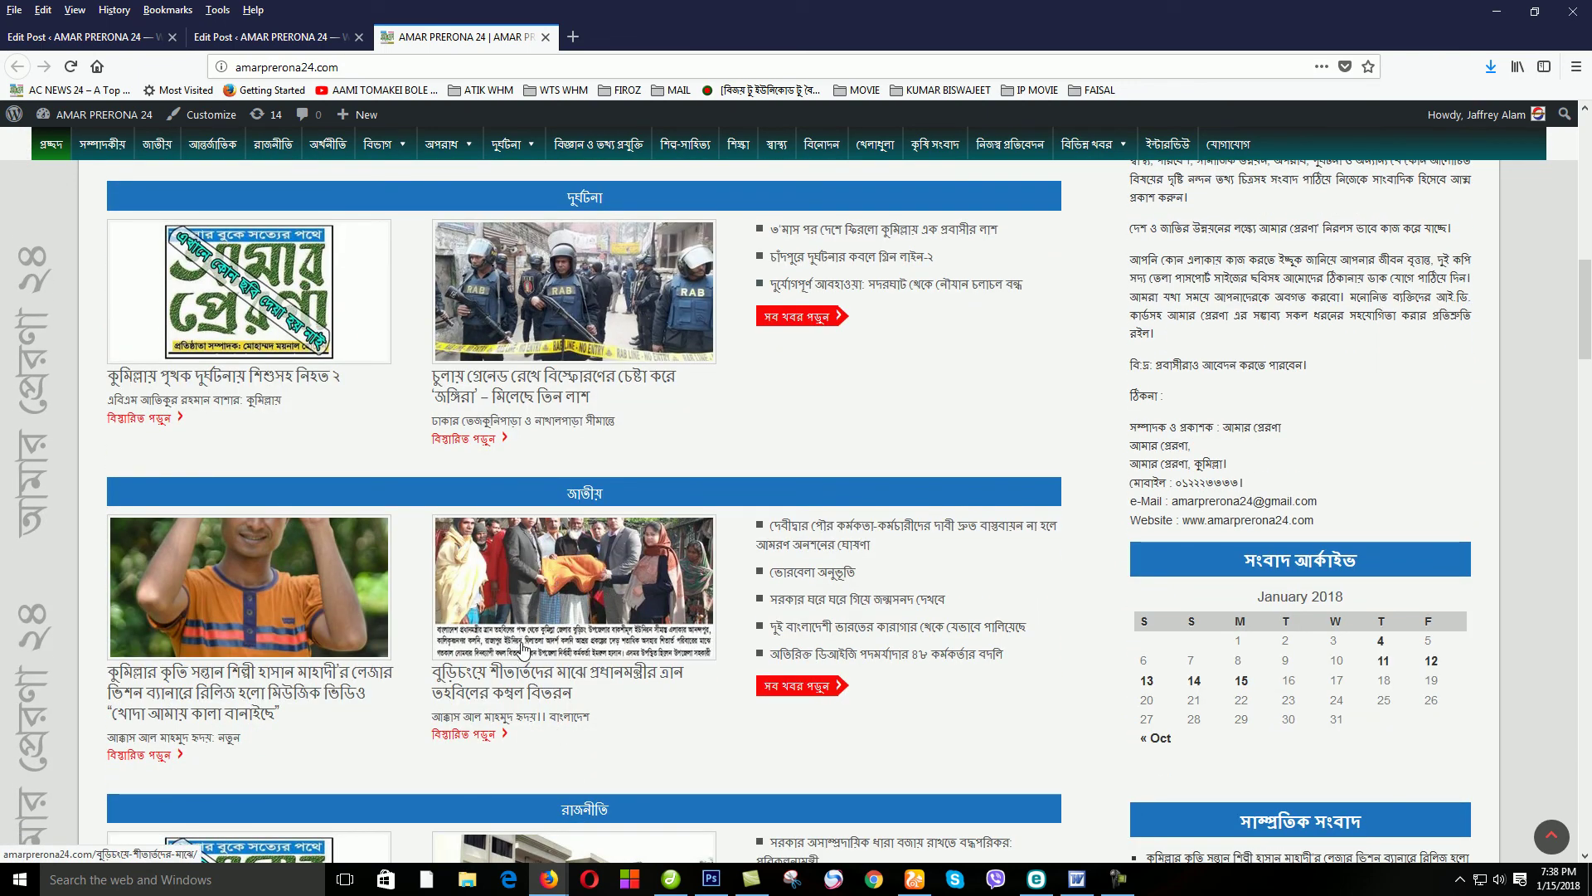
pyautogui.scroll(3, 523, 648)
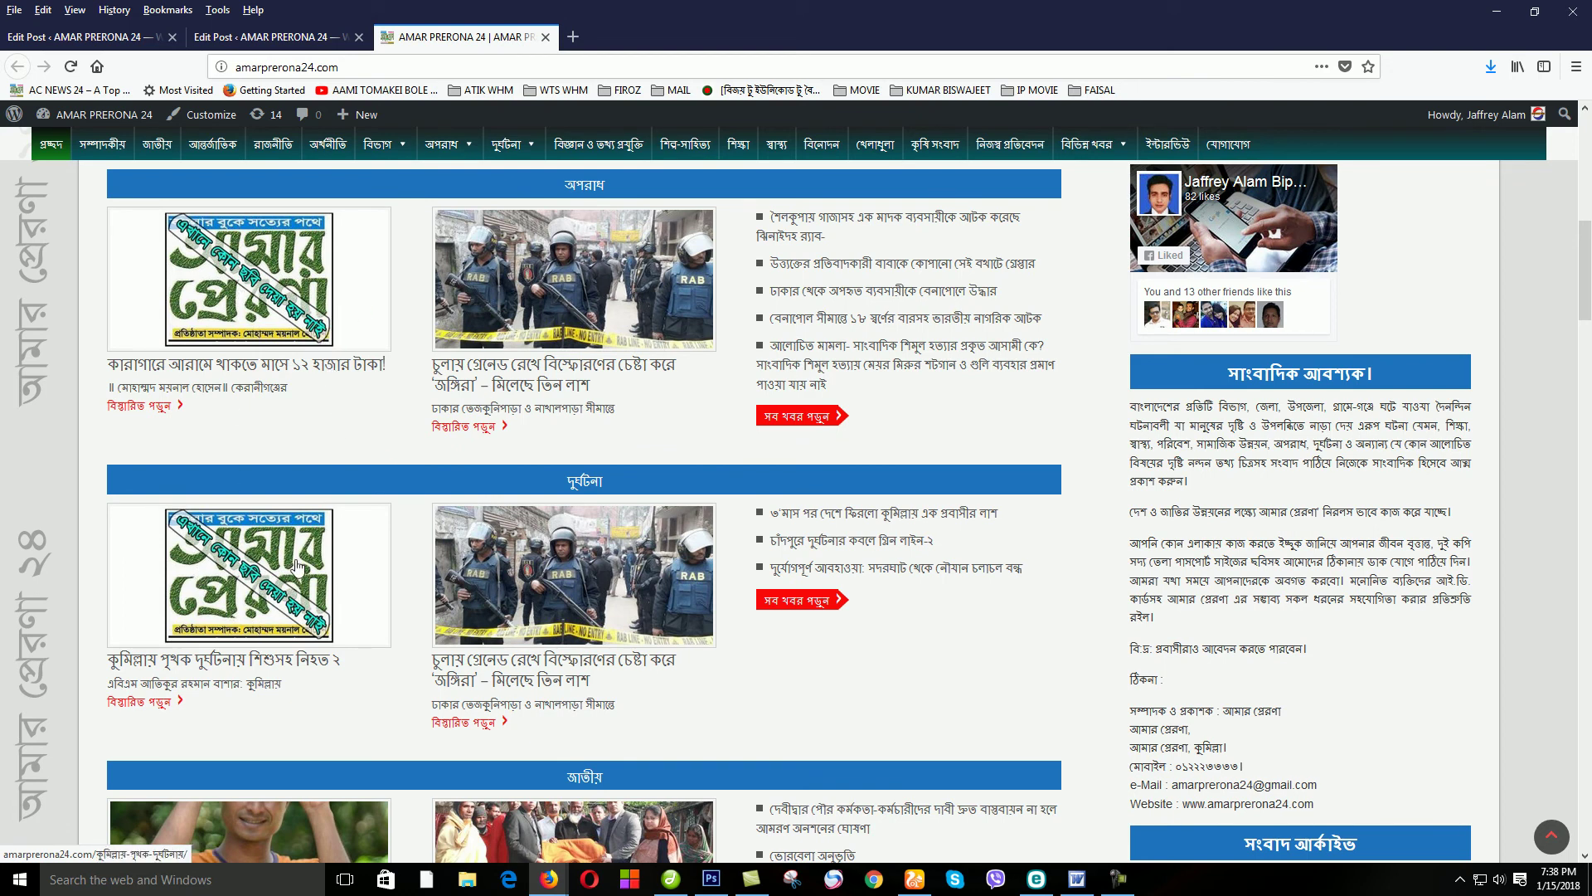
pyautogui.scroll(2, 296, 566)
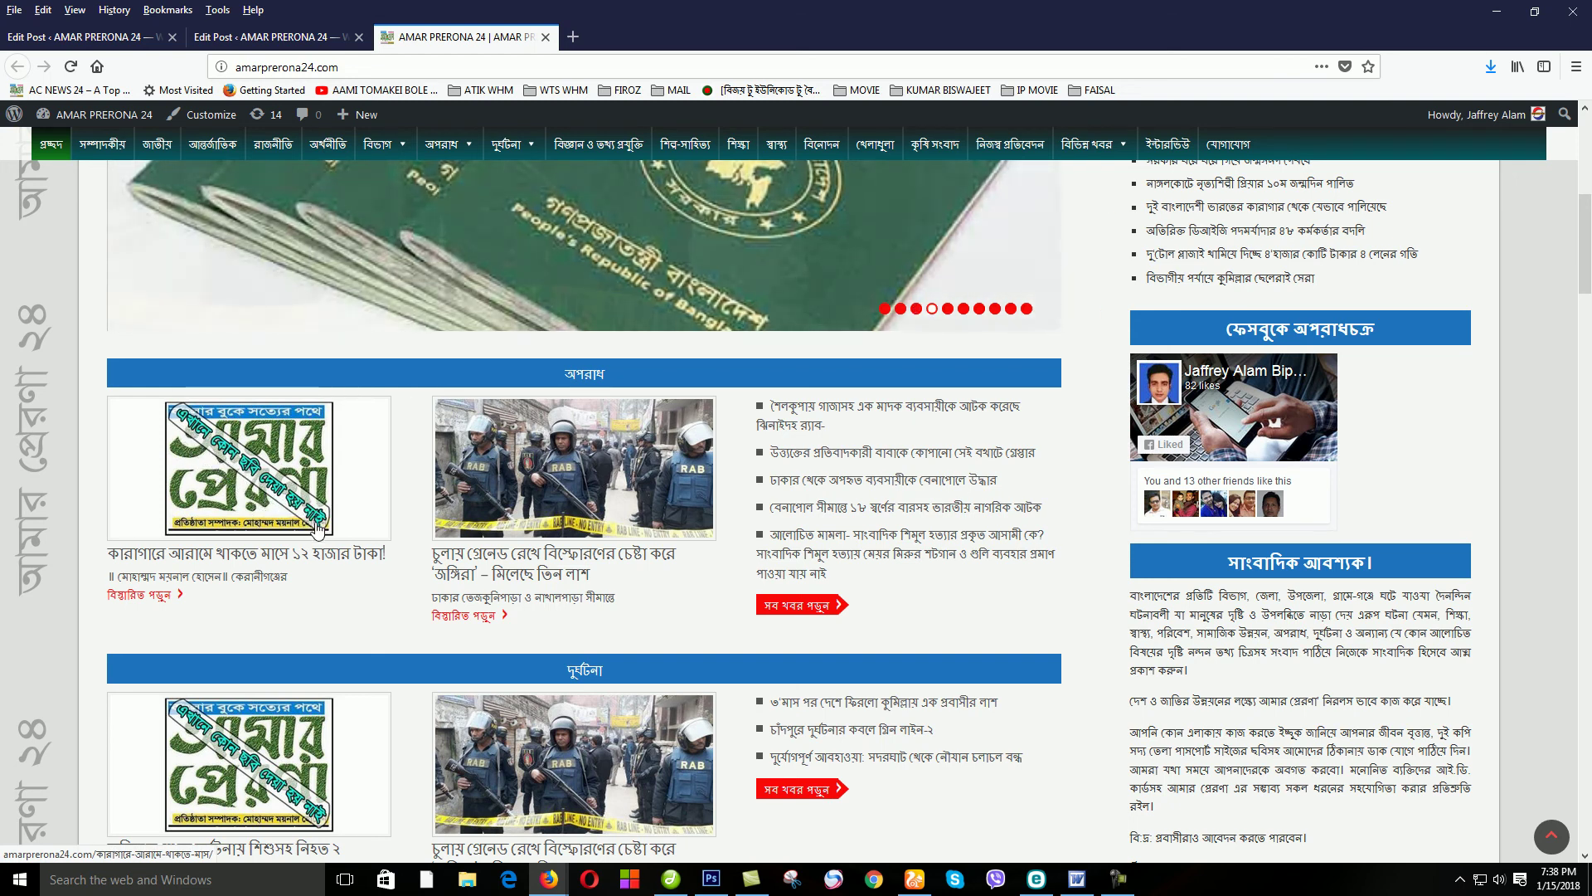
pyautogui.click(257, 479)
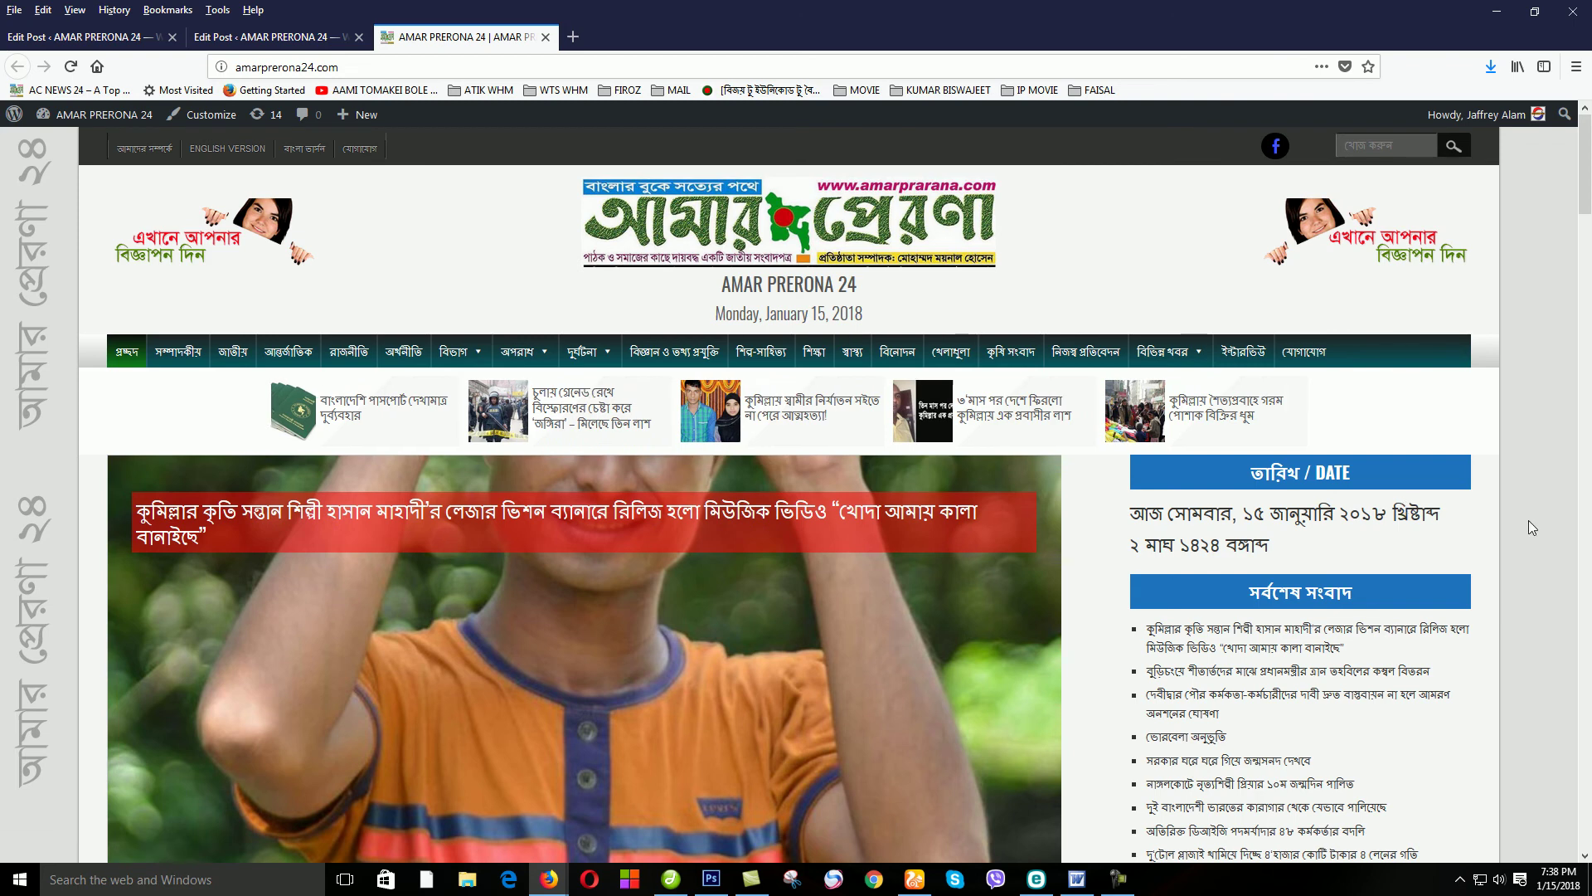
# - Log out of the WordPress account and return to the AMAR PRERONA 24 front page
pyautogui.moveTo(1503, 122)
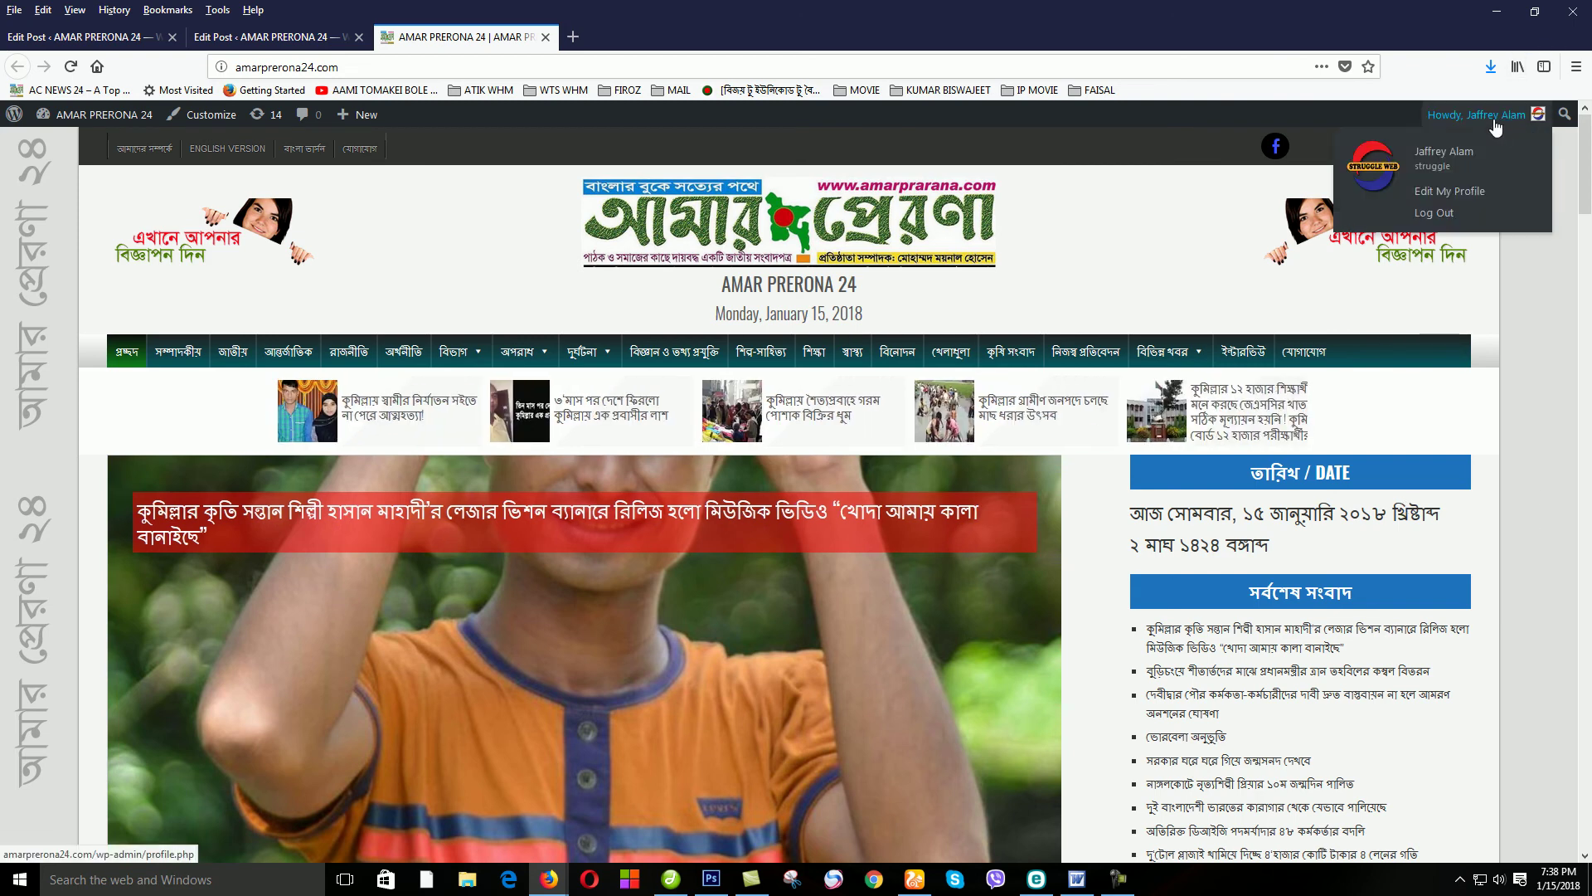
pyautogui.click(1438, 214)
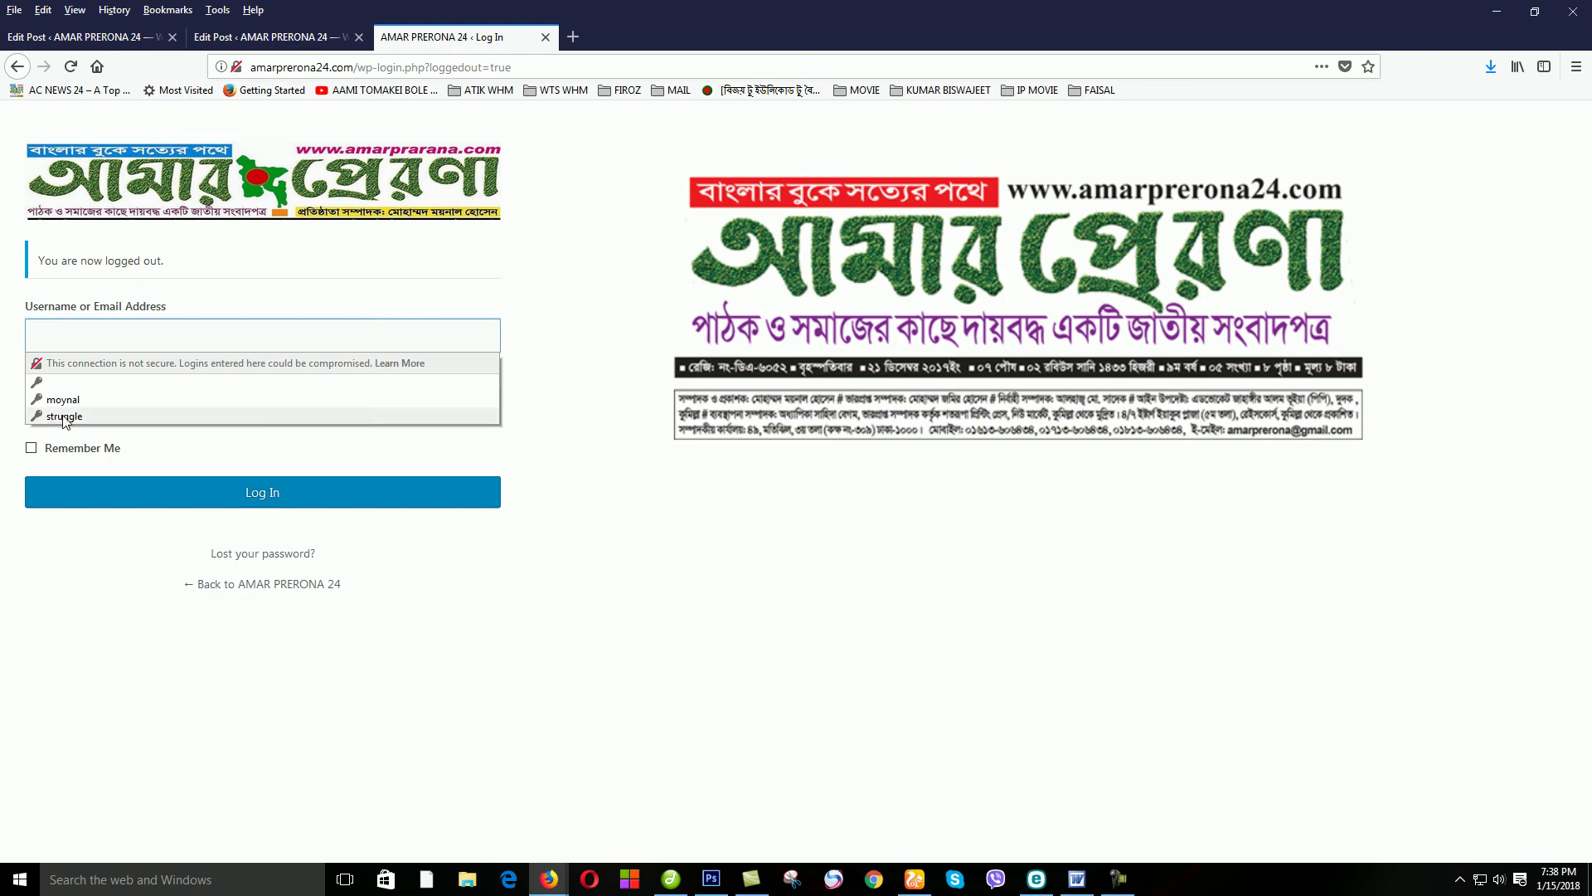
pyautogui.click(143, 585)
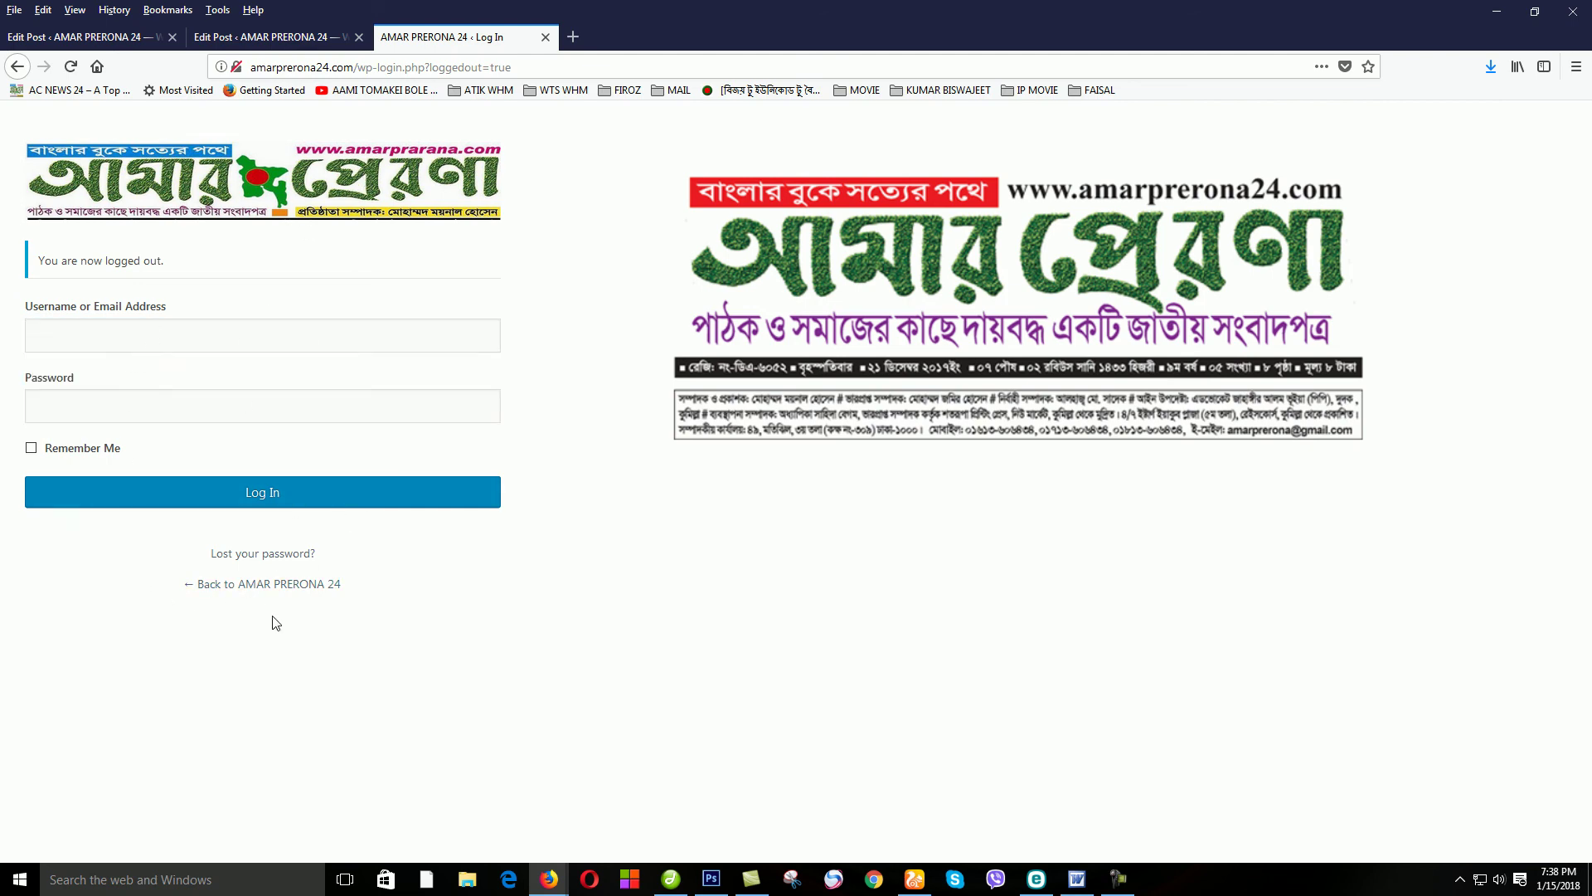
pyautogui.click(288, 586)
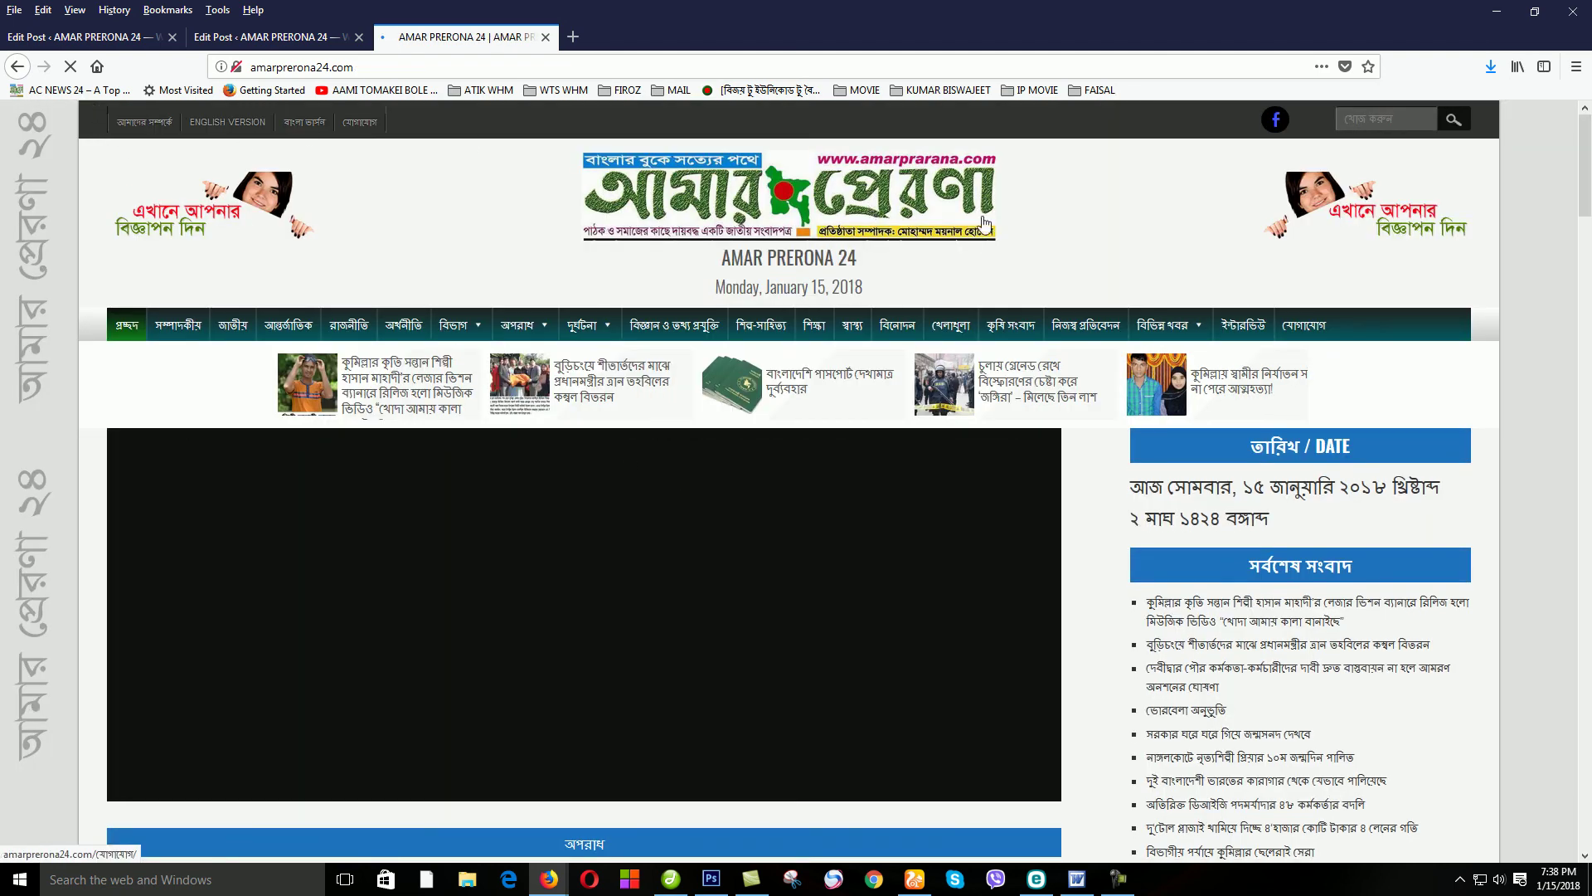
# - Review the front page's slider and category sections as a logged-out visitor
pyautogui.scroll(-2, 1111, 476)
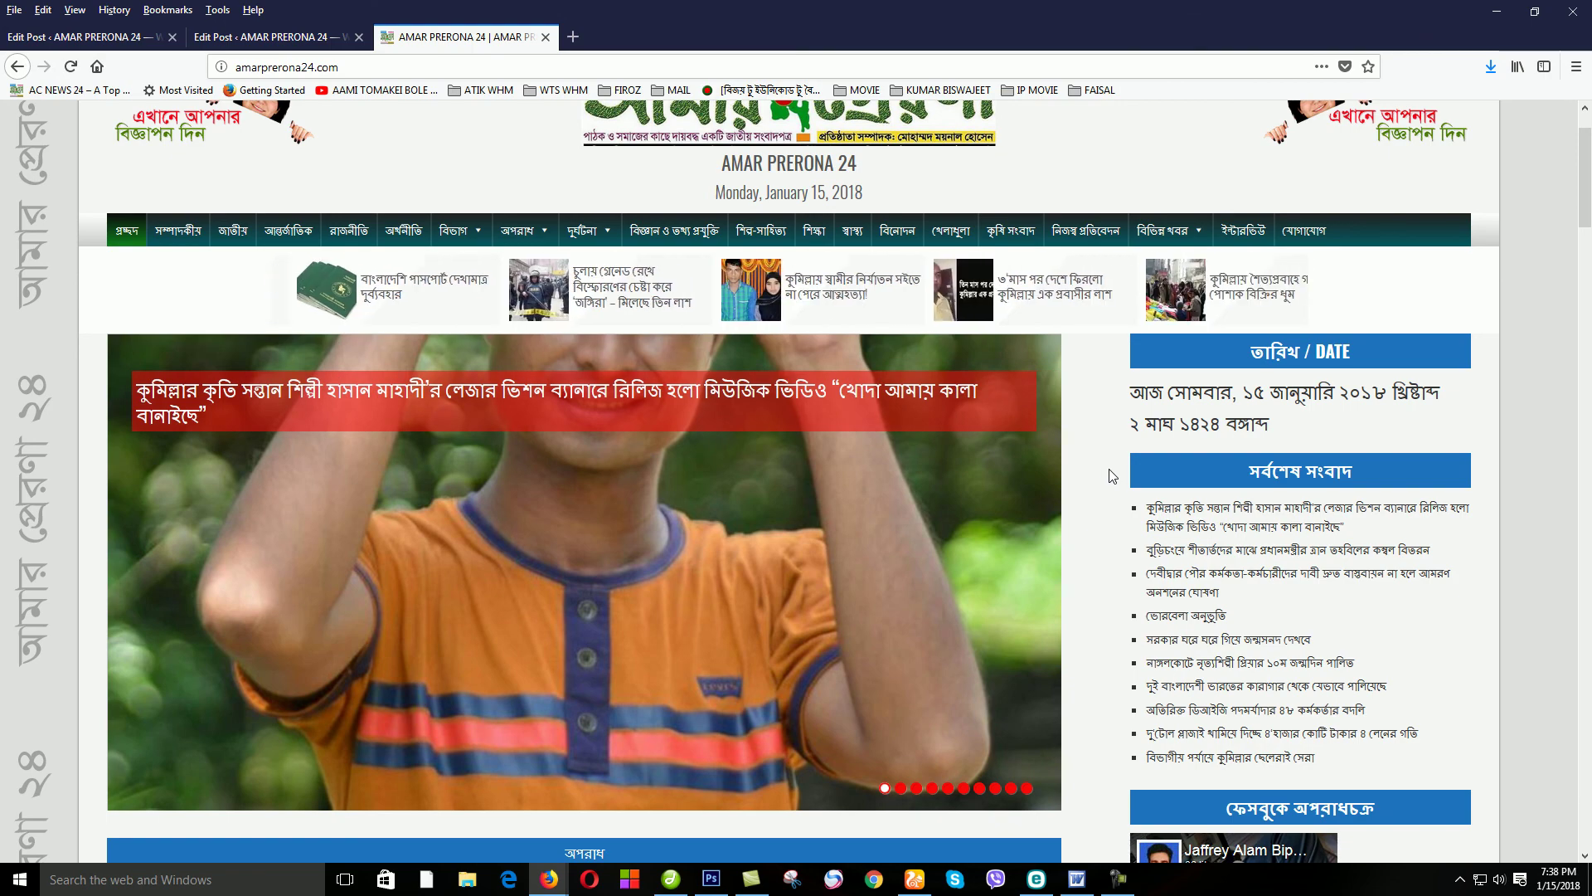
pyautogui.scroll(-8, 1111, 476)
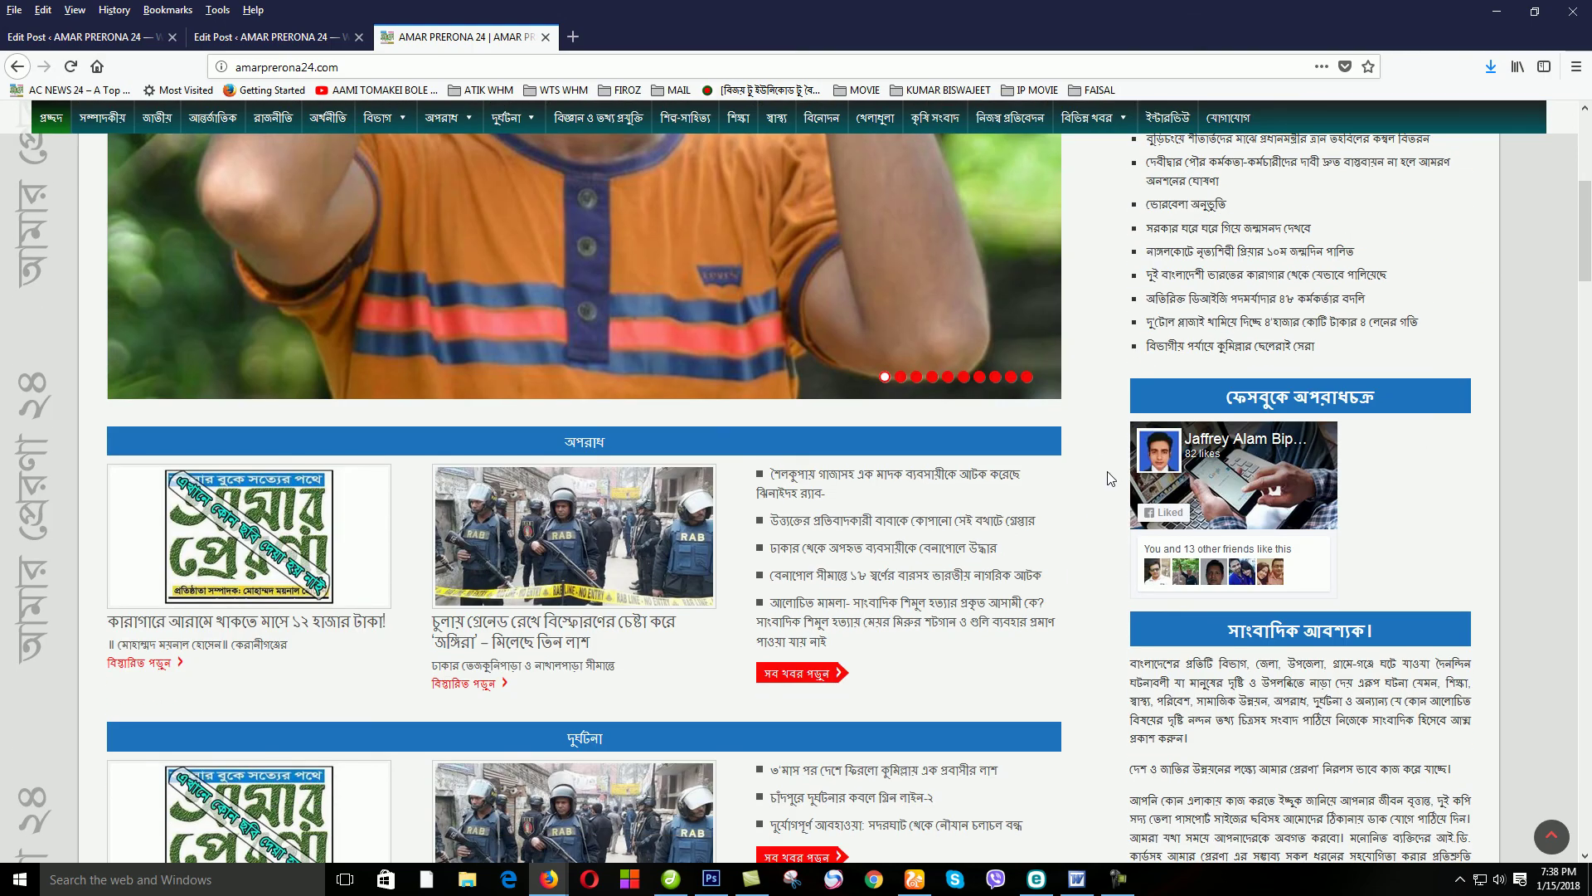
pyautogui.scroll(8, 1110, 478)
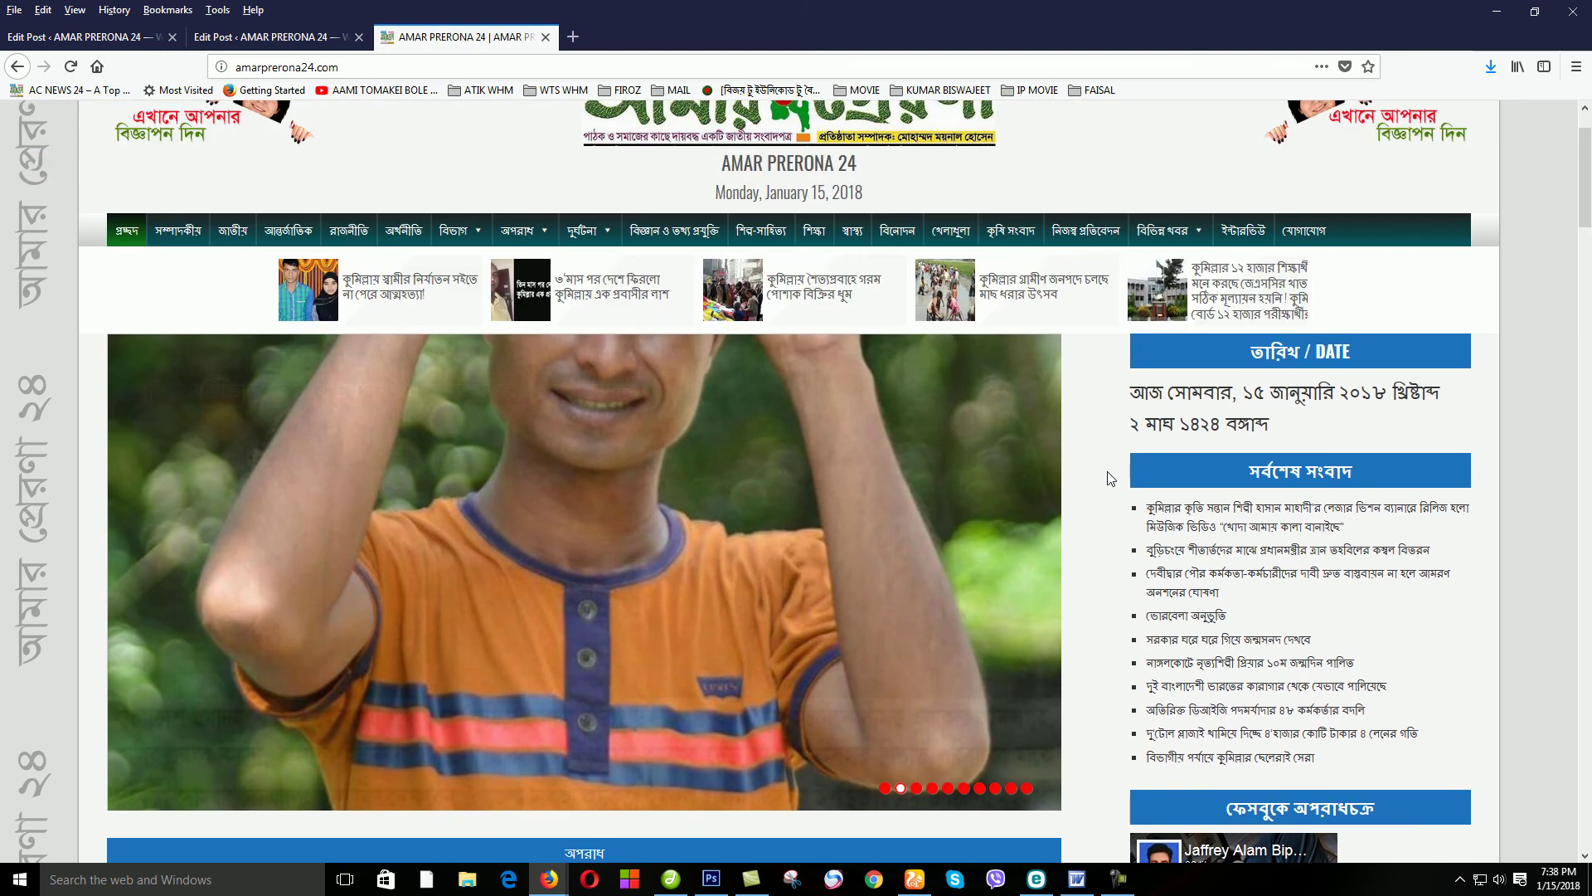